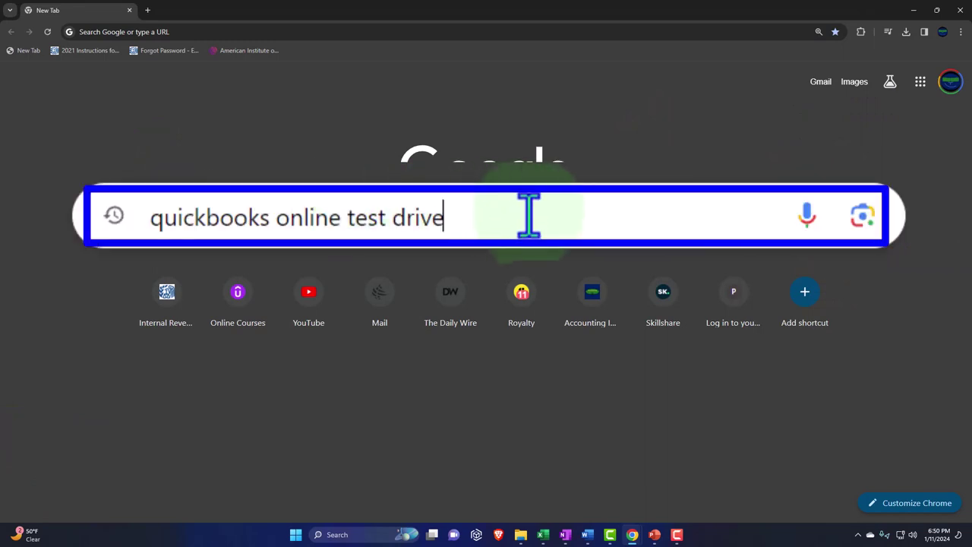
Search the web for "quickbooks online test drive" and open the United States test drive company, completing the robot check.
key("Return")
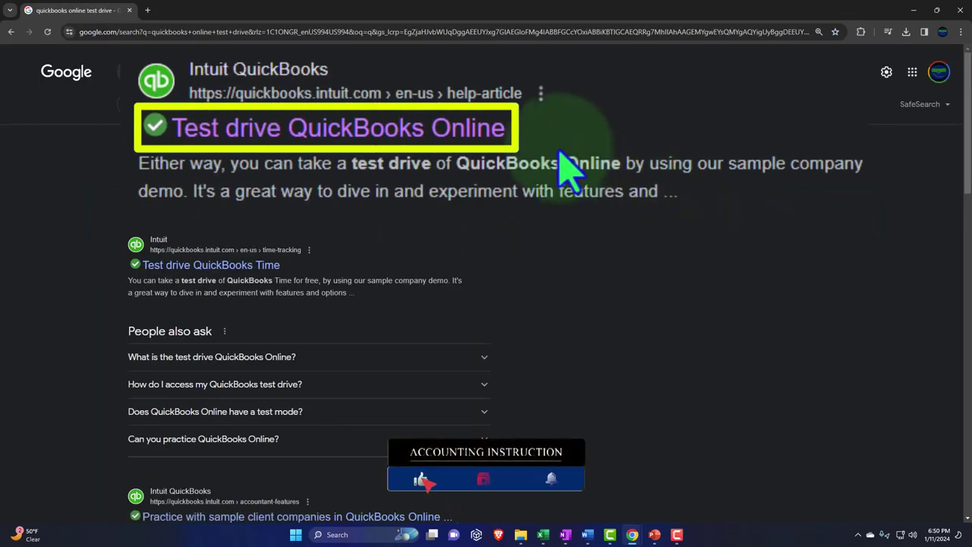
left_click(465, 127)
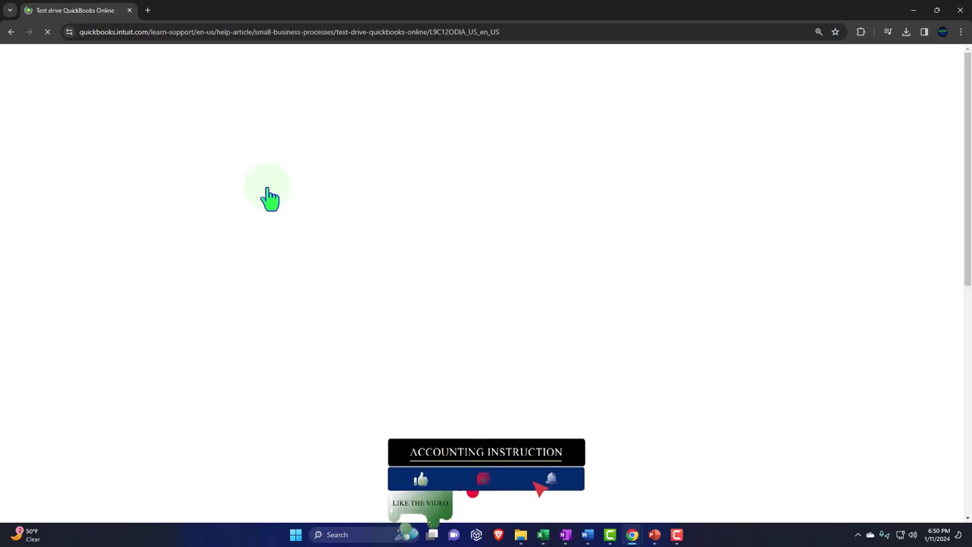
scroll(97, 293, "down", 3)
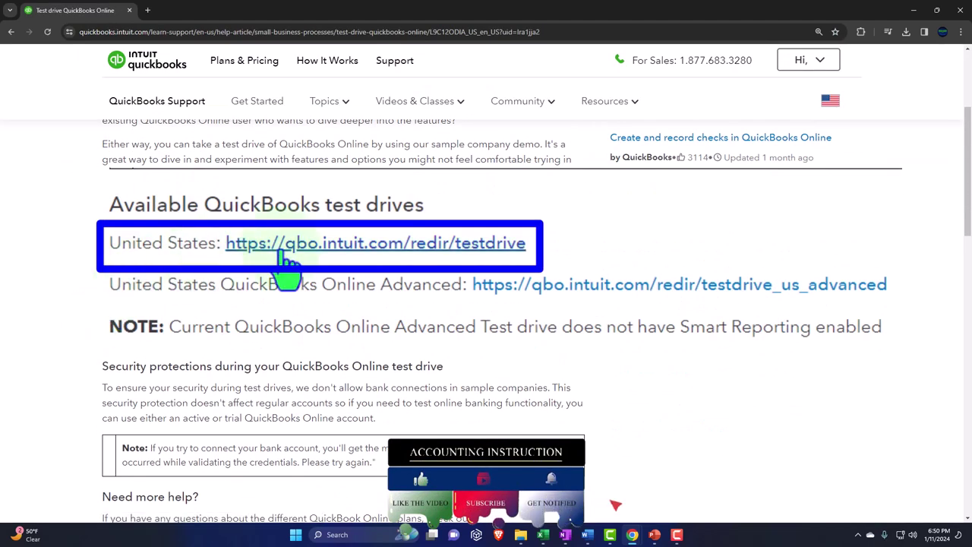
left_click(438, 251)
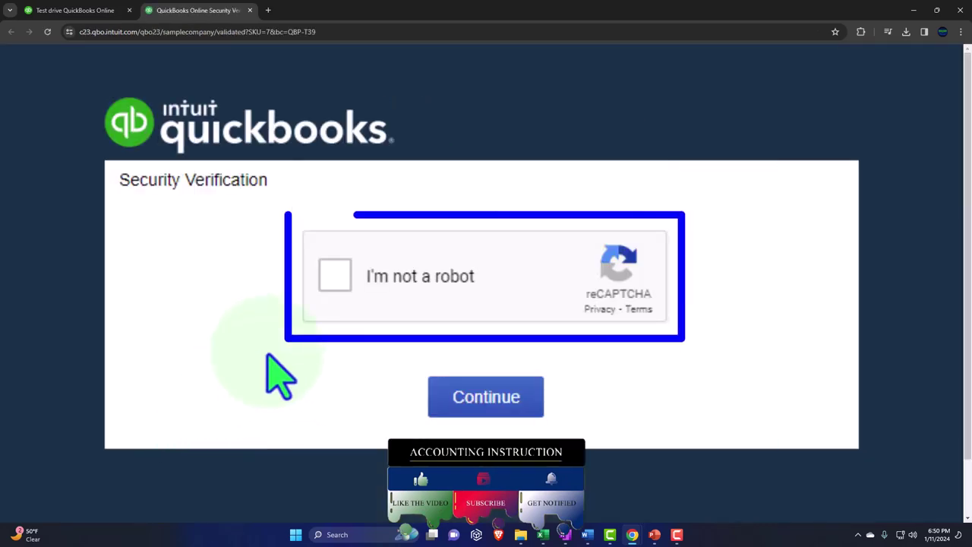
left_click(328, 275)
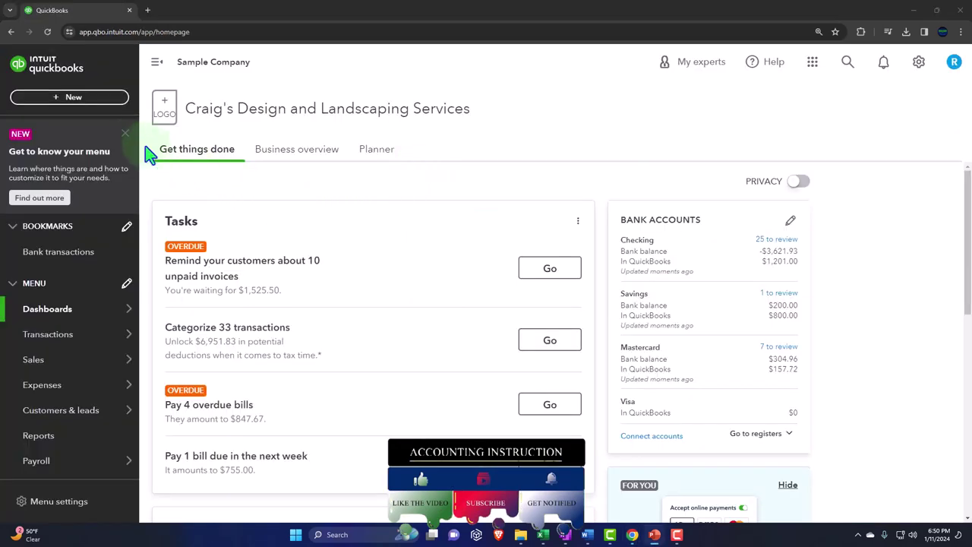
Open the Balance Sheet and Profit and Loss reports from the favorite reports in separate new browser tabs.
left_click(125, 133)
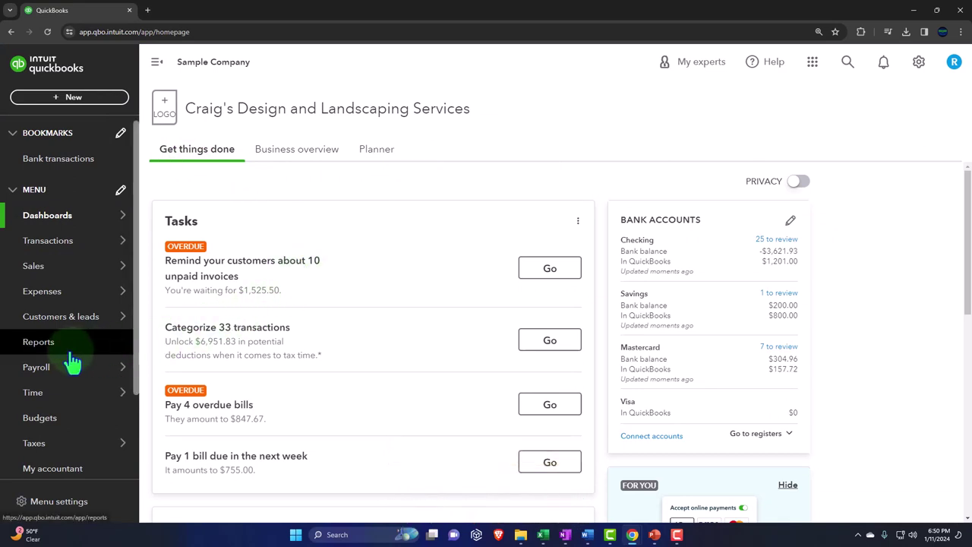
left_click(141, 199)
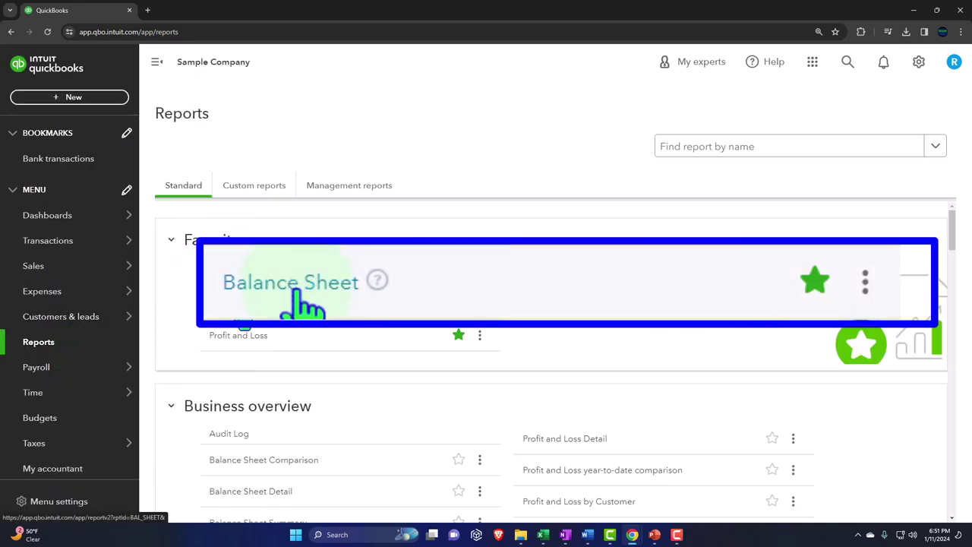
right_click(228, 303)
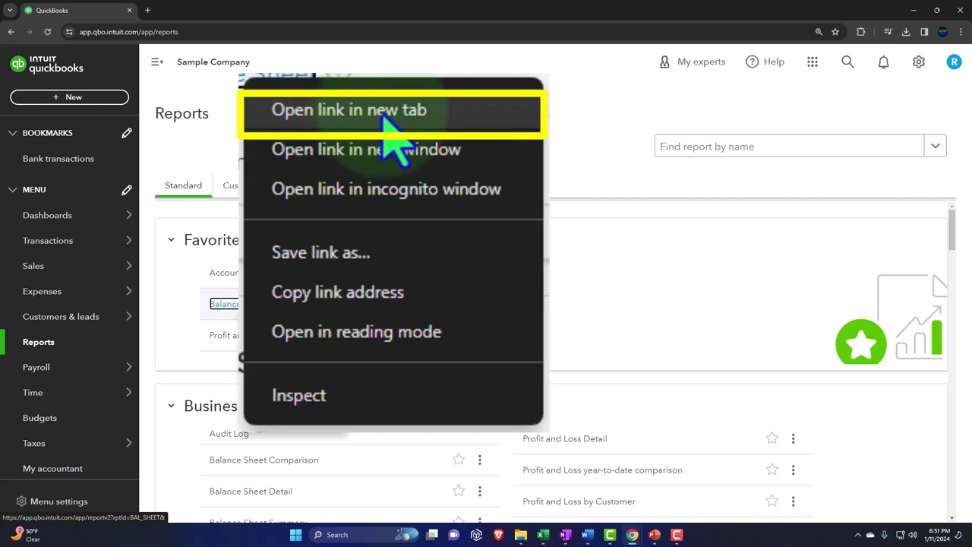
left_click(385, 116)
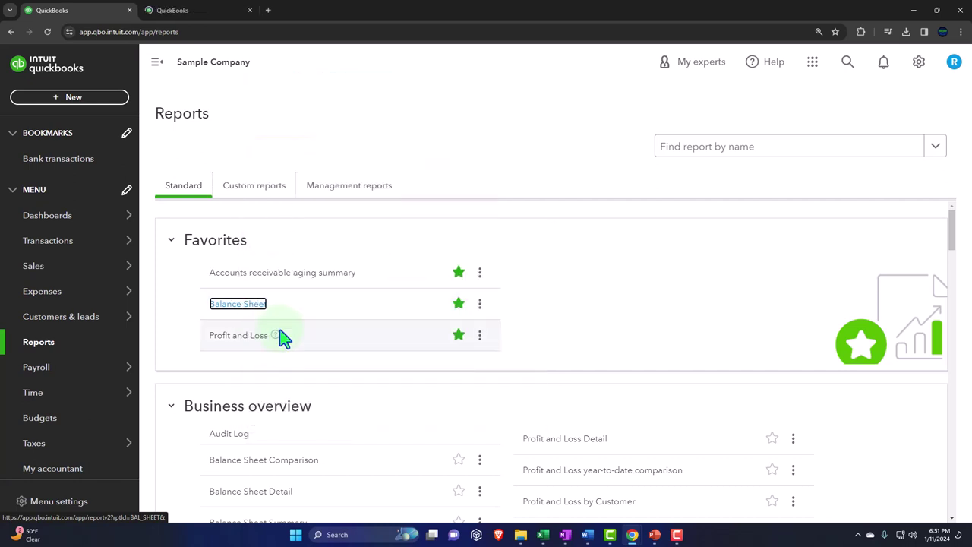
right_click(256, 340)
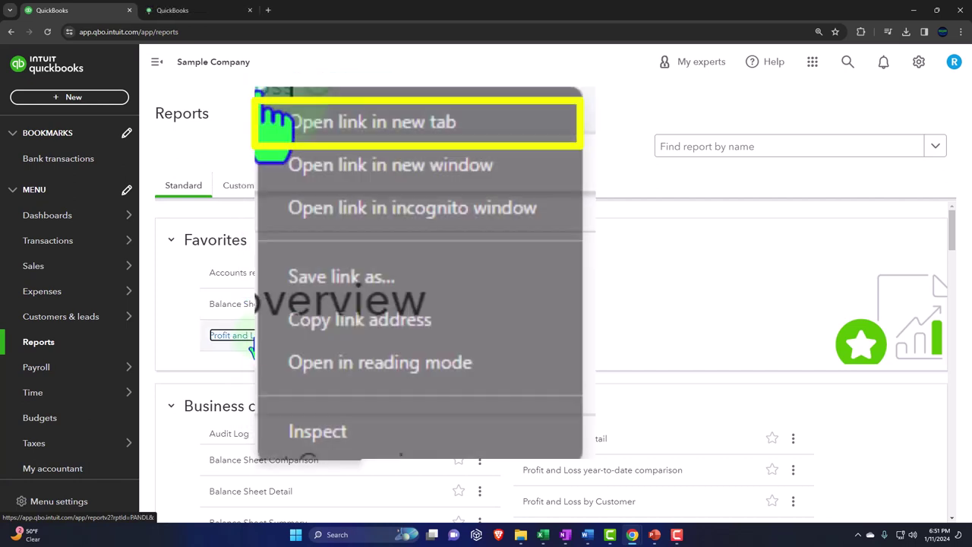
left_click(429, 133)
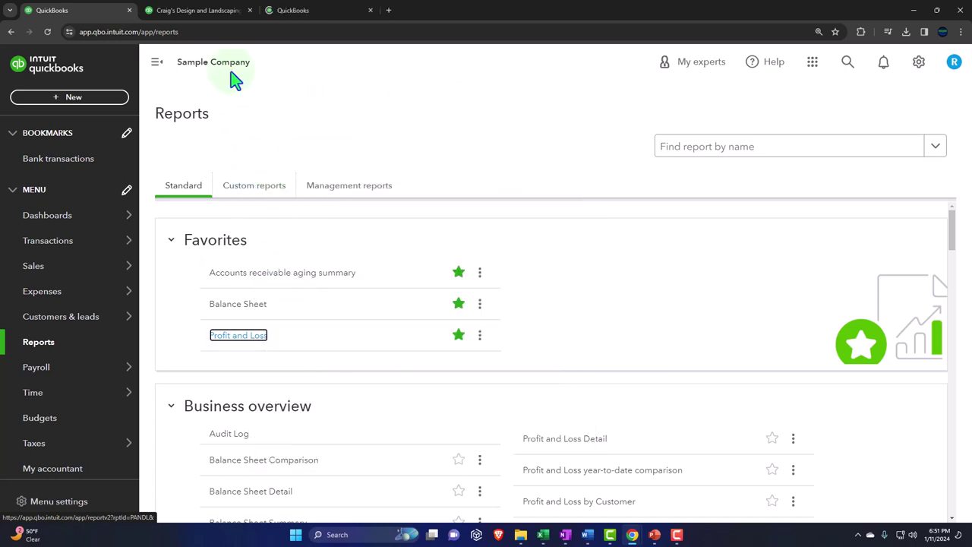
Run the Balance Sheet for the period 01/01/2023 to 12/31/2023.
left_click(199, 10)
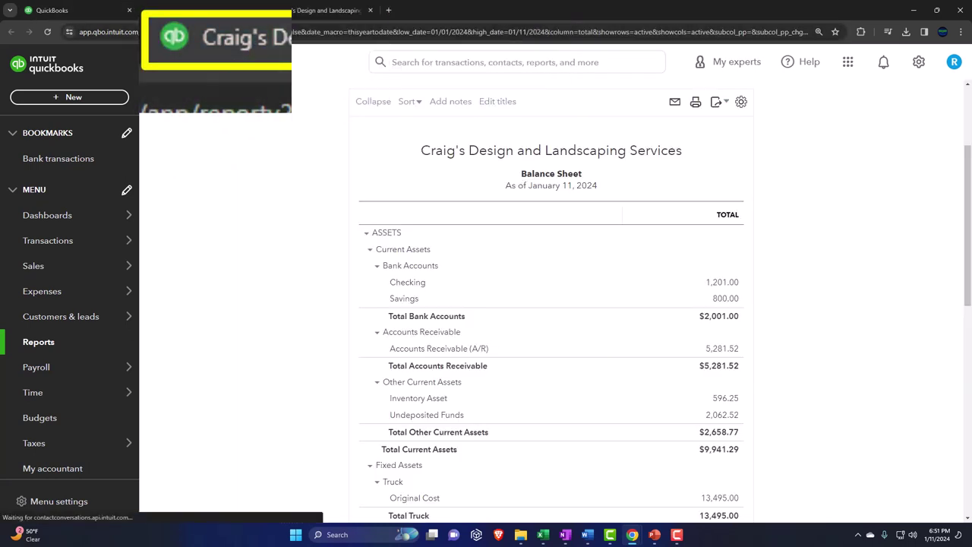
left_click(209, 162)
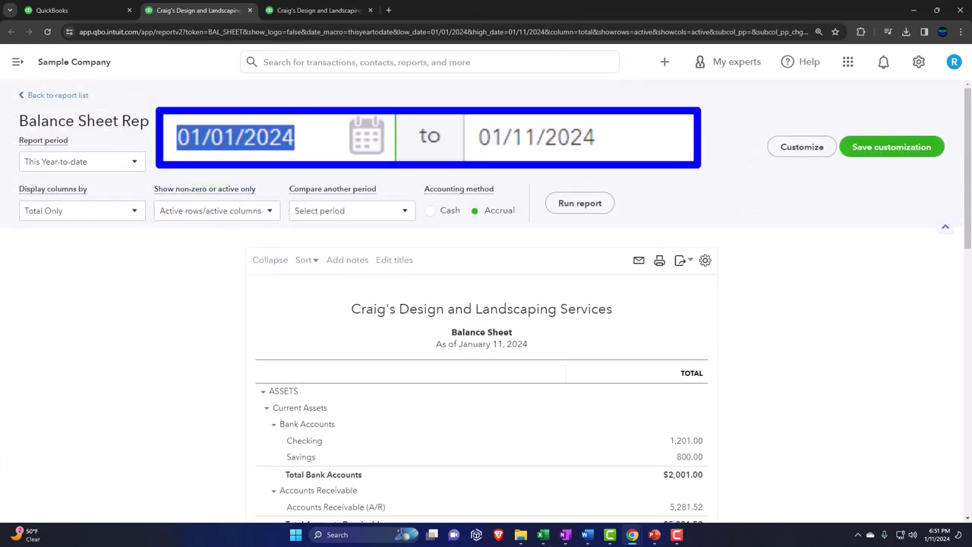
type("010123")
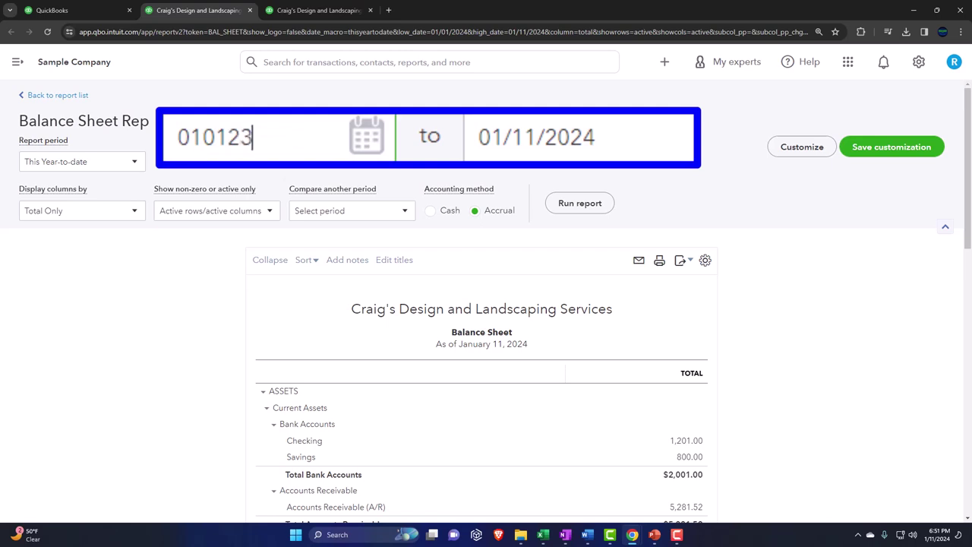
key("Tab")
type("123123")
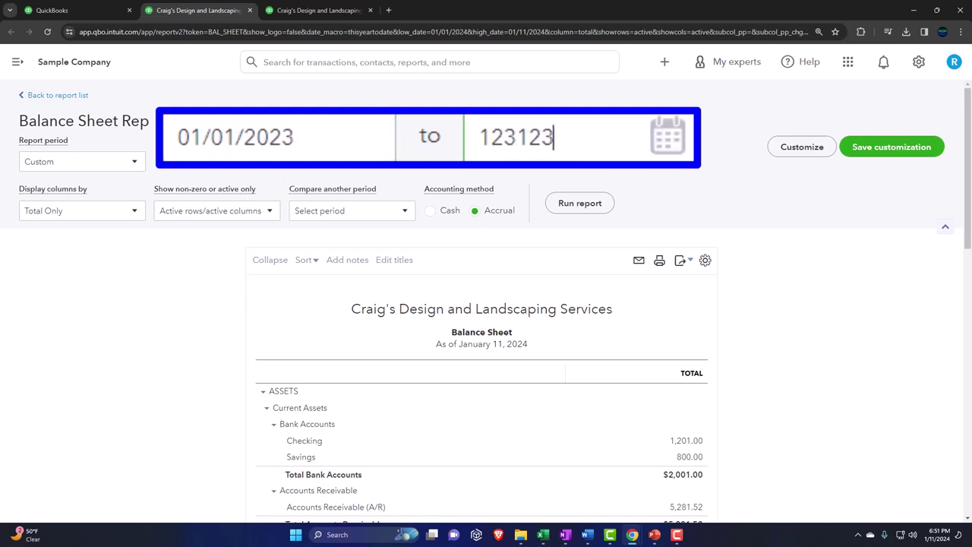
key("Tab")
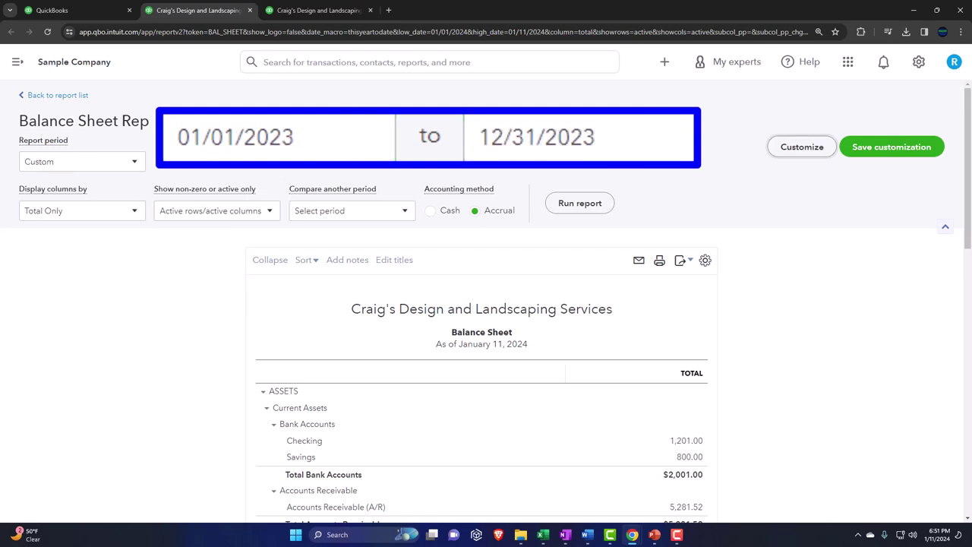
left_click(579, 203)
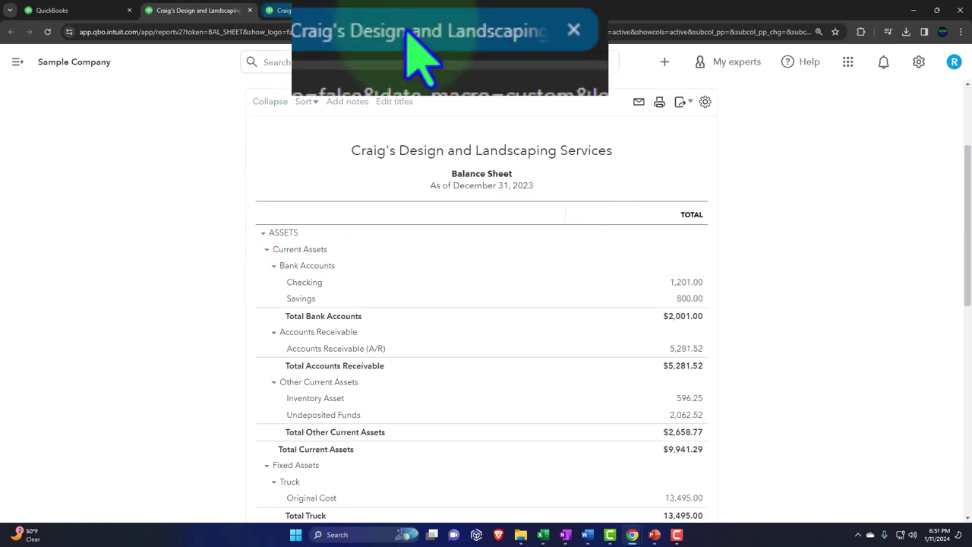
Run the Profit and Loss report for the period 01/01/2023 to 12/31/2023.
left_click(319, 10)
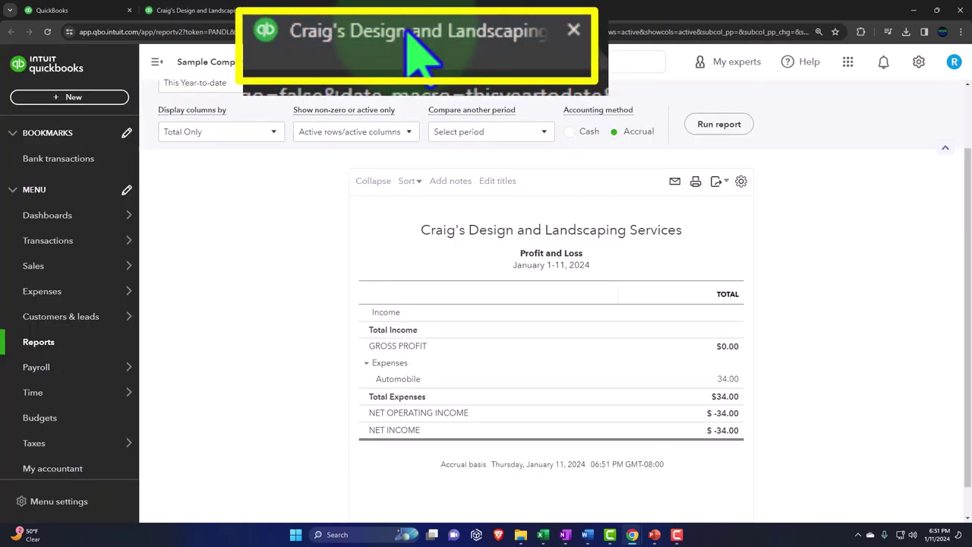
left_click(156, 69)
scroll(175, 183, "up", 2)
left_click_drag(215, 161, 158, 162)
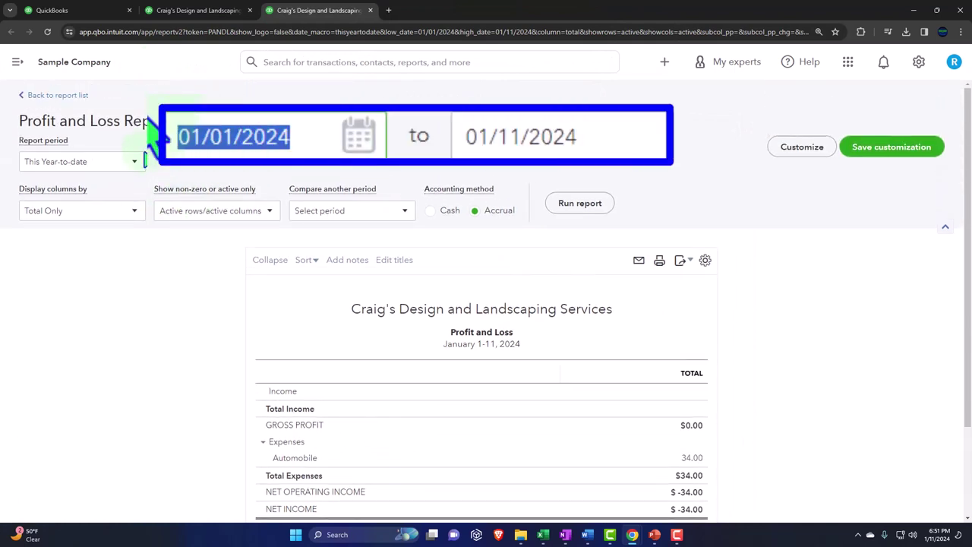
type("01012023")
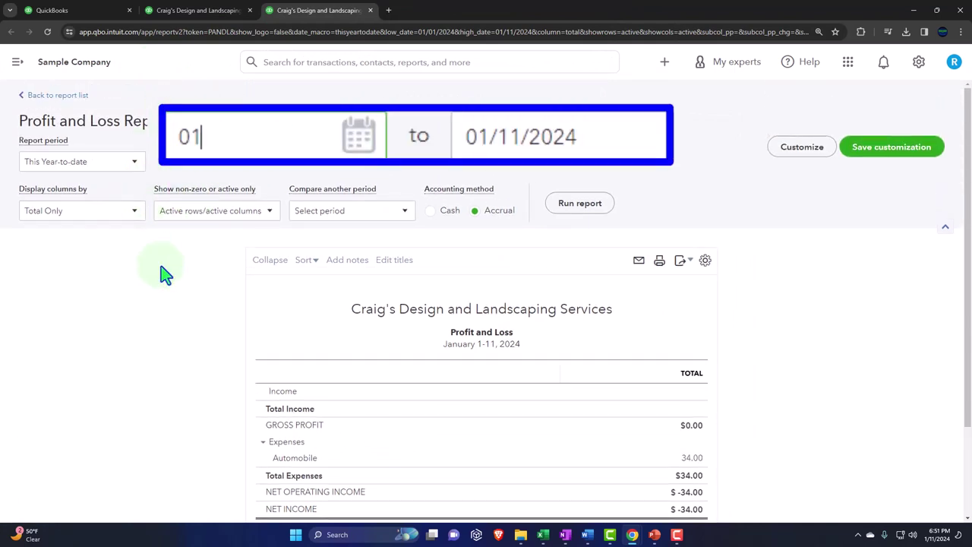
key("Tab")
type("12312023")
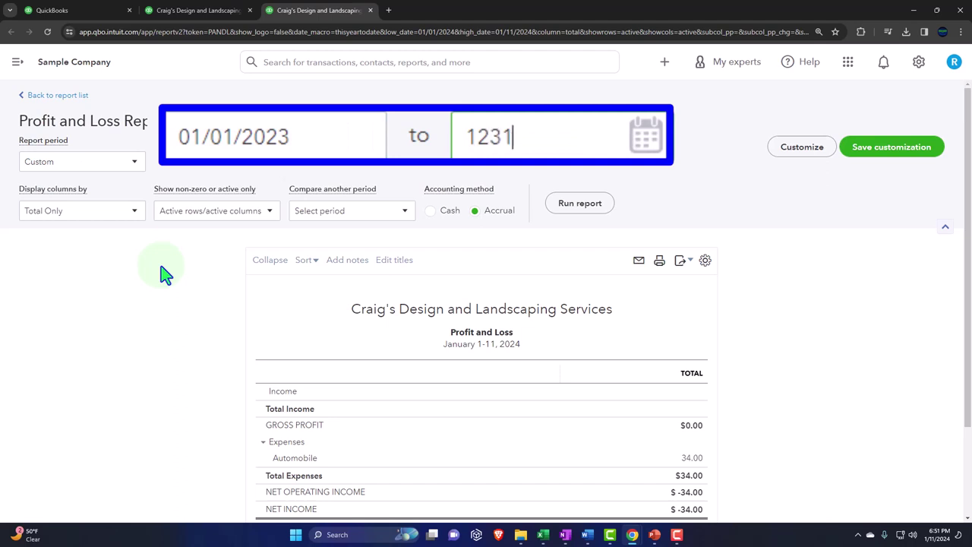
key("Tab")
left_click(568, 207)
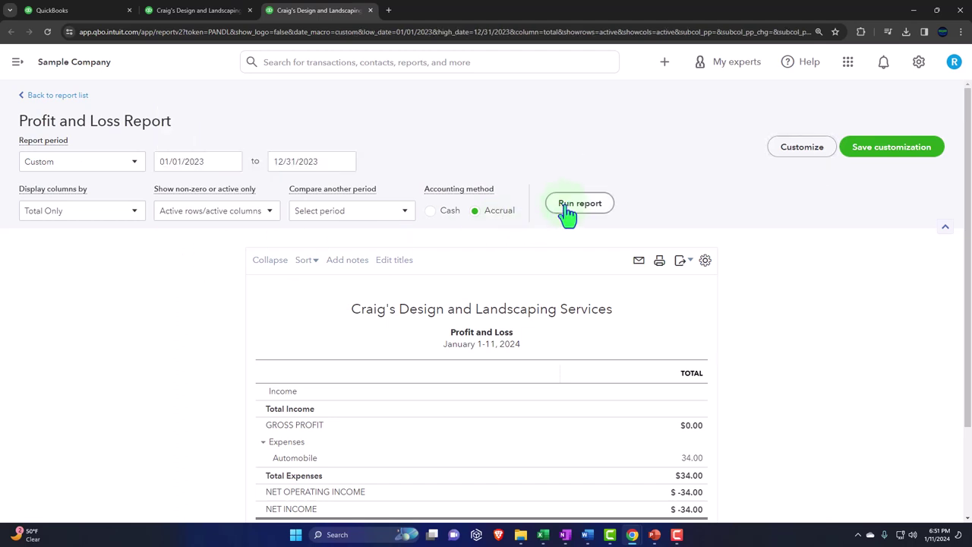
Examine the income lines of the Profit and Loss and the accounts receivable and accounts payable lines of the Balance Sheet.
scroll(567, 215, "down", 2)
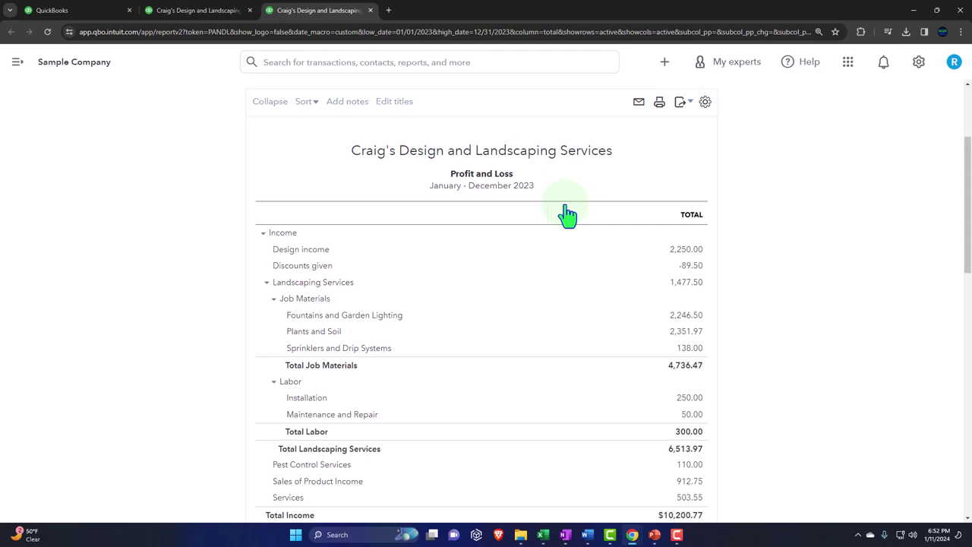
key("ctrl+plus")
key("ctrl+plus")
key("ctrl+plus")
key("ctrl+plus")
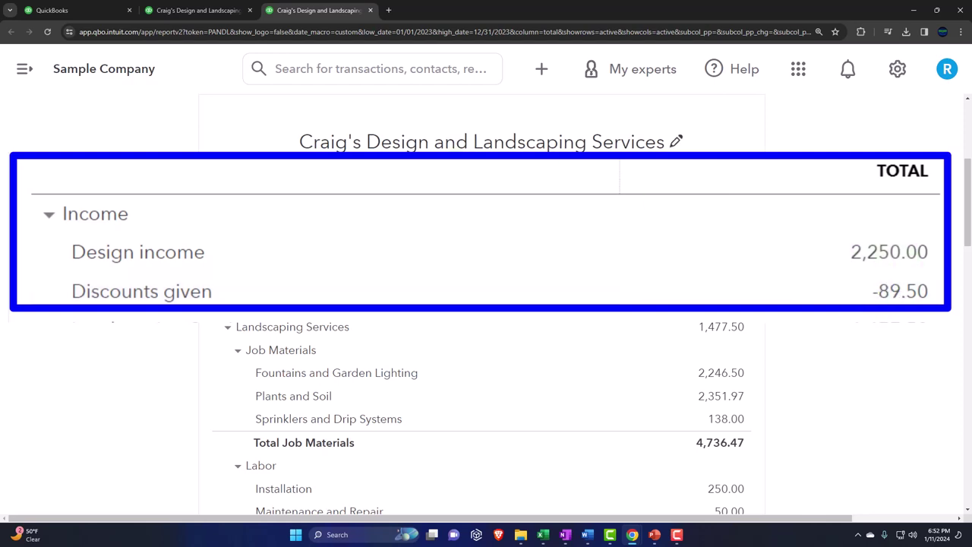
left_click(189, 12)
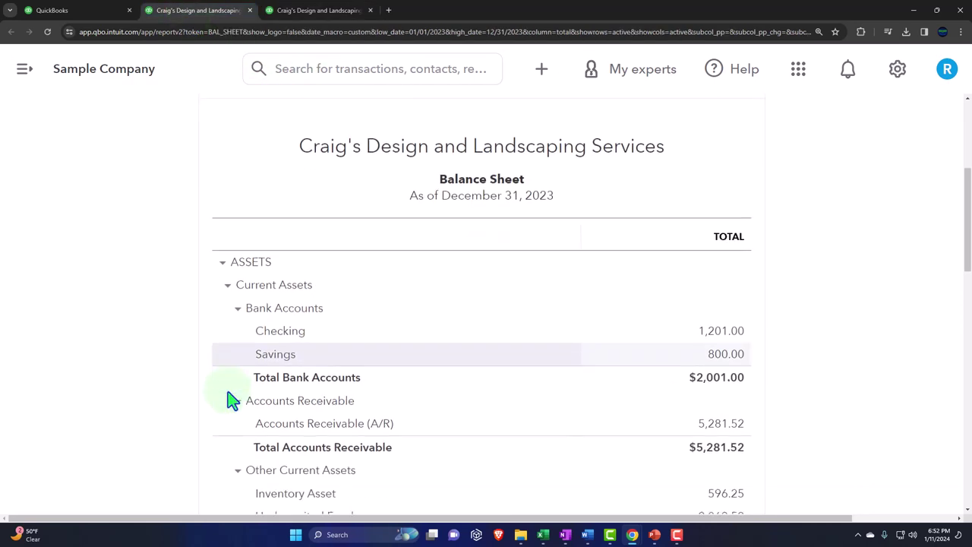
scroll(404, 379, "down", 2)
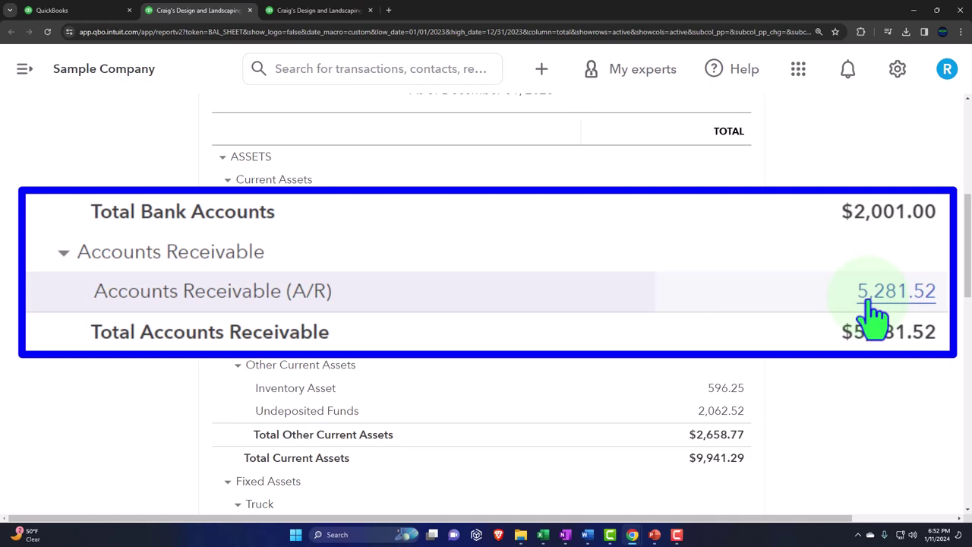
scroll(873, 315, "down", 5)
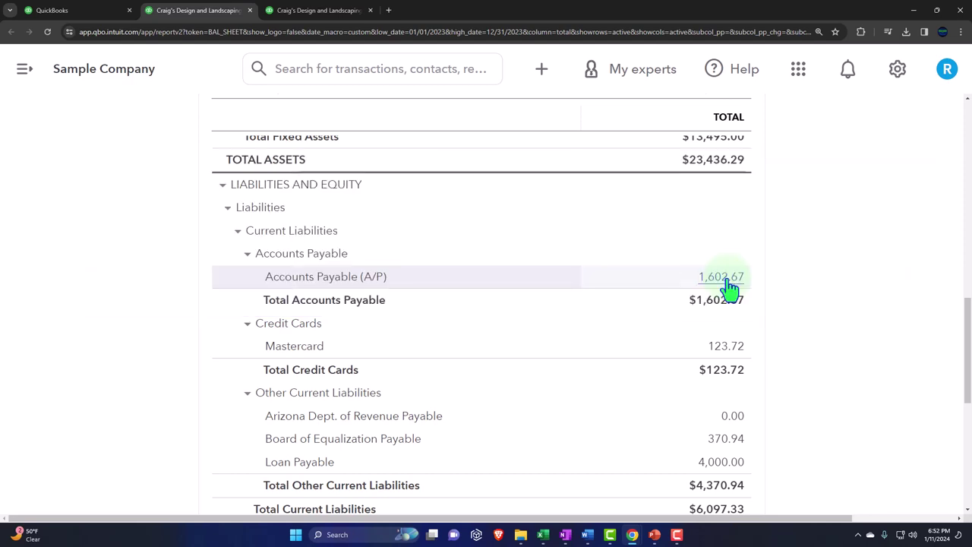
Return to the report list in the first browser tab and collapse the navigation menu.
left_click(100, 13)
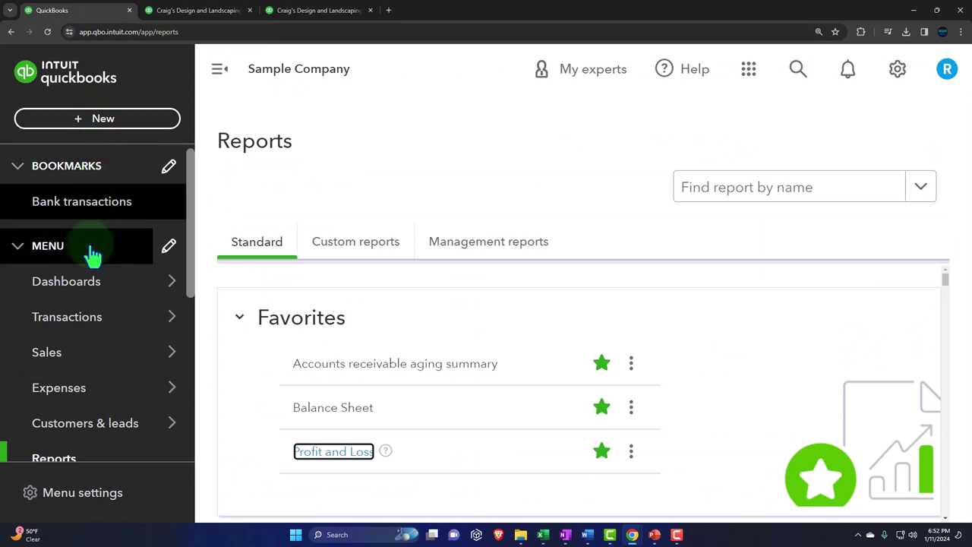
scroll(86, 296, "down", 2)
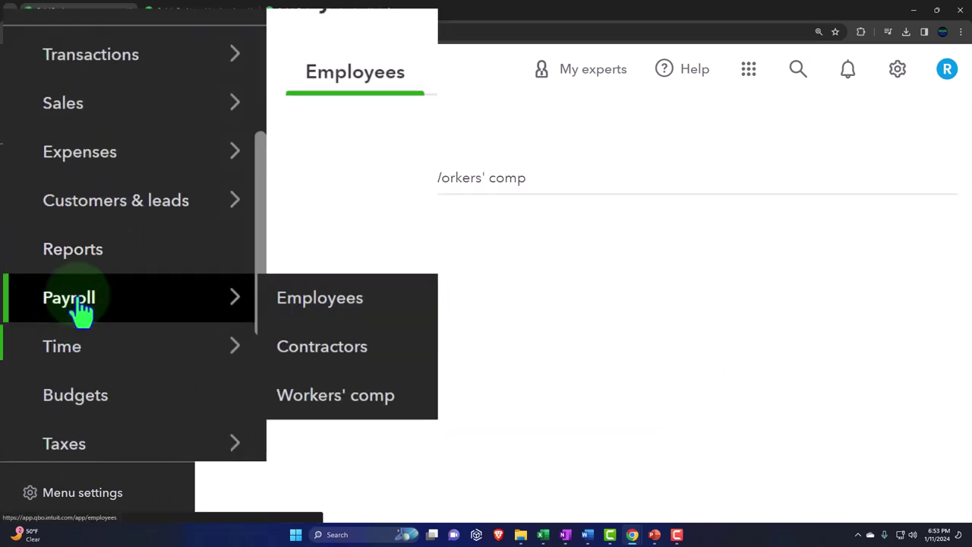
left_click(58, 358)
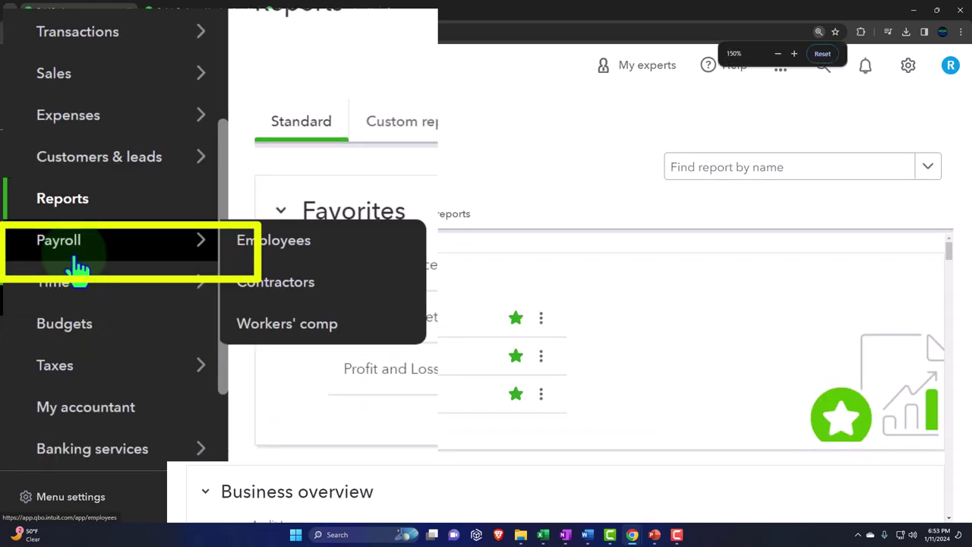
left_click(188, 67)
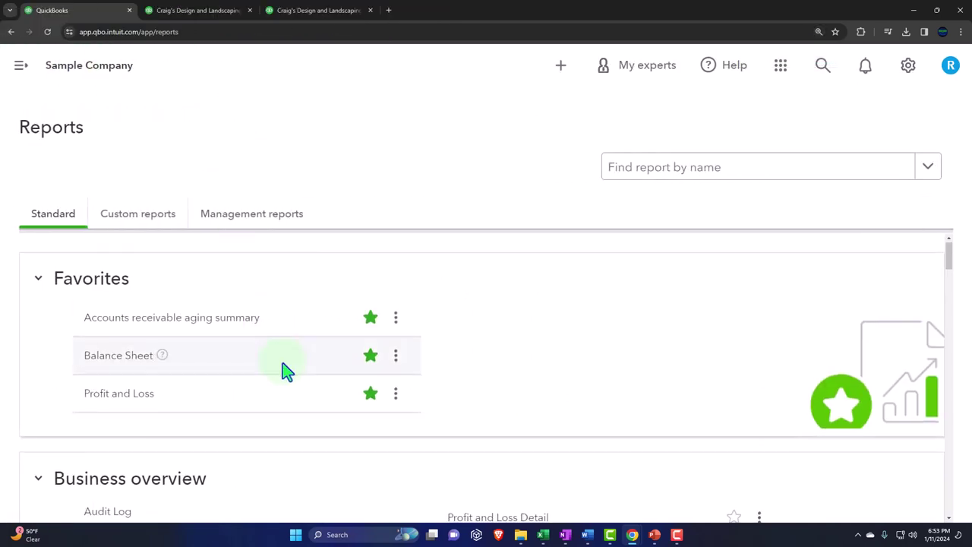
Open the Vendor Balance Summary report from the What you owe group in a new browser tab and switch to it.
scroll(282, 369, "down", 5)
scroll(282, 369, "down", 5)
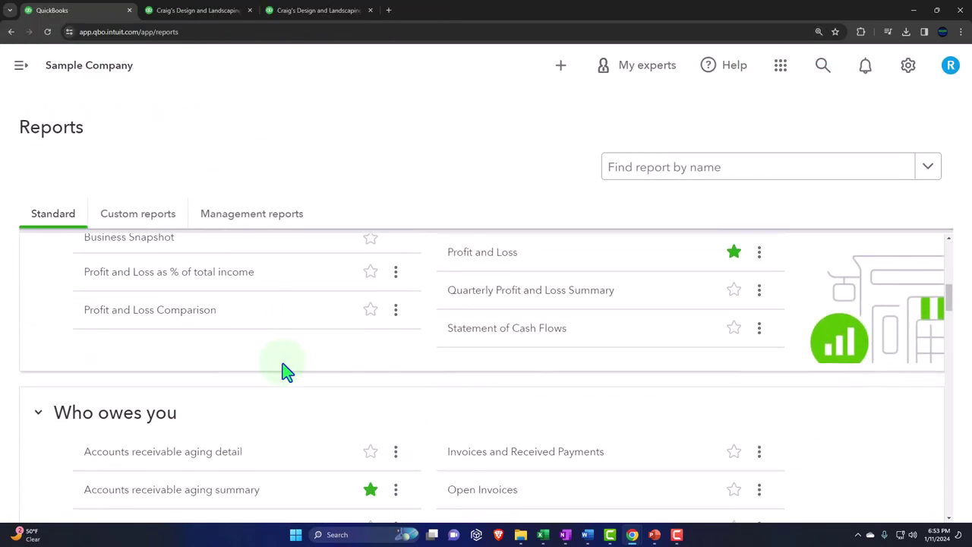
scroll(285, 370, "down", 5)
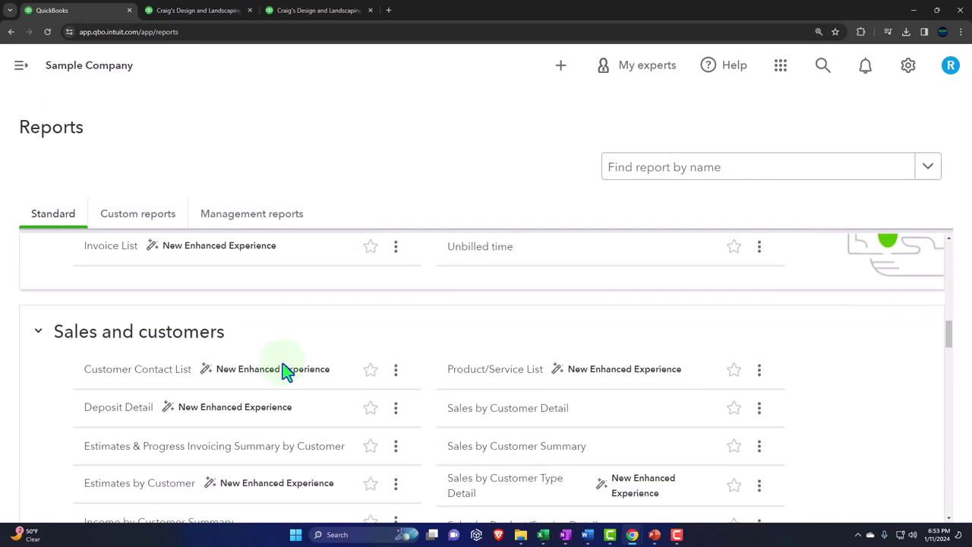
scroll(284, 372, "down", 2)
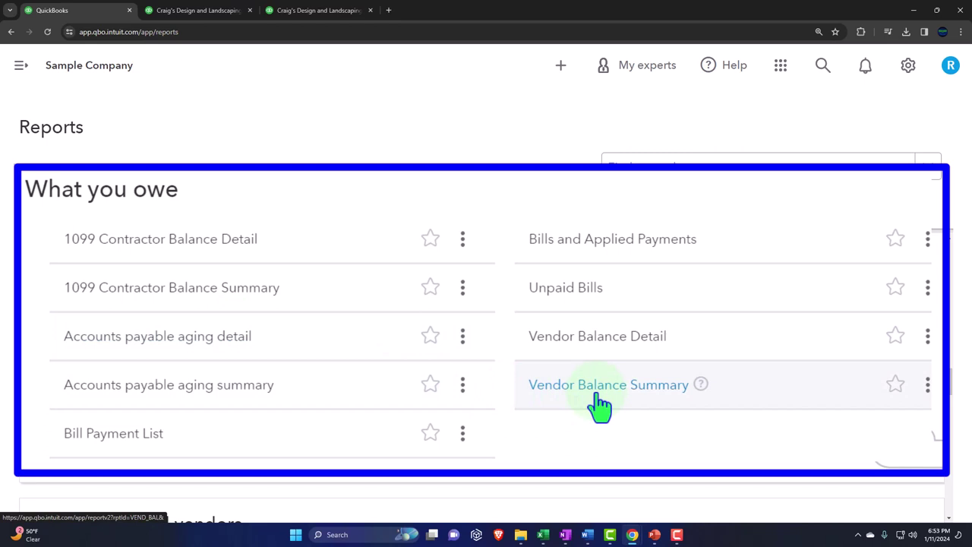
right_click(503, 416)
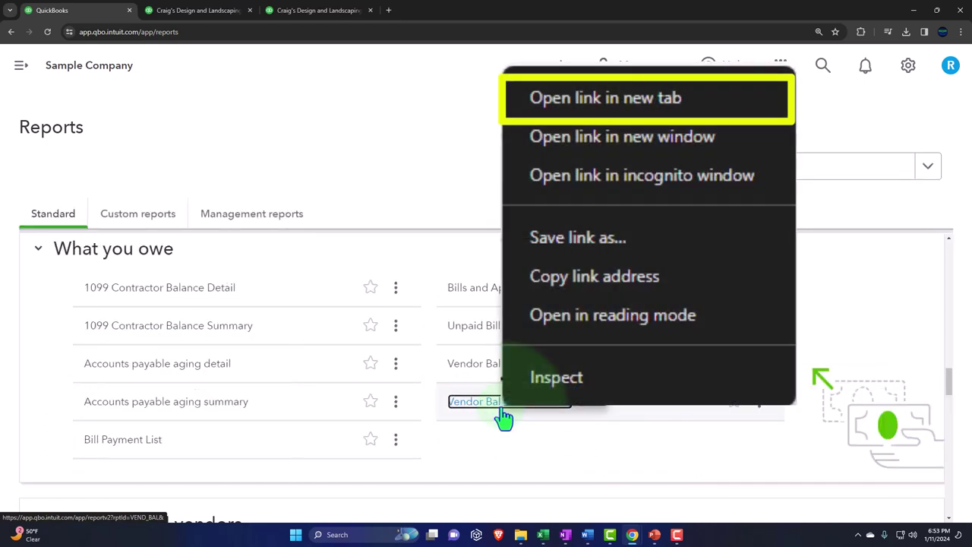
left_click(695, 100)
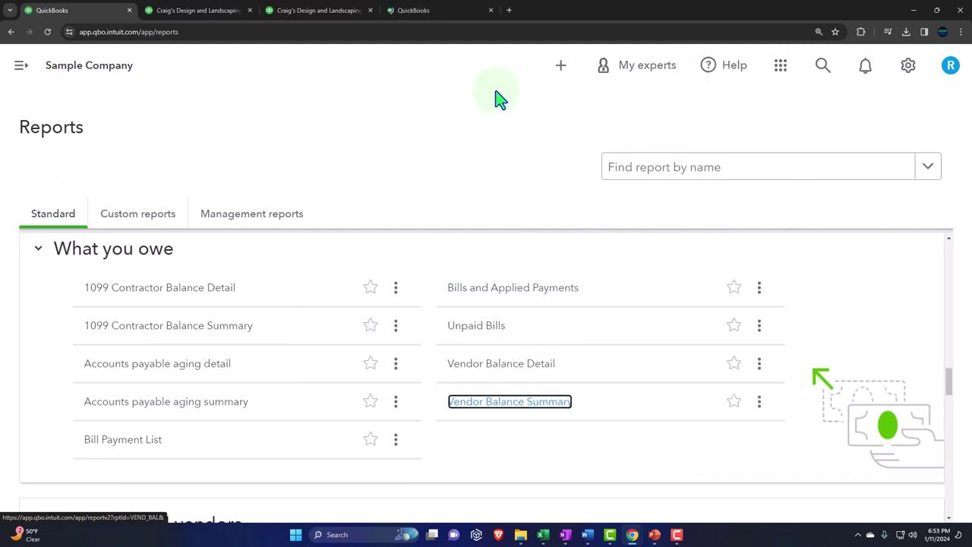
left_click(442, 16)
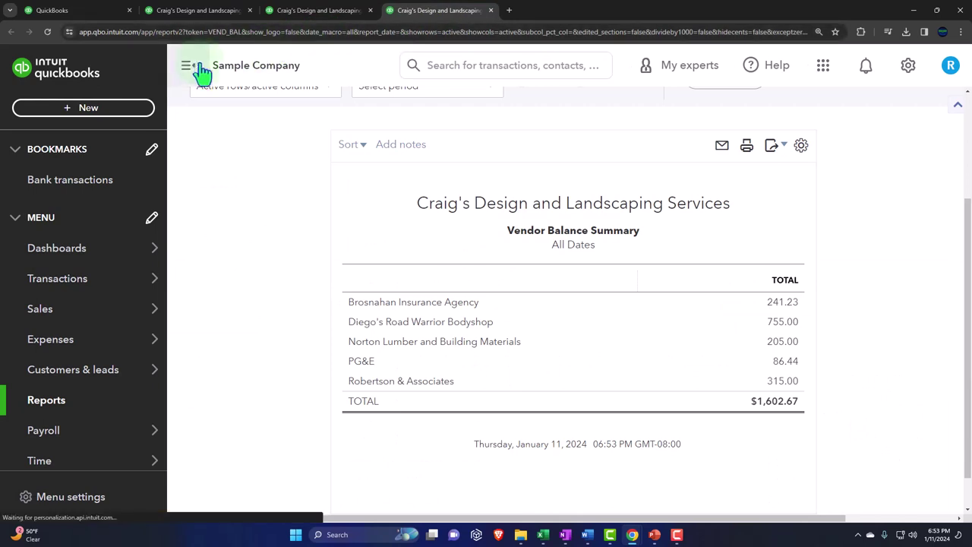
Collapse the navigation menu and run the Vendor Balance Summary with a custom period as of 12/31/2023.
left_click(189, 65)
scroll(169, 218, "up", 2)
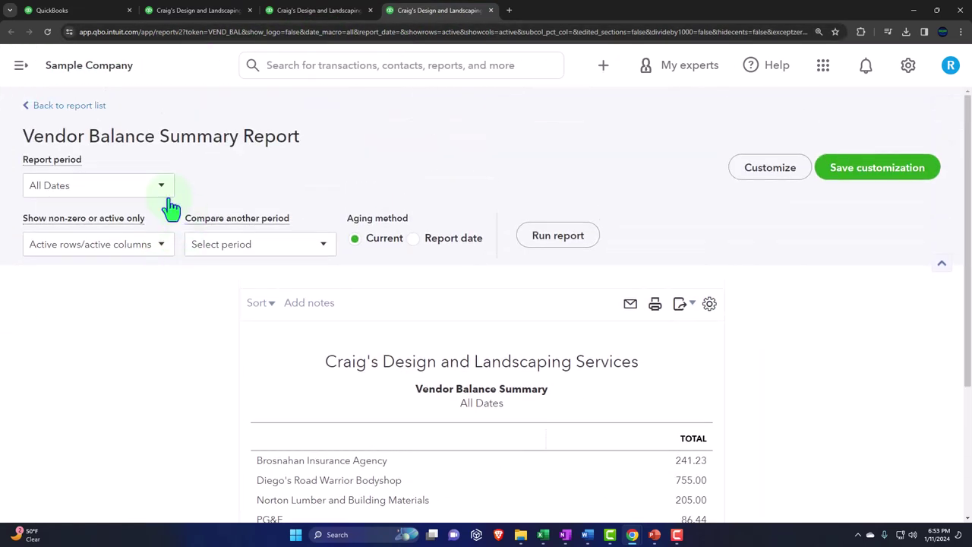
left_click(163, 193)
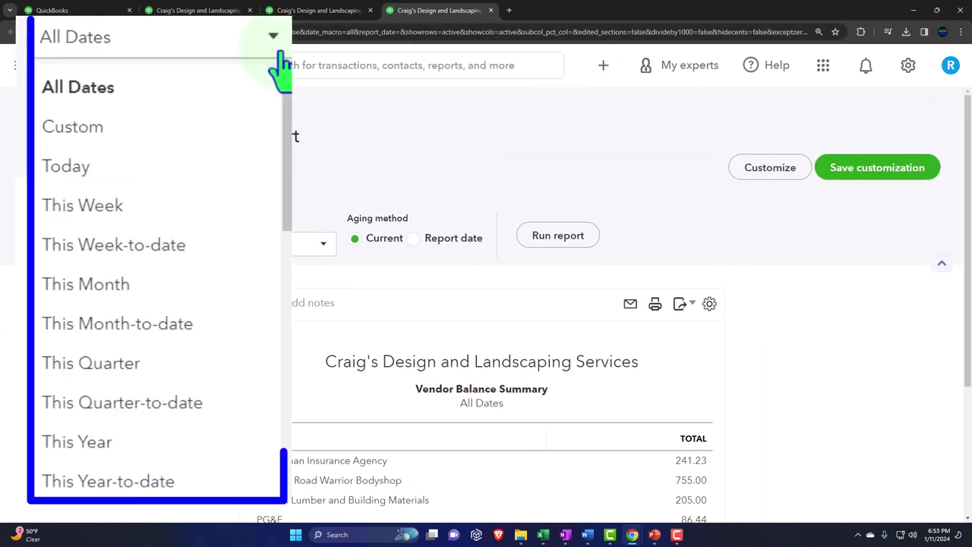
left_click(202, 141)
left_click(244, 186)
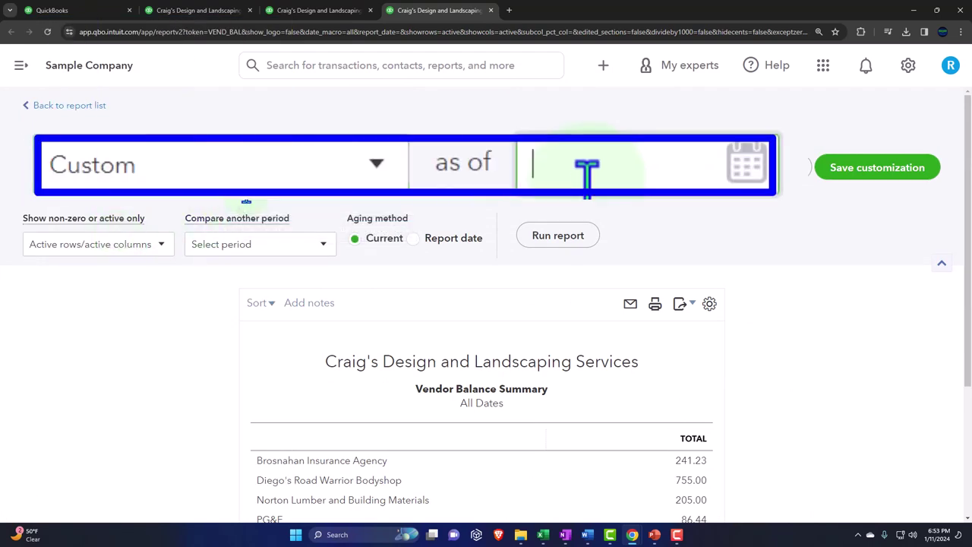
type("1234")
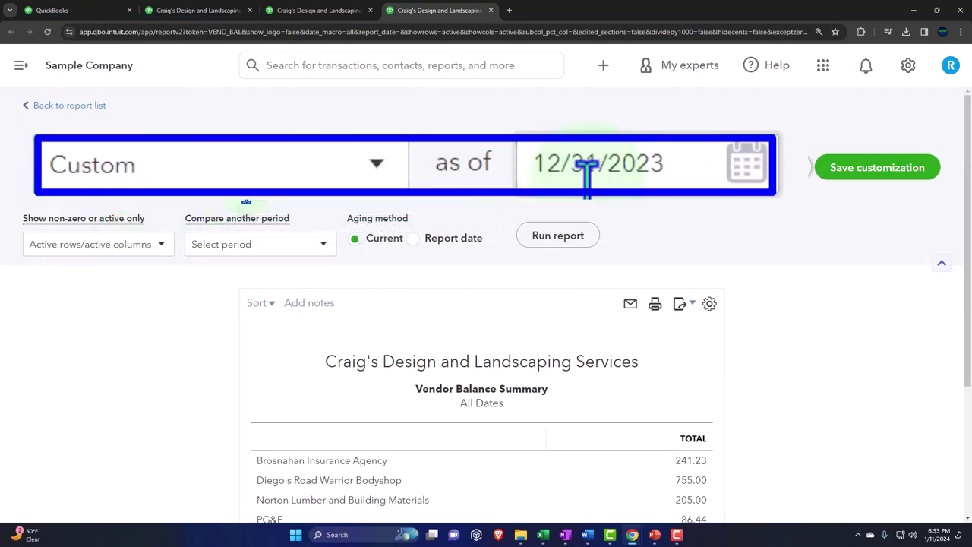
left_click(544, 243)
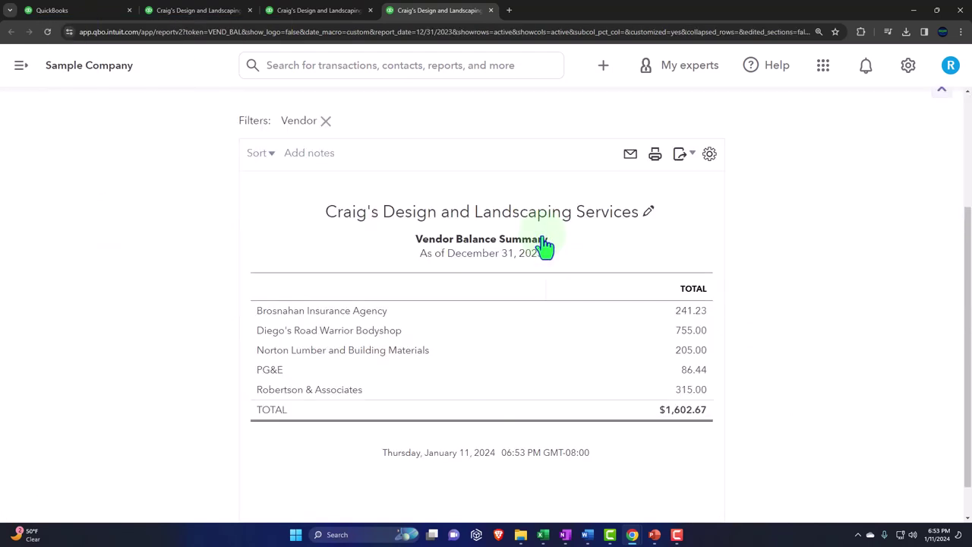
Compare the total of the Vendor Balance Summary with the Accounts Payable line of the Balance Sheet.
scroll(532, 240, "down", 1)
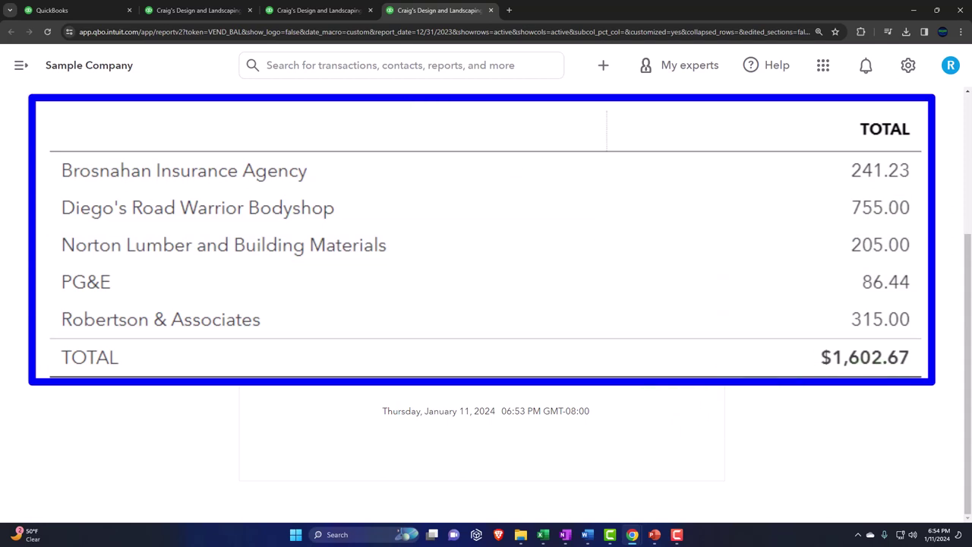
left_click(213, 11)
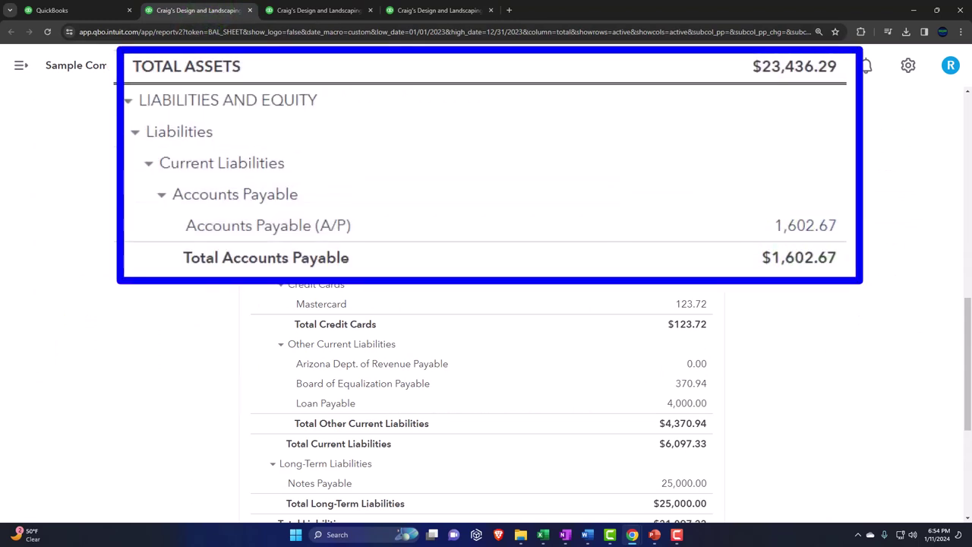
left_click(439, 12)
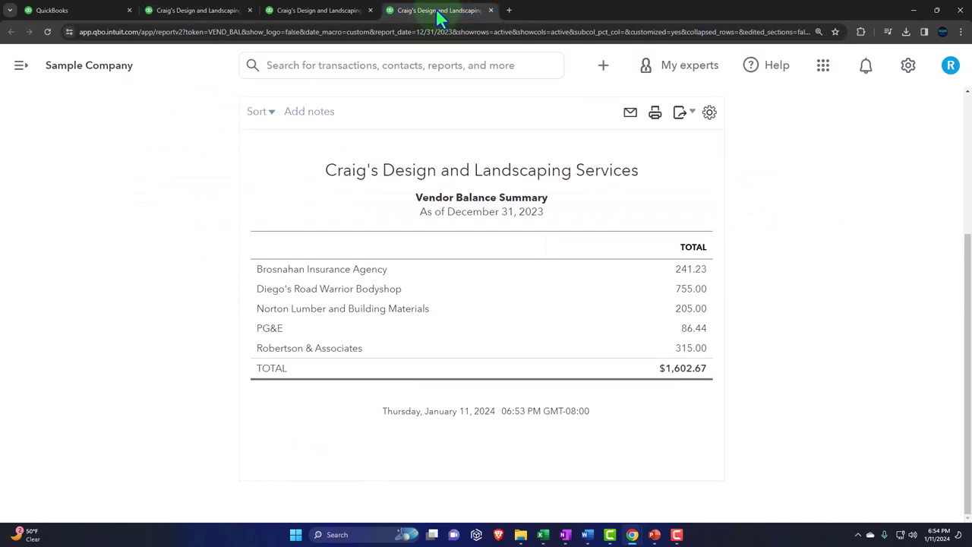
Export the Vendor Balance Summary to Excel, switch to the exported workbook and enable editing.
left_click(692, 115)
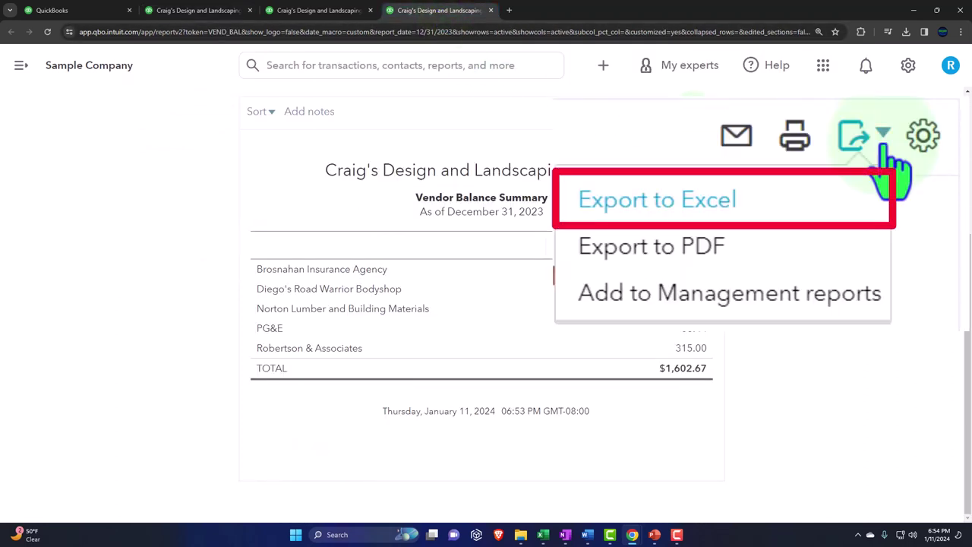
left_click(780, 204)
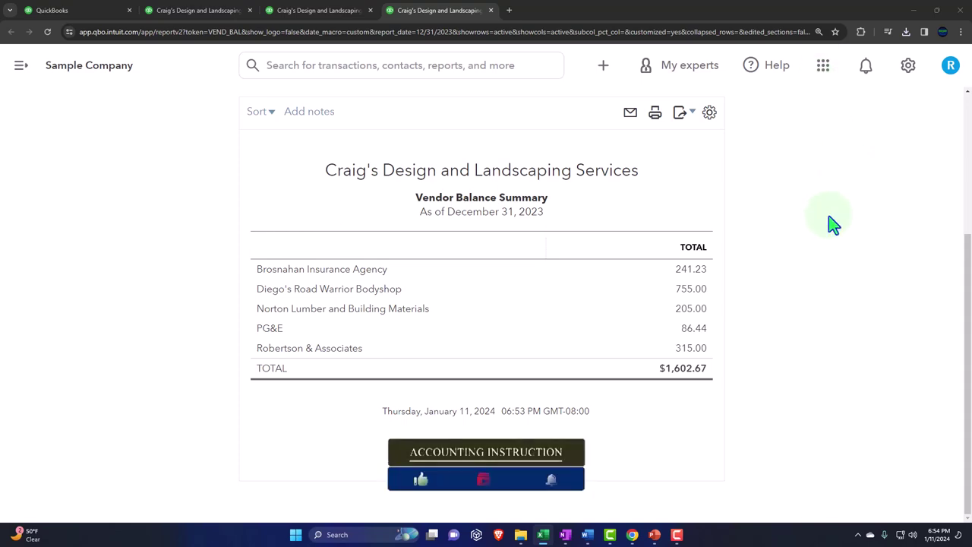
key("alt+Tab")
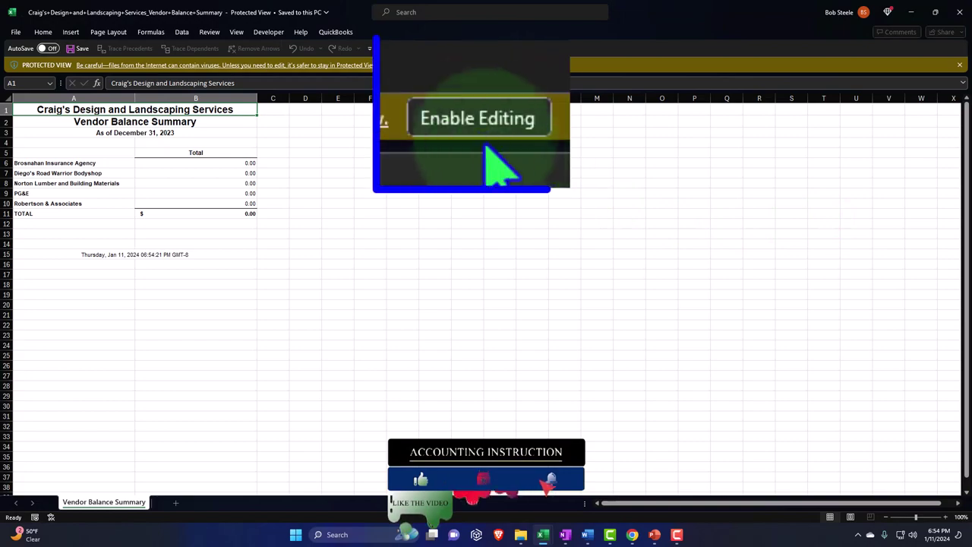
left_click(403, 65)
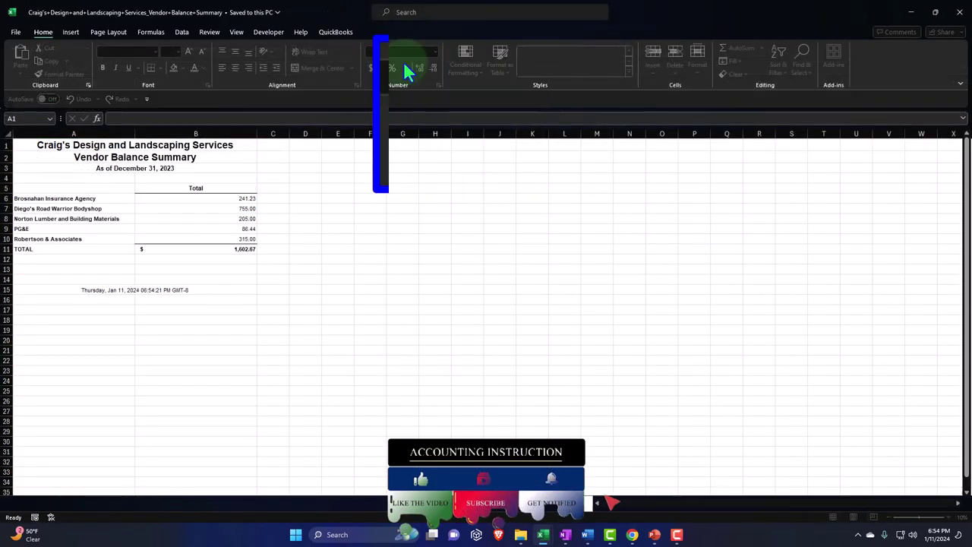
left_click(337, 251)
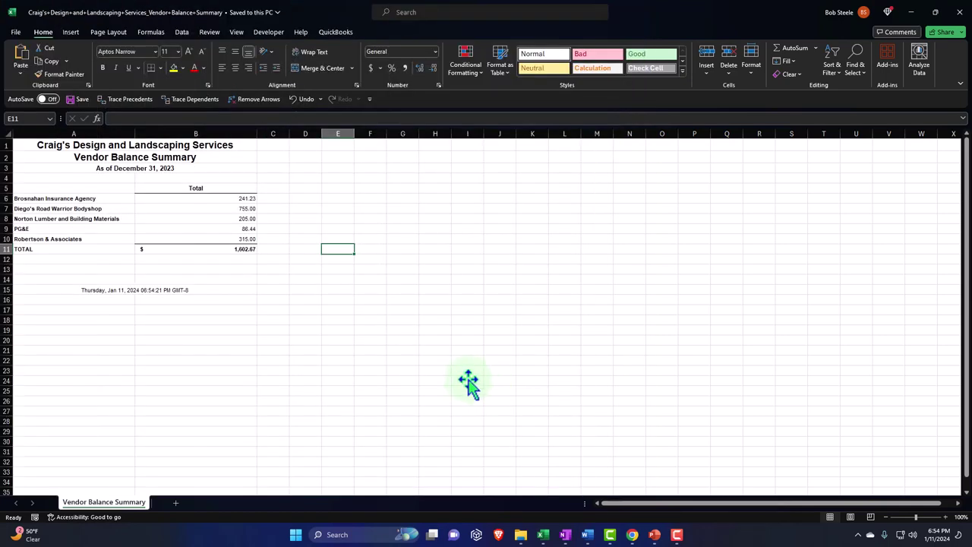
View the AR Graphs sheet in the Month End Reporsts 12.31.23 workbook and return to the exported Vendor Balance Summary workbook.
mouse_move(543, 533)
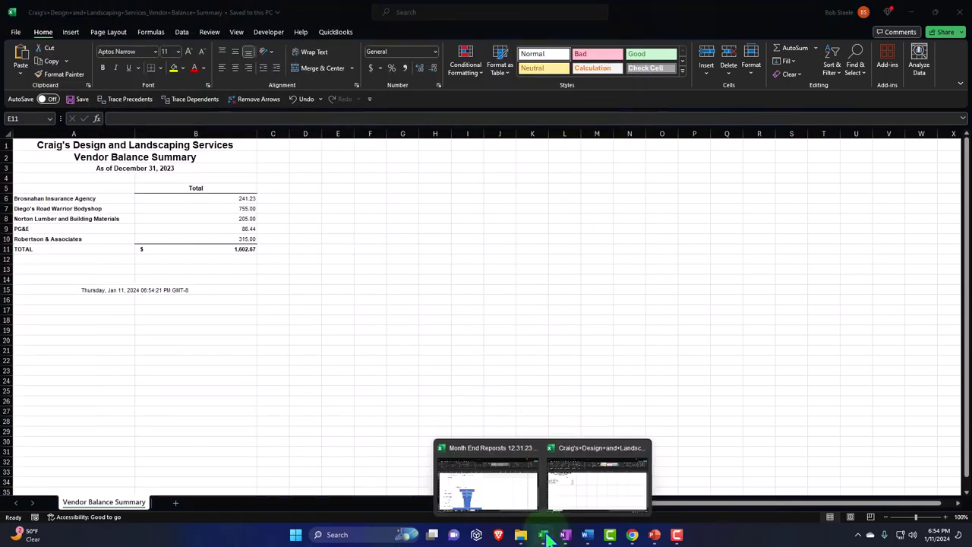
left_click(506, 495)
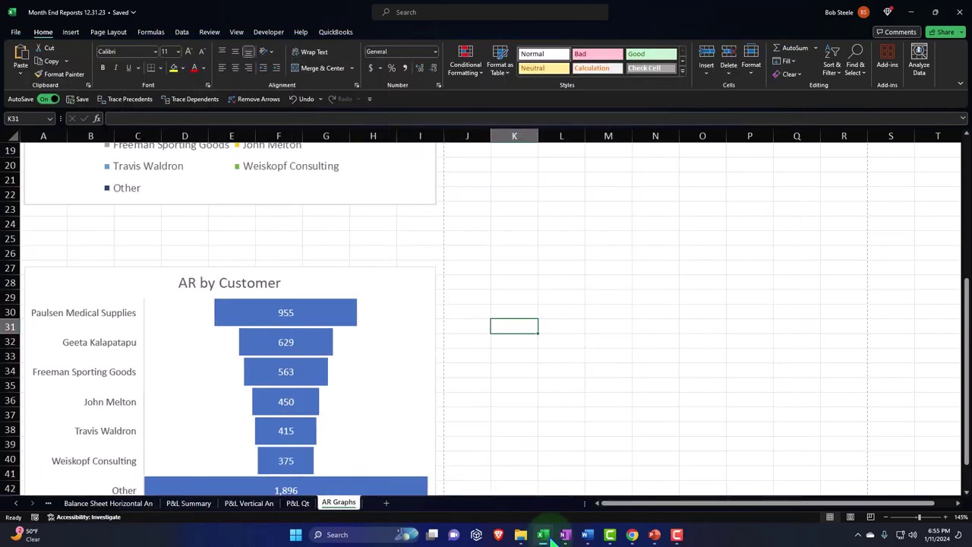
mouse_move(543, 535)
left_click(579, 500)
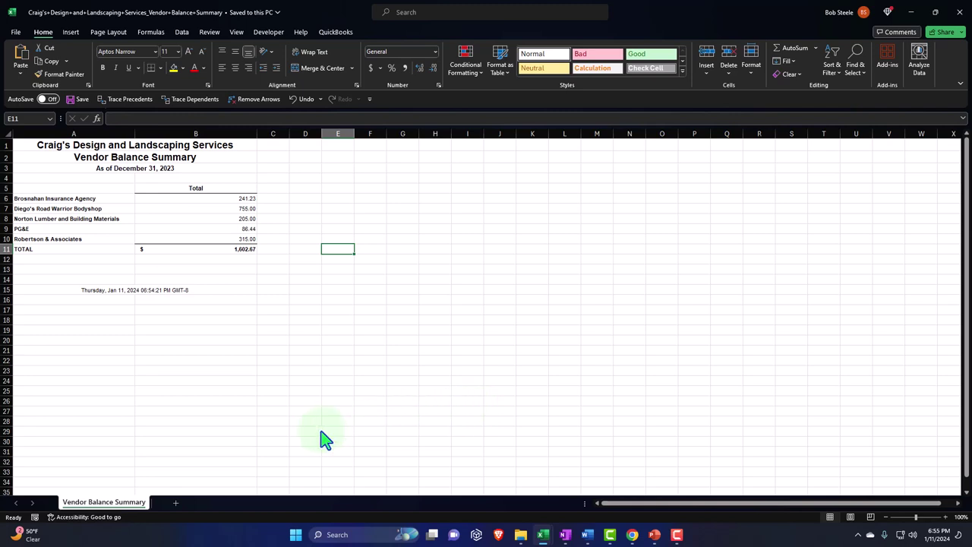
right_click(140, 505)
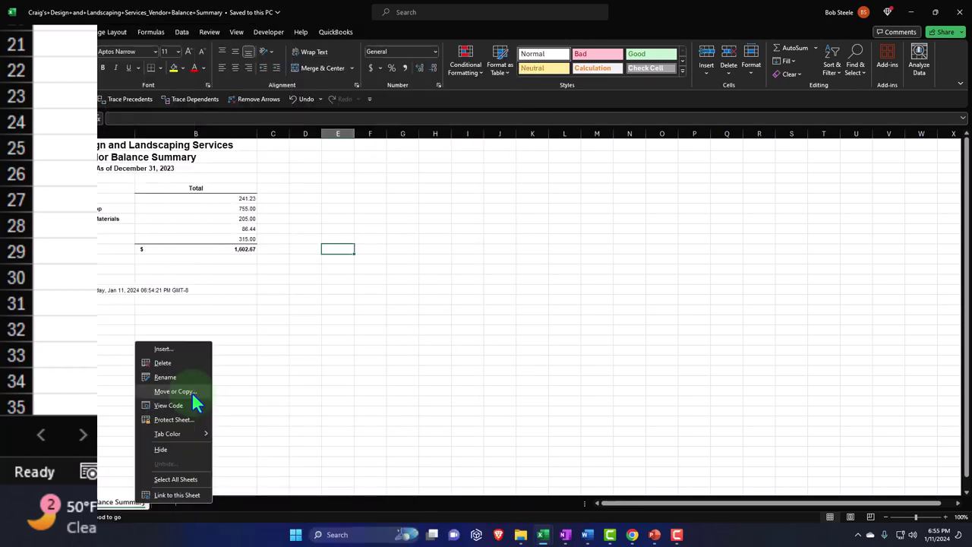
left_click(494, 156)
left_click_drag(185, 333, 480, 189)
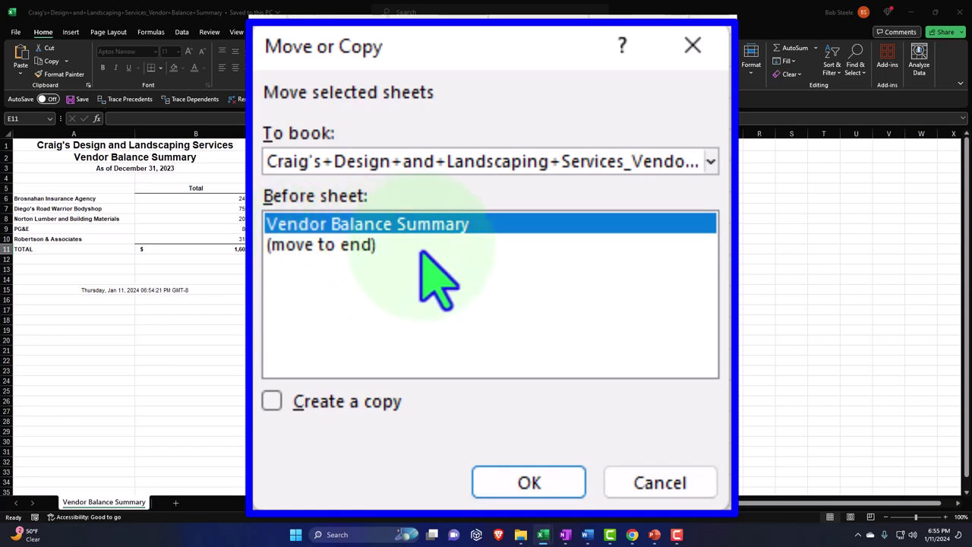
left_click(532, 482)
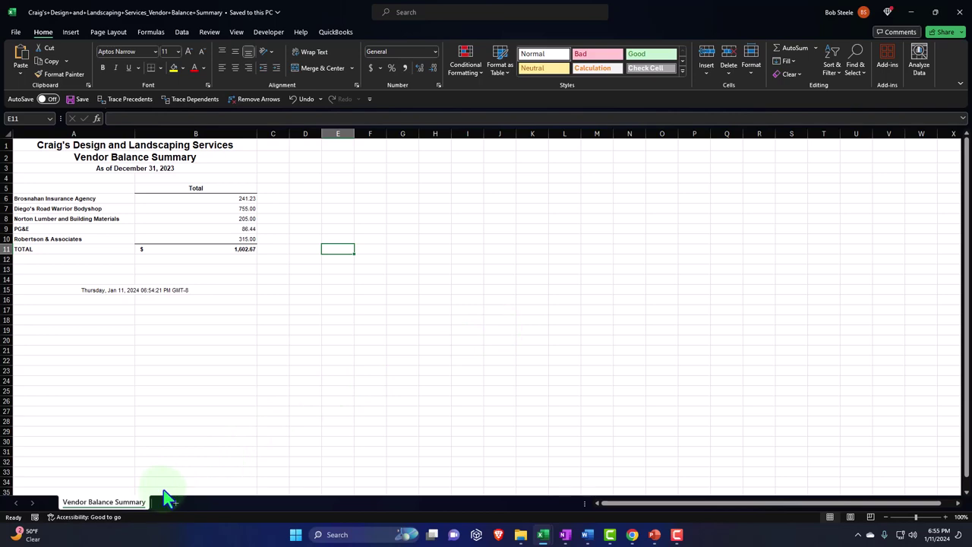
Move the Vendor Balance Summary sheet into the workbook Month End Reporsts 12.31.23.xlsx.
key("alt+h")
key("o")
key("m")
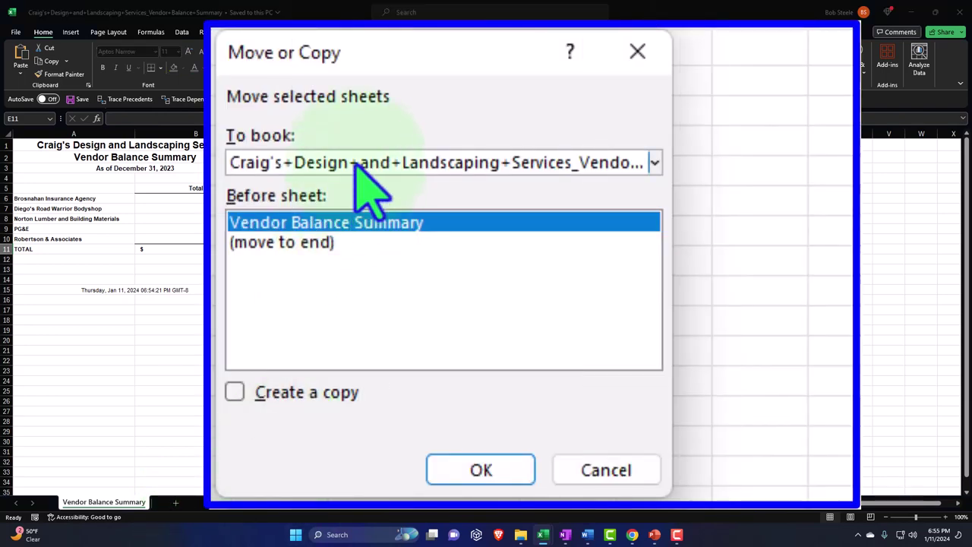
left_click(357, 163)
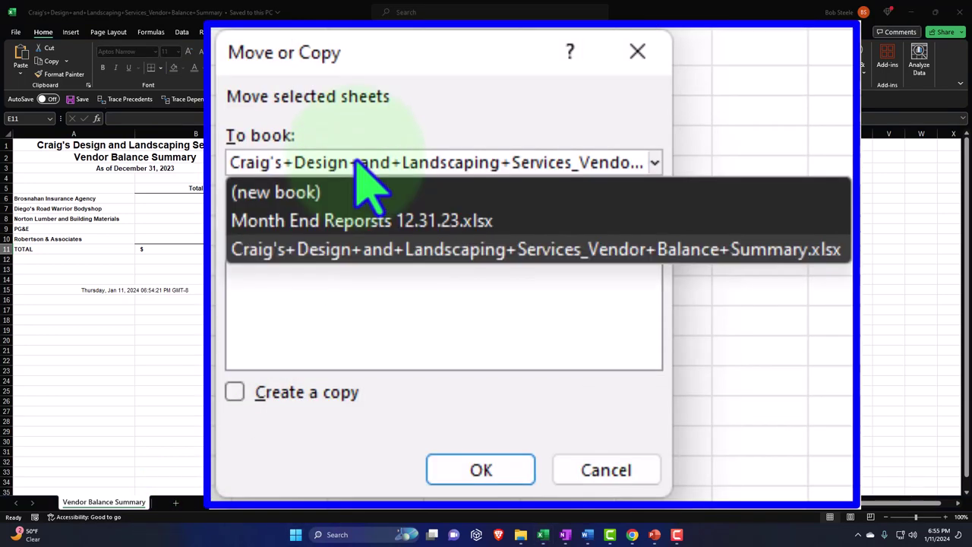
left_click(402, 220)
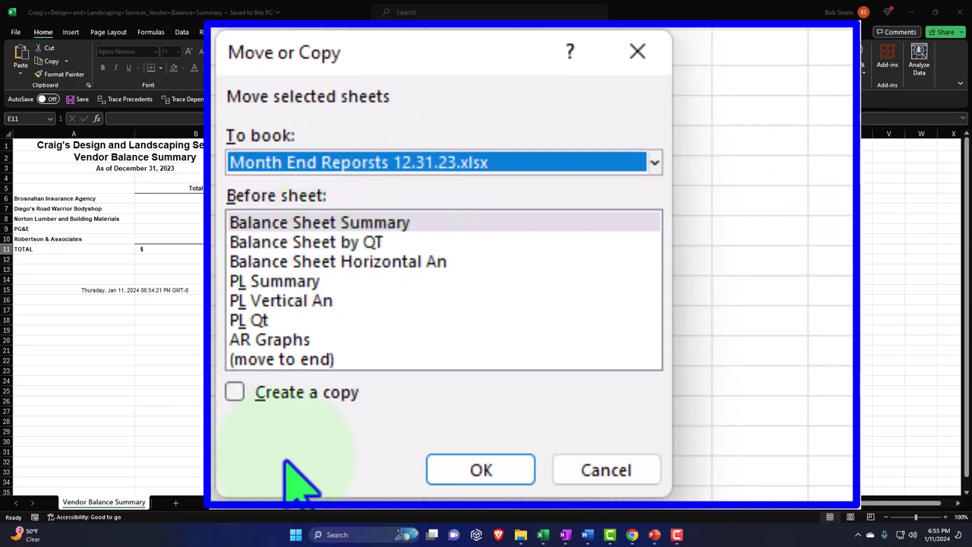
left_click(480, 469)
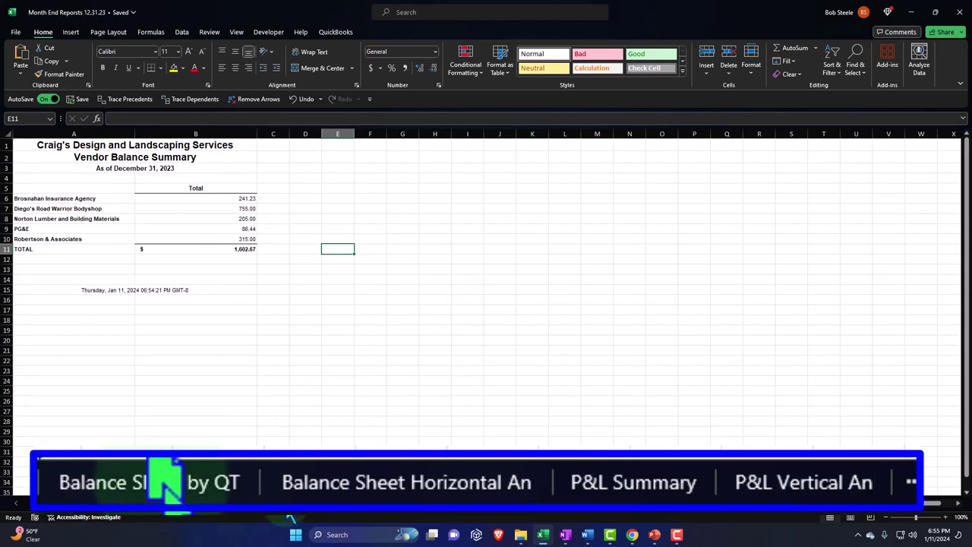
Reposition the Vendor Balance Summary sheet after the AR Graphs sheet at the end of the workbook.
left_click(551, 506)
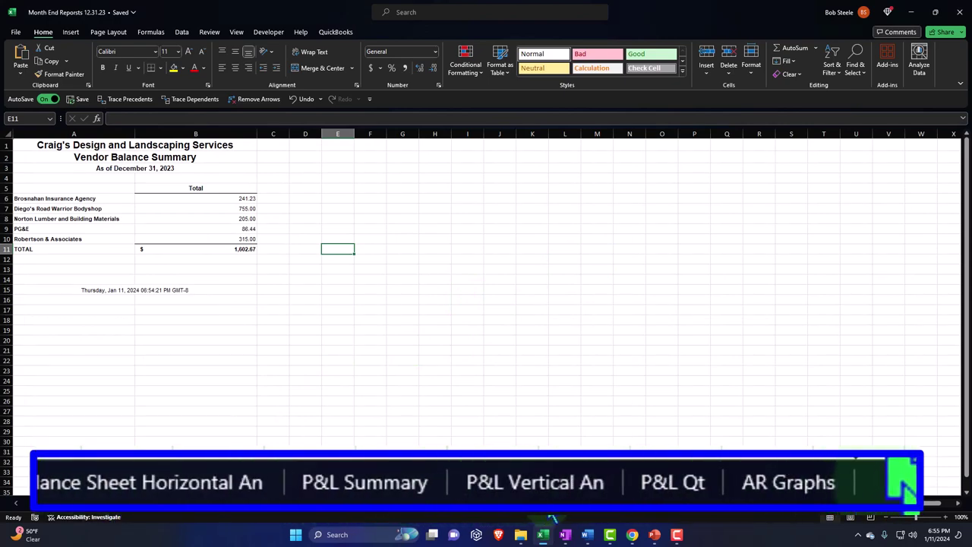
left_click(551, 513)
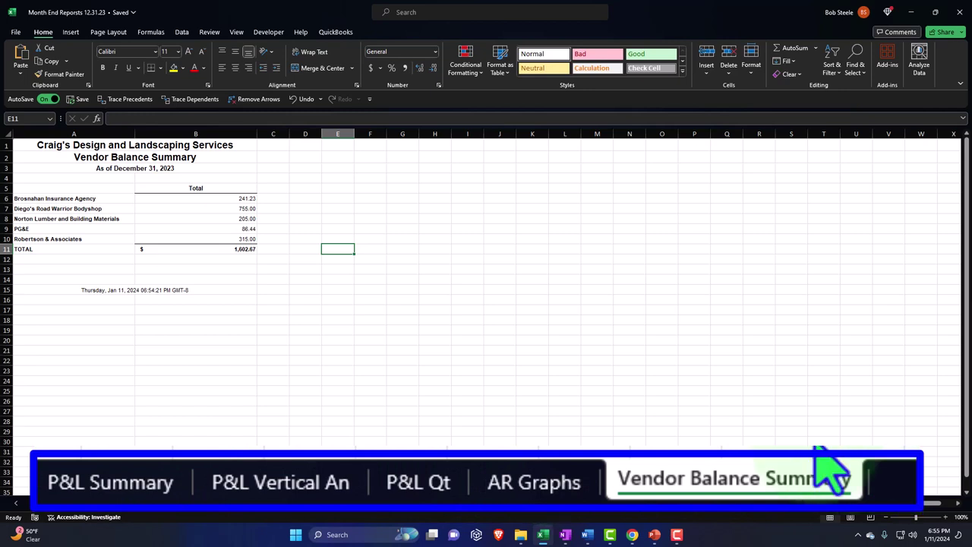
left_click(406, 414)
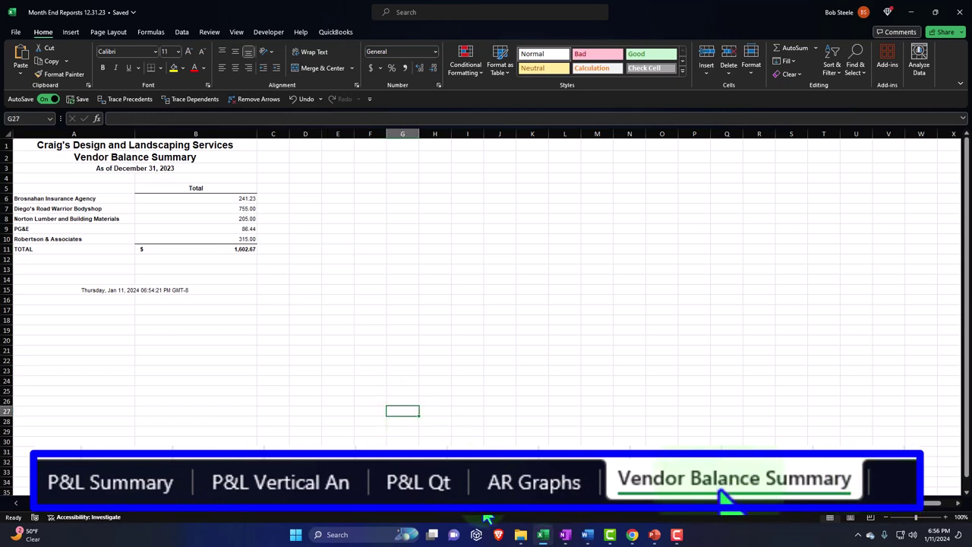
Rename the Vendor Balance Summary sheet as AP Graph Data.
double_click(488, 513)
type("A")
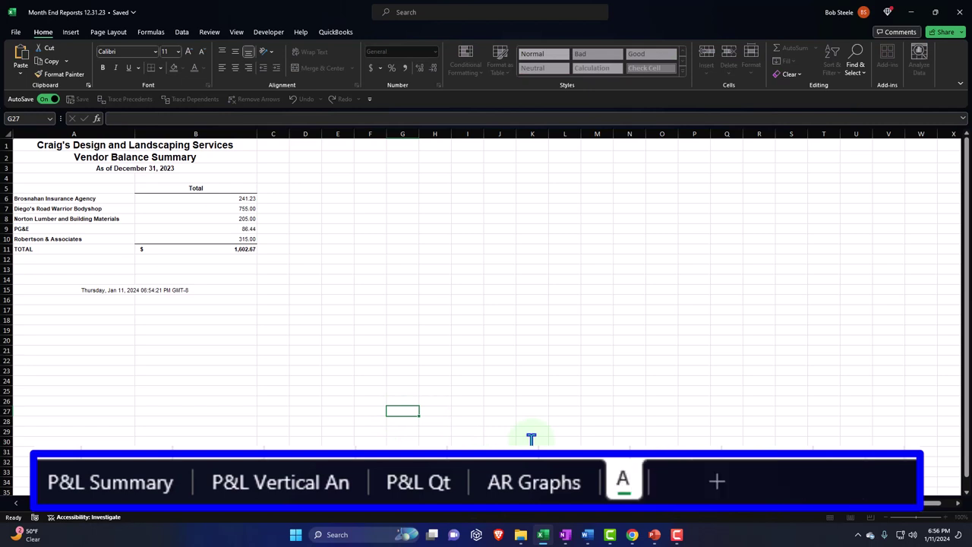
type("P Data")
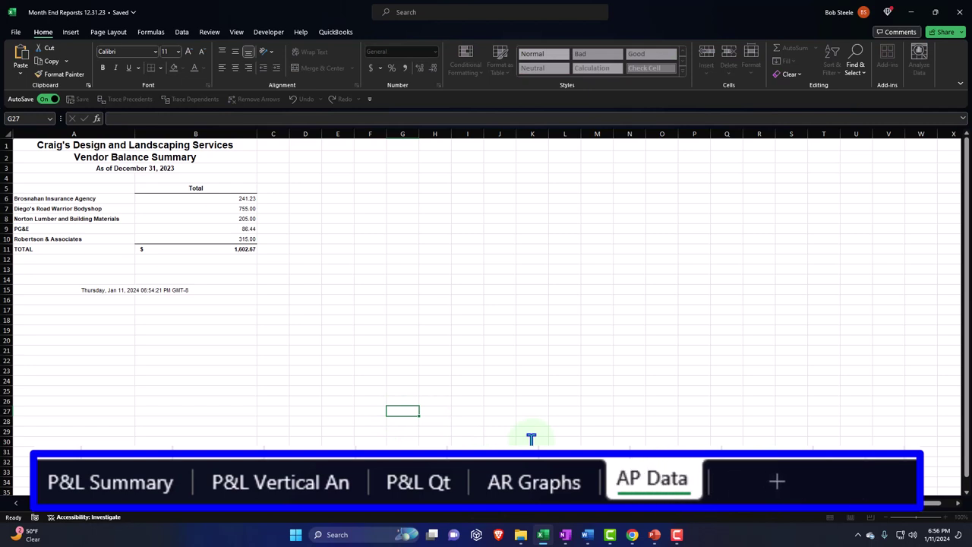
type("Graph")
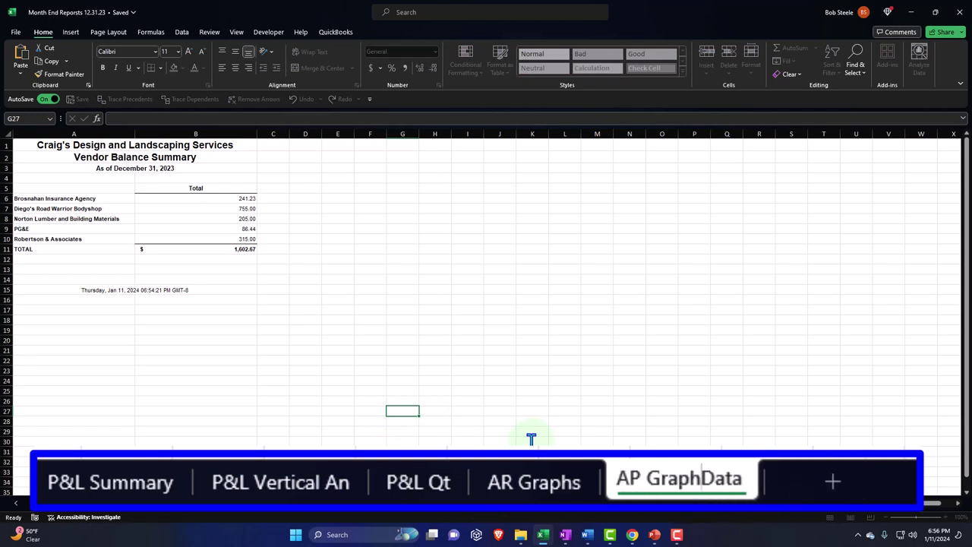
left_click(335, 341)
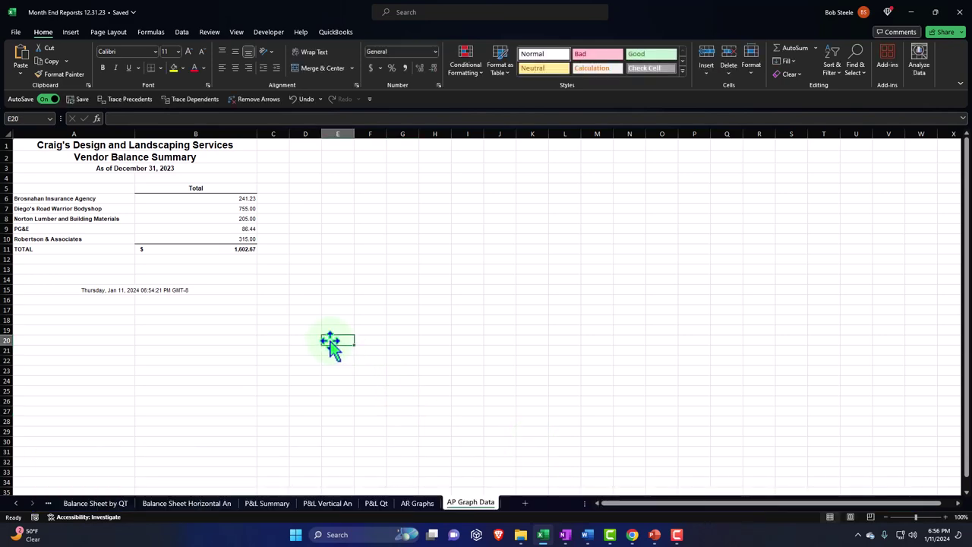
Delete rows 1 to 5 holding the report title, date and Total heading above the vendor list.
left_click(254, 370)
scroll(251, 370, "up", 3, "ctrl")
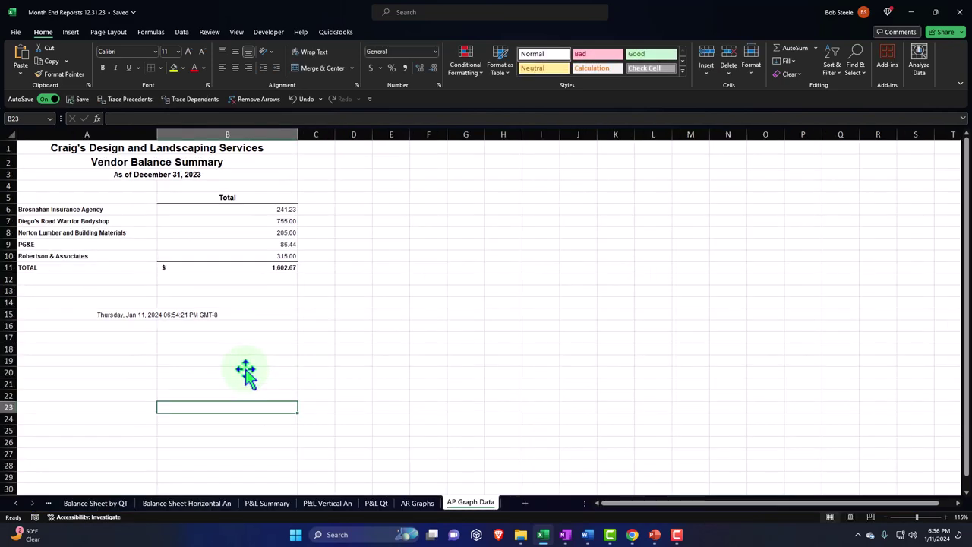
scroll(247, 373, "up", 1, "ctrl")
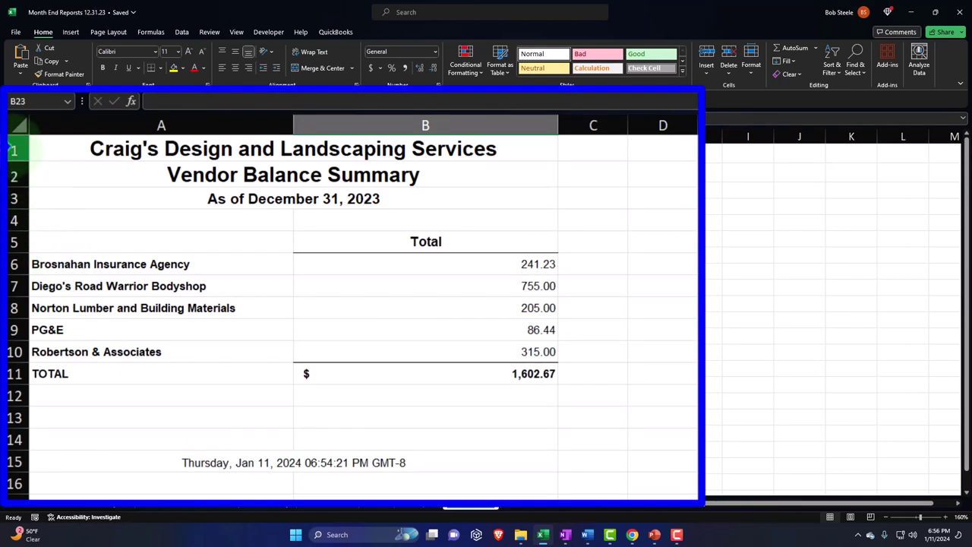
left_click_drag(14, 151, 13, 251)
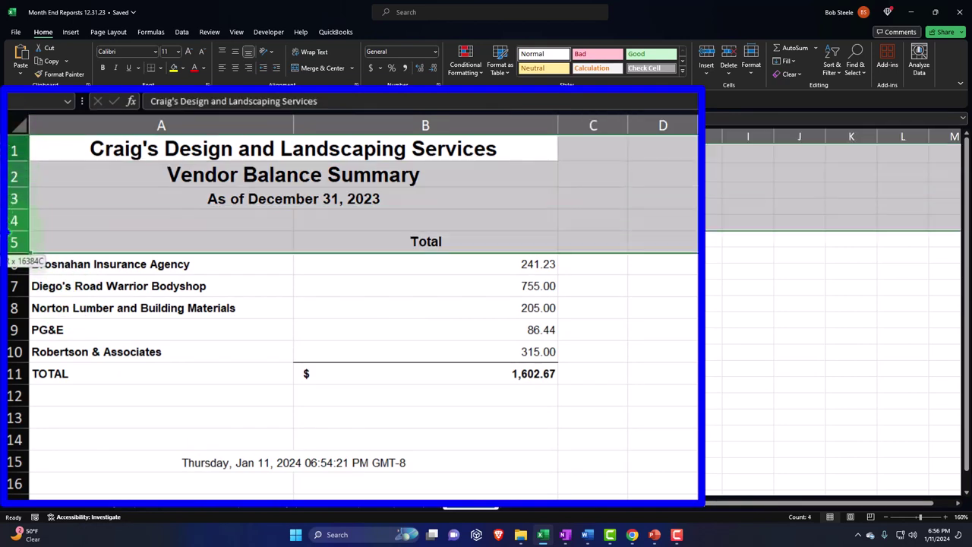
right_click(87, 218)
right_click(87, 218)
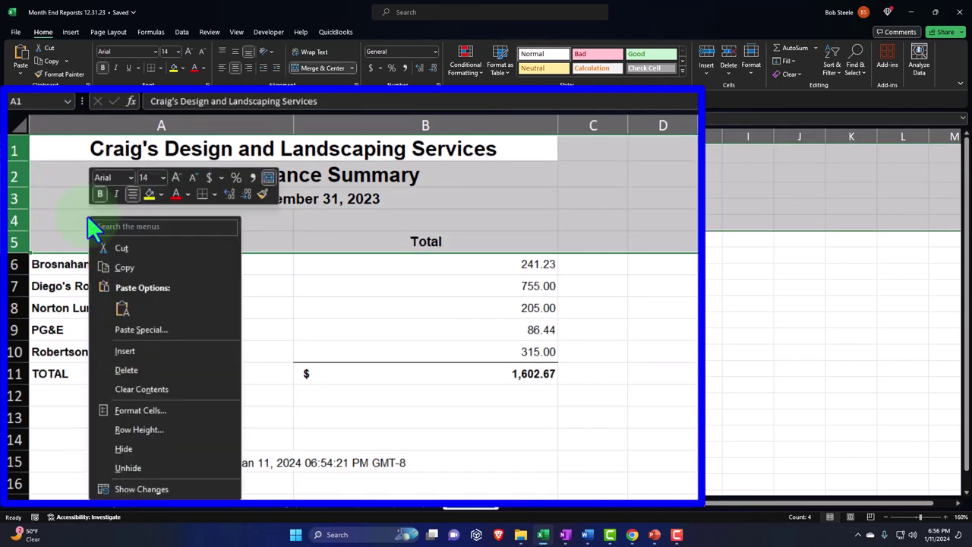
left_click(126, 370)
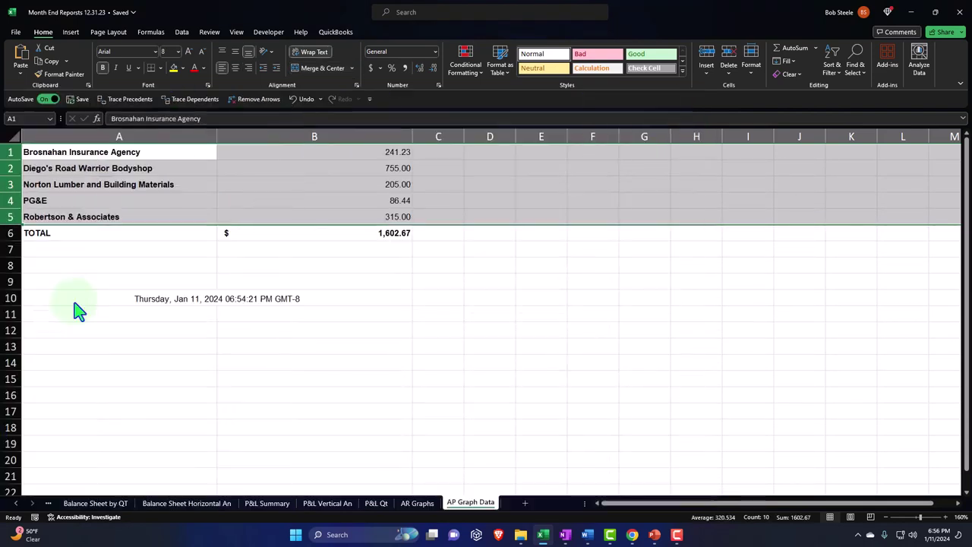
Delete rows 6 to 13 below the vendor list, including the TOTAL line and the report timestamp.
left_click(6, 234)
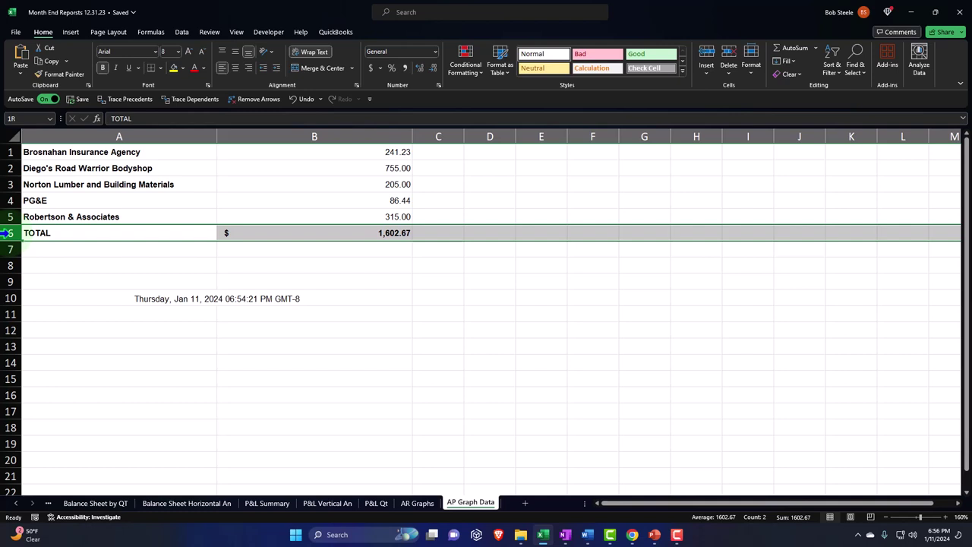
left_click_drag(6, 233, 6, 347)
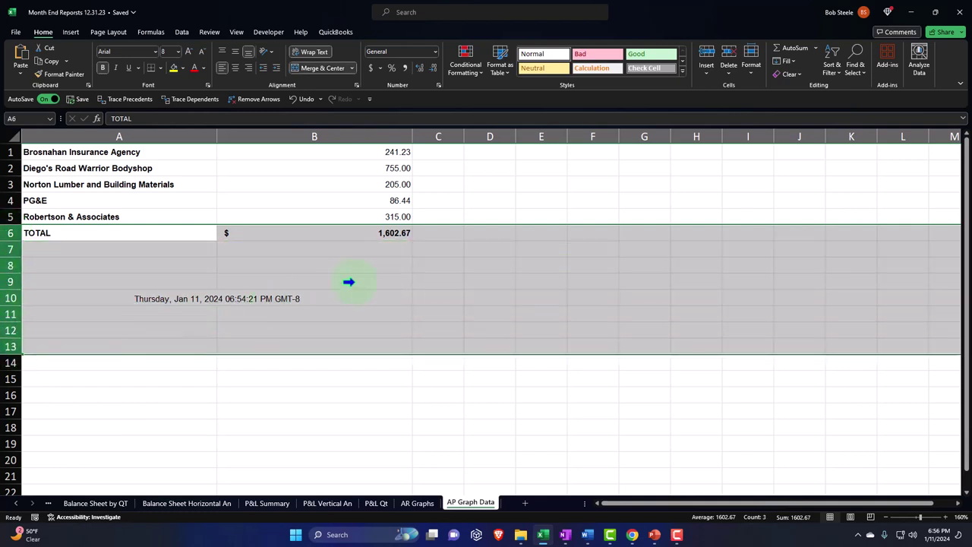
right_click(349, 282)
left_click(384, 396)
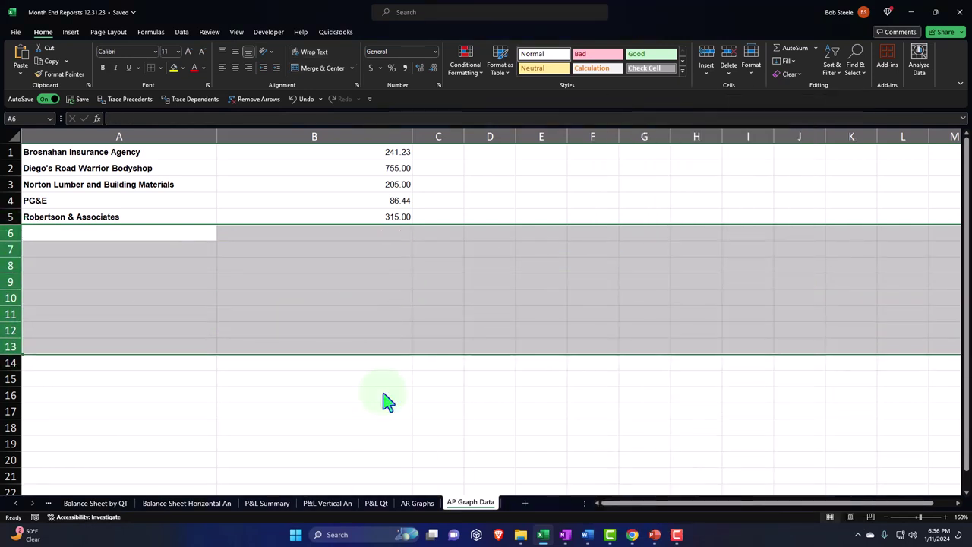
left_click(382, 397)
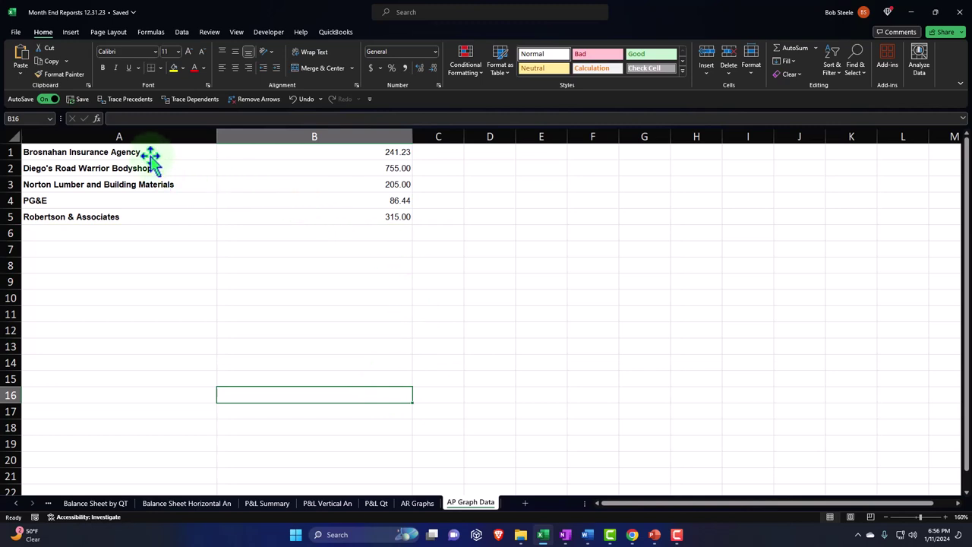
Copy the plain formatting of empty cell E2 onto the entire worksheet with Format Painter.
left_click(550, 168)
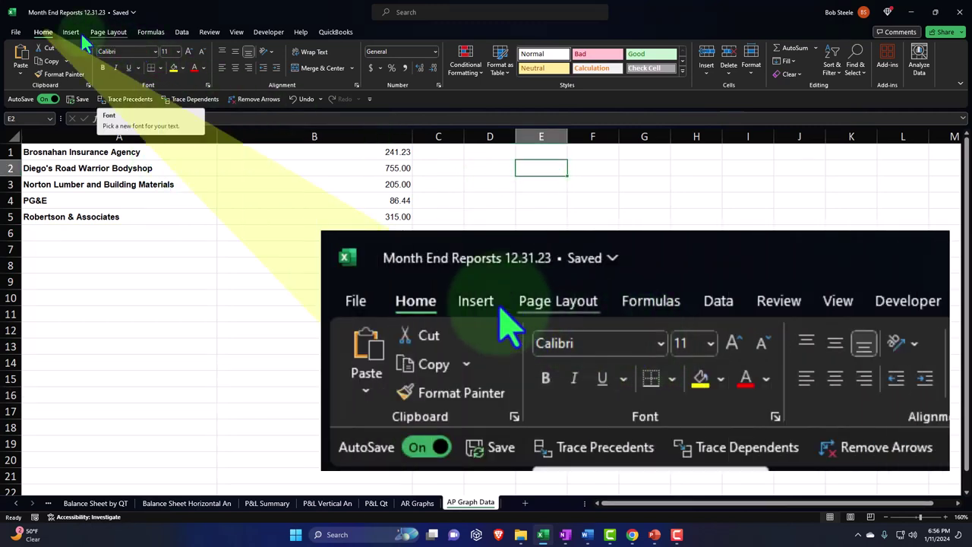
left_click(53, 75)
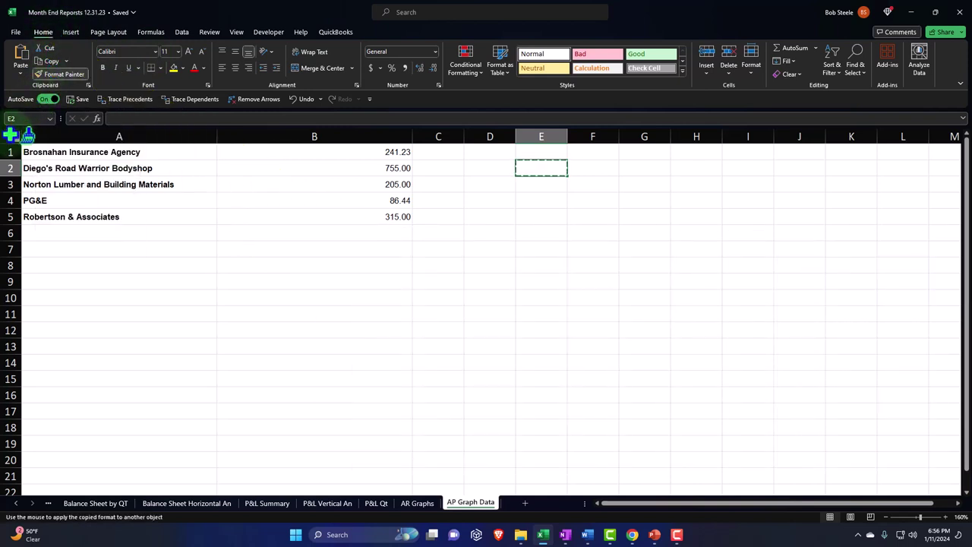
left_click(10, 135)
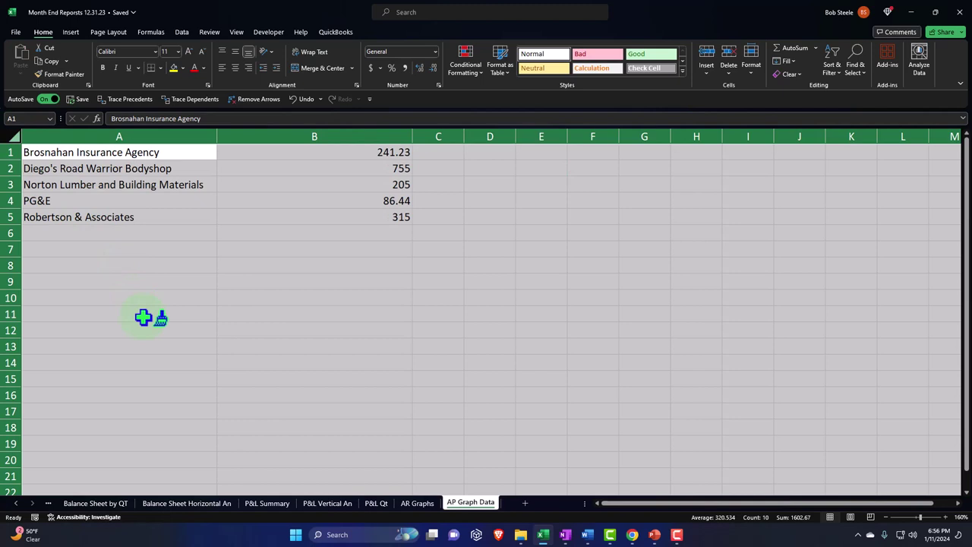
Format the whole sheet as Currency with red bracketed negatives, no symbol and 0 decimal places, and make it bold.
right_click(171, 237)
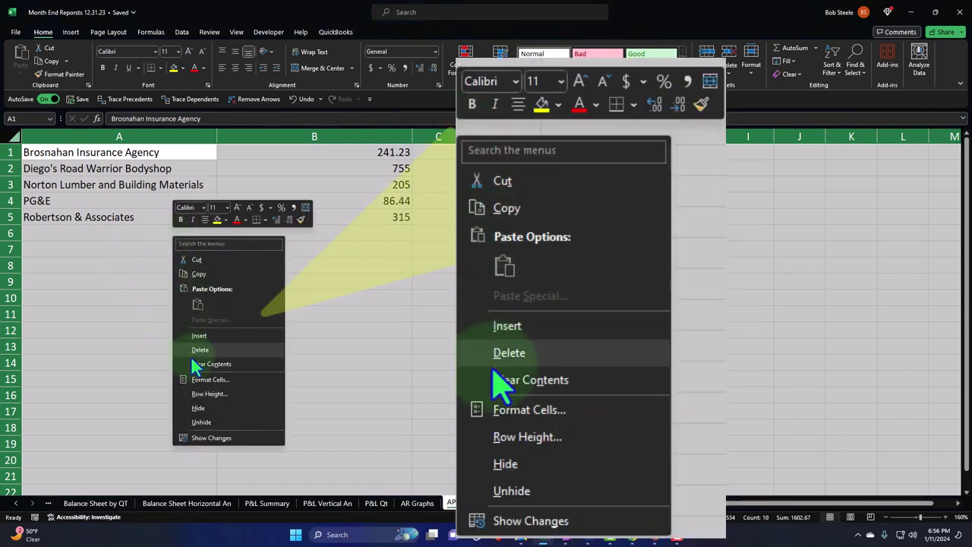
left_click(240, 380)
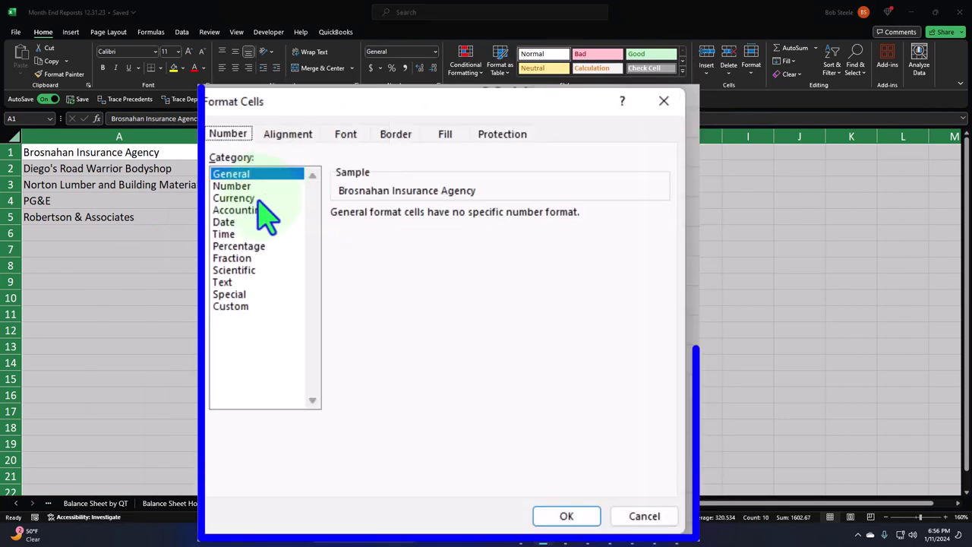
left_click(126, 310)
left_click(363, 309)
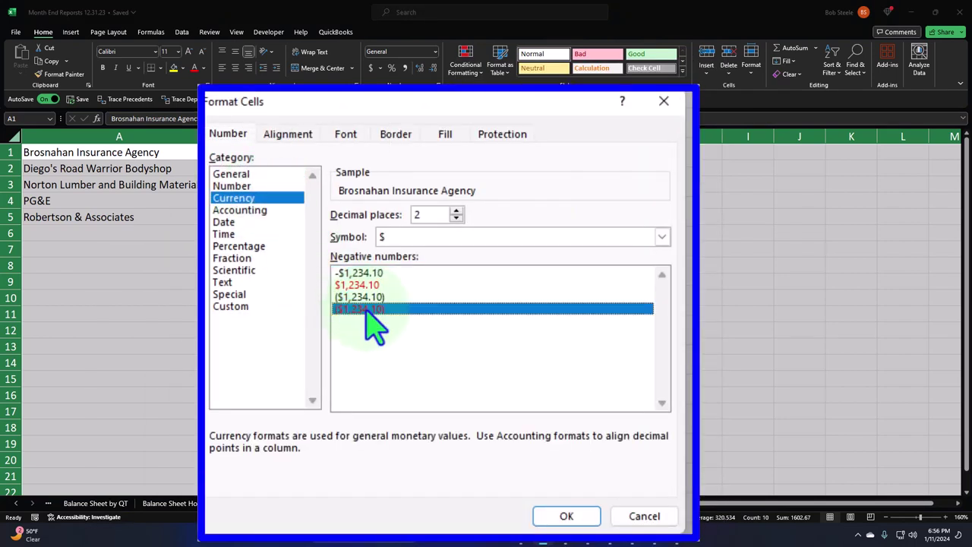
left_click(444, 240)
left_click(444, 252)
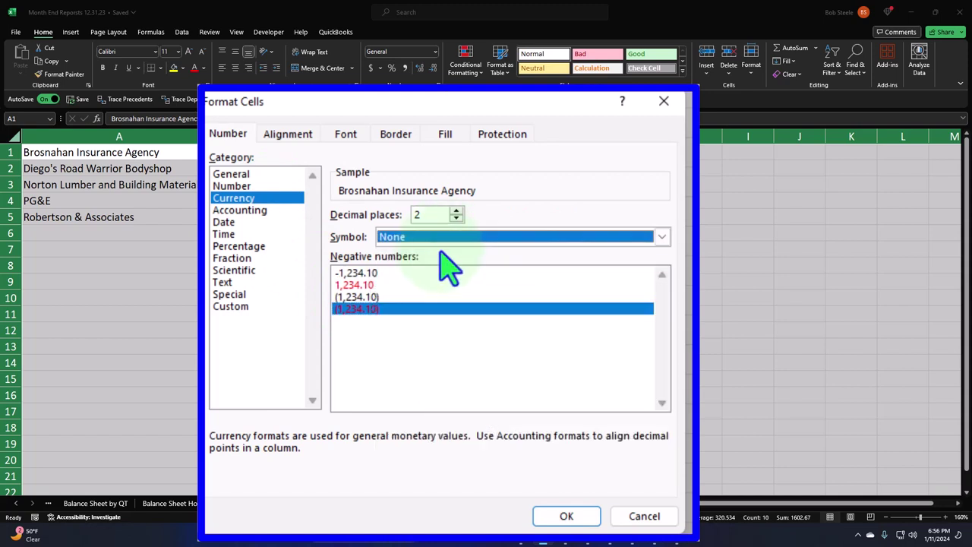
left_click(456, 218)
left_click(457, 218)
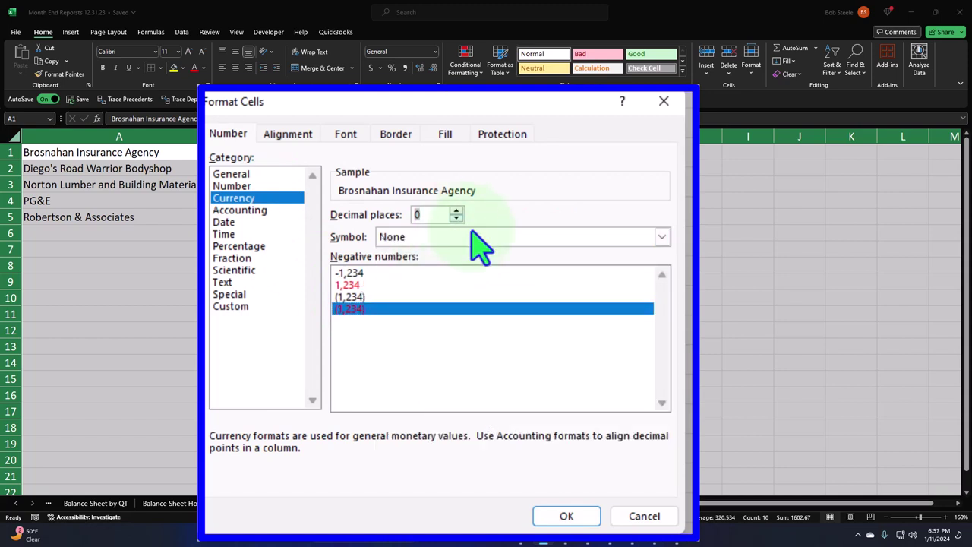
left_click(566, 516)
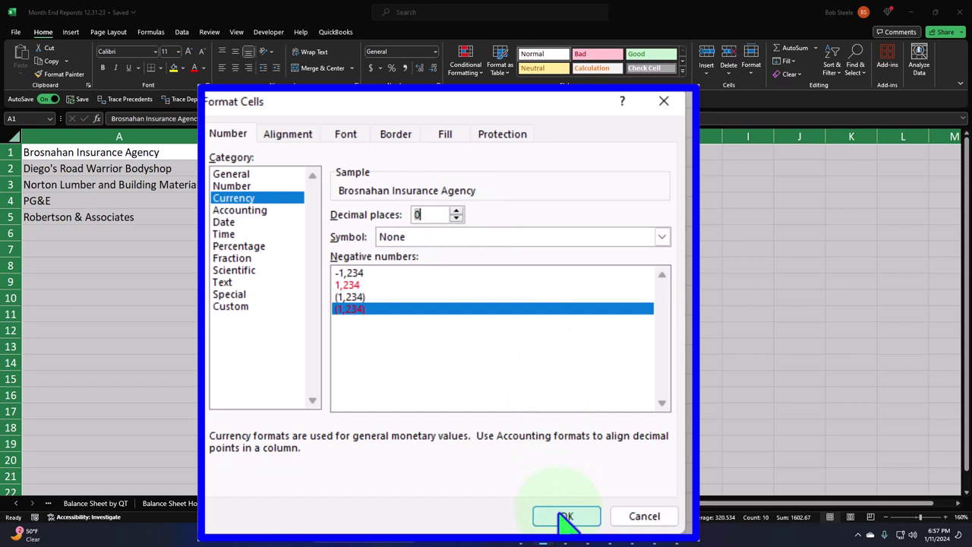
left_click(566, 516)
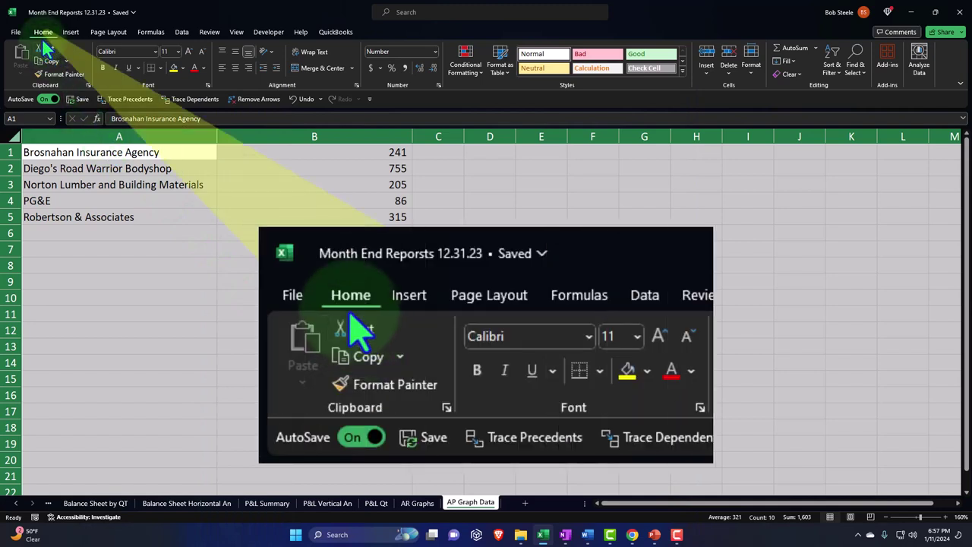
left_click(103, 68)
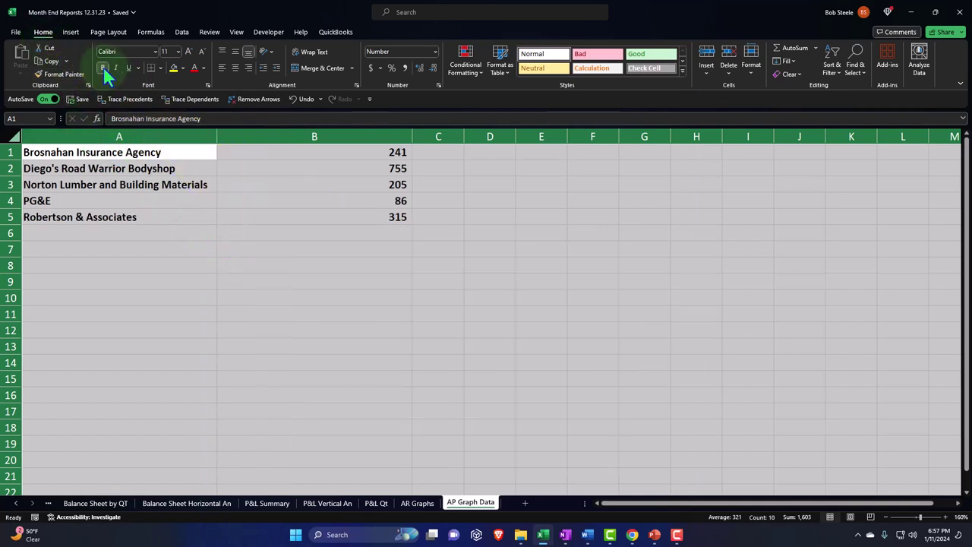
left_click(206, 378)
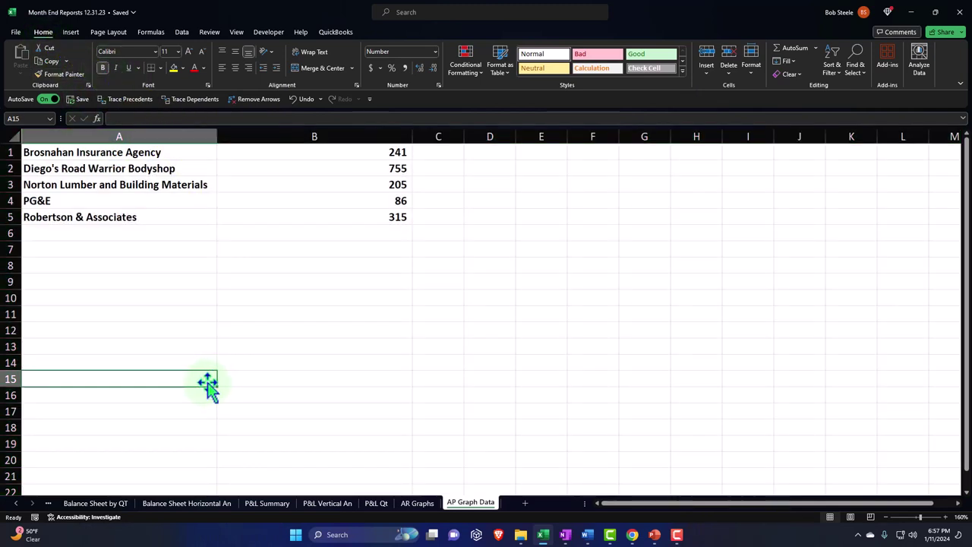
Narrow column B to fit its figures and select the vendor data in A1:B5.
scroll(208, 384, "up", 5)
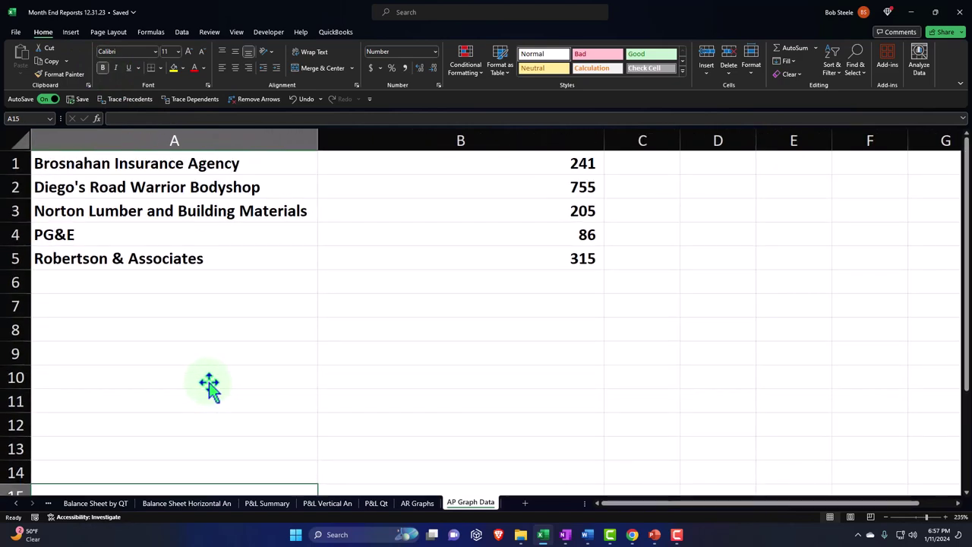
left_click_drag(603, 140, 372, 141)
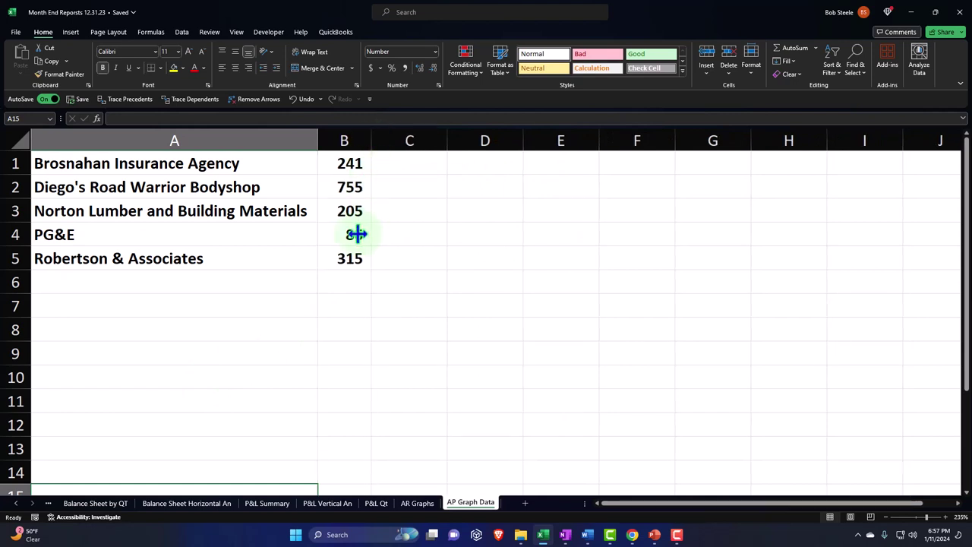
left_click_drag(194, 162, 335, 258)
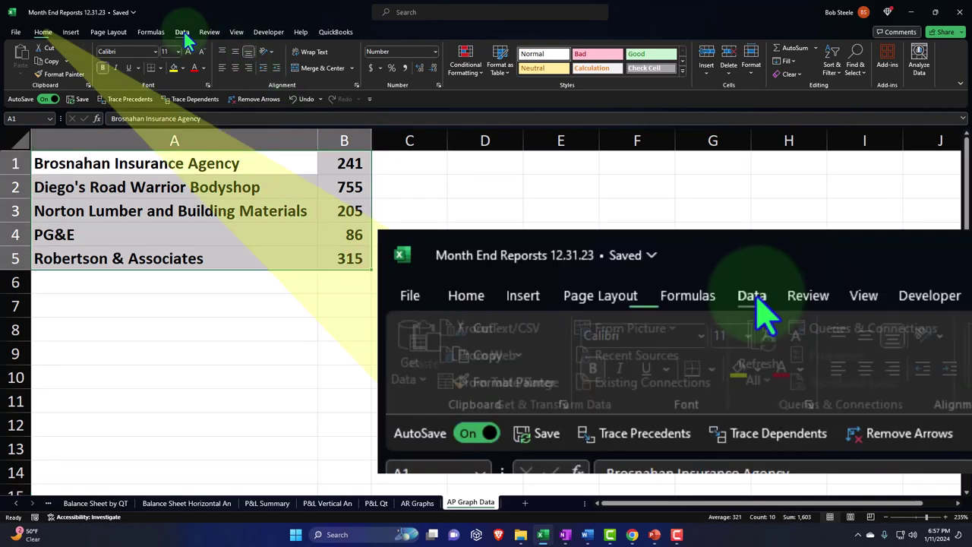
left_click(182, 32)
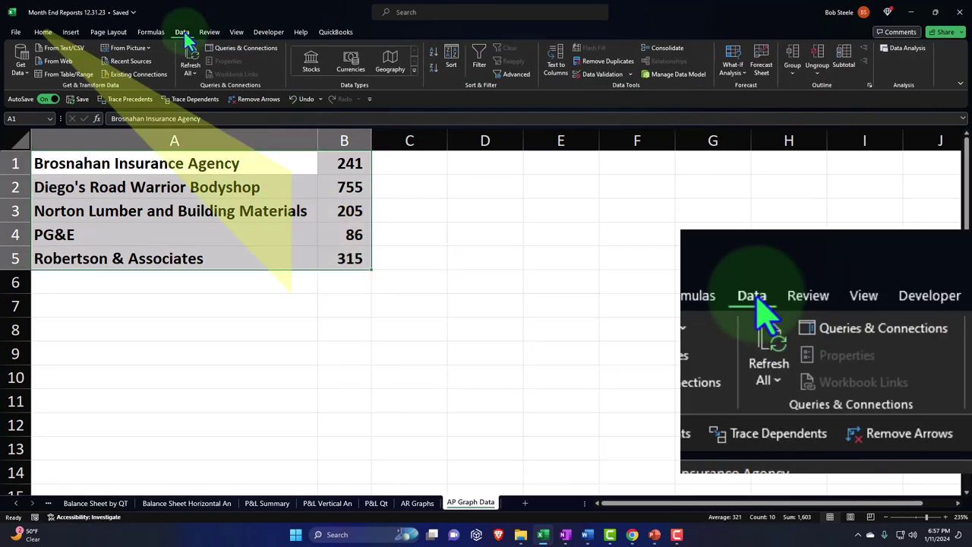
left_click(478, 57)
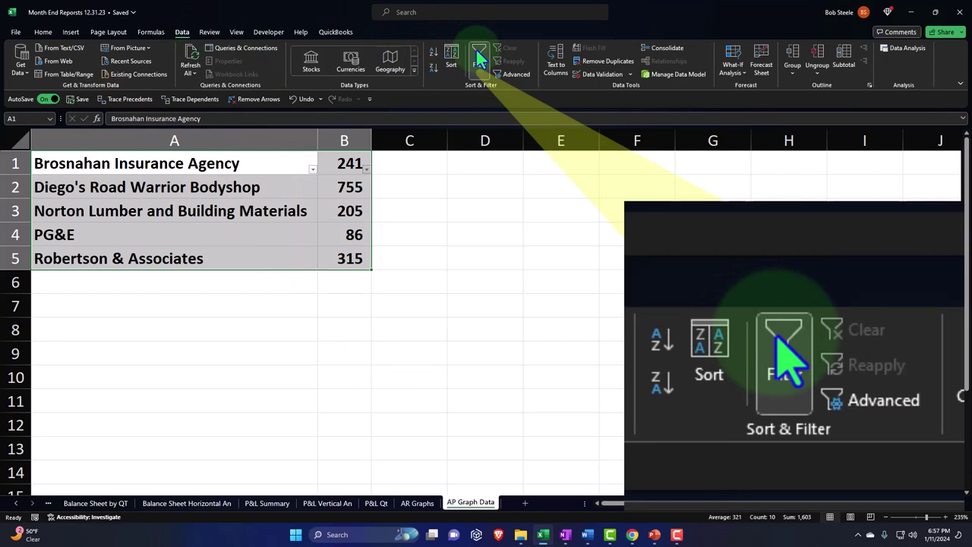
left_click(476, 48)
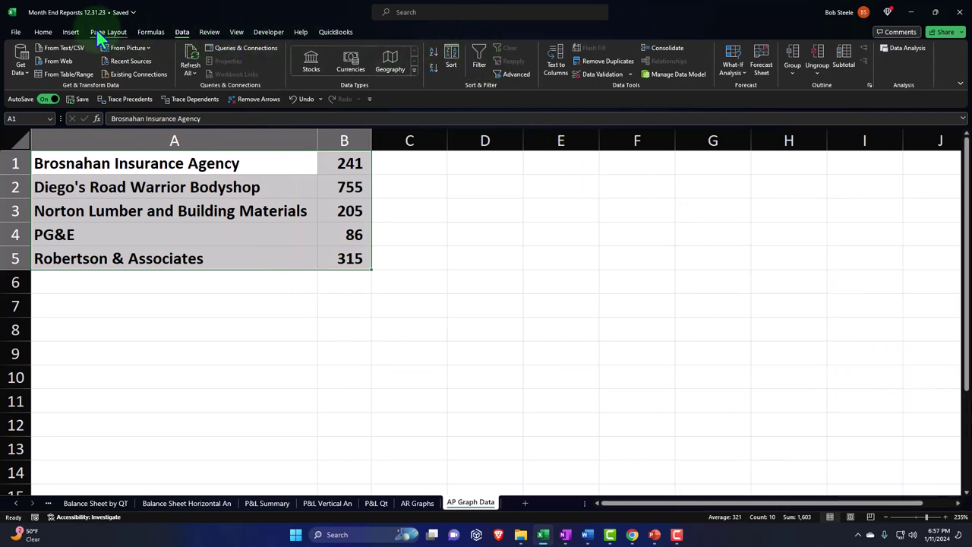
Convert the selected range A1:B5 into a table, leaving the option for existing headers off.
left_click(70, 34)
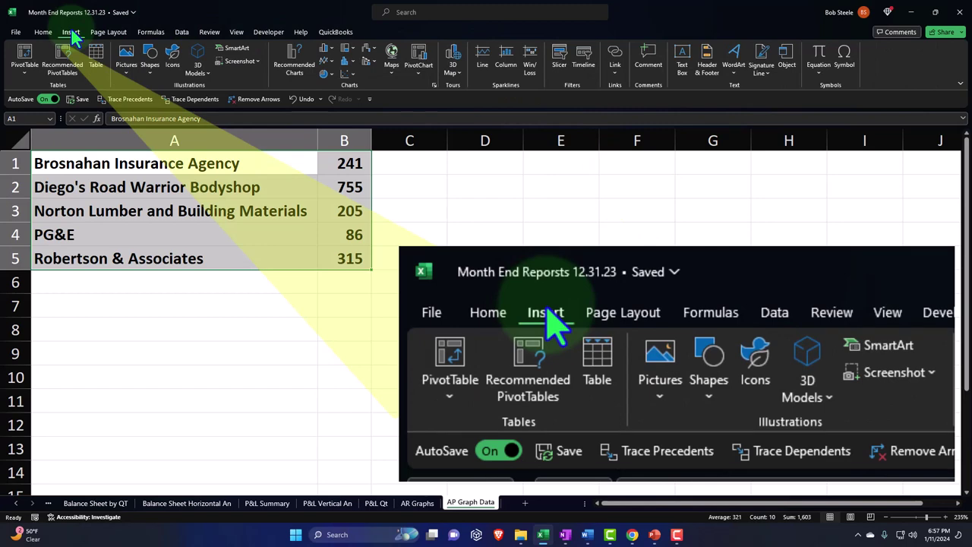
left_click(96, 55)
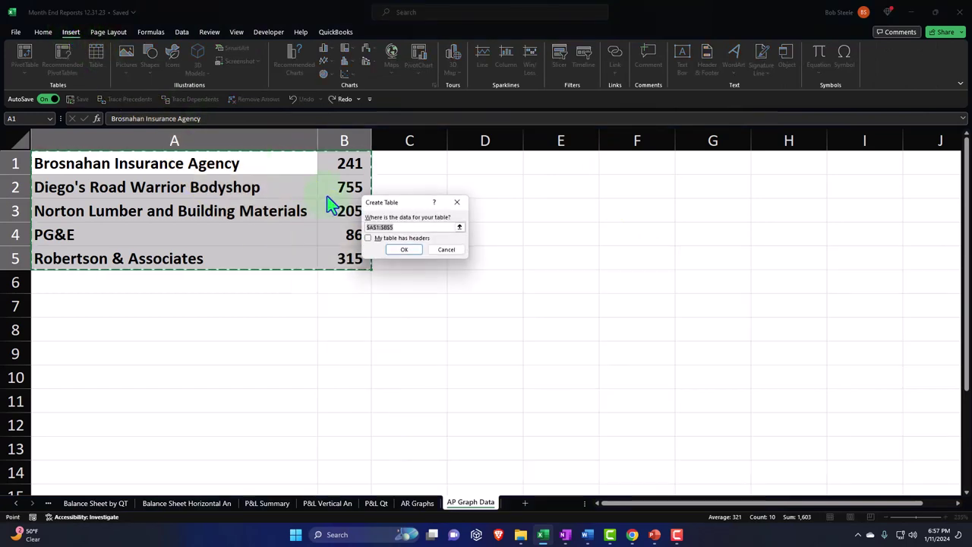
left_click(402, 249)
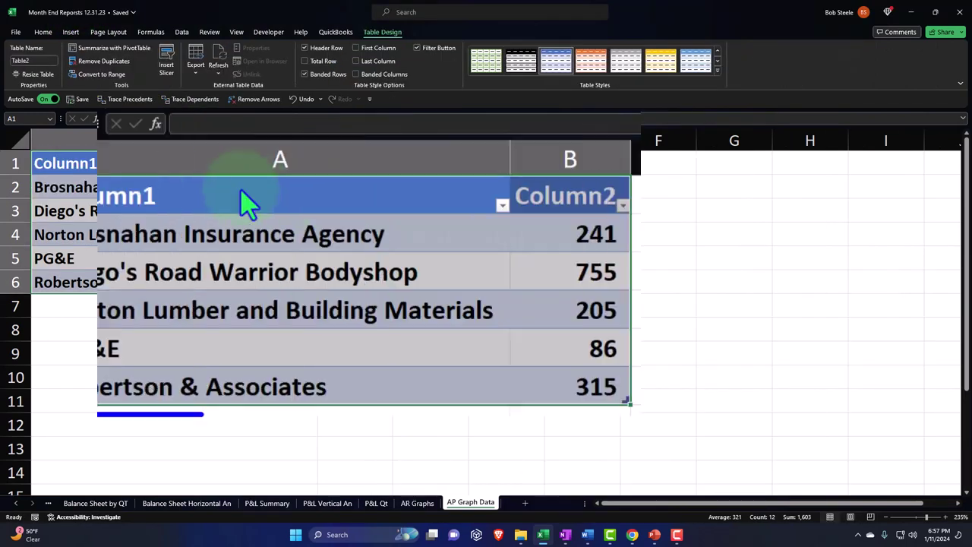
Name the table's column headers Vendors in A1 and AP in B1.
left_click(221, 195)
type("Vendors")
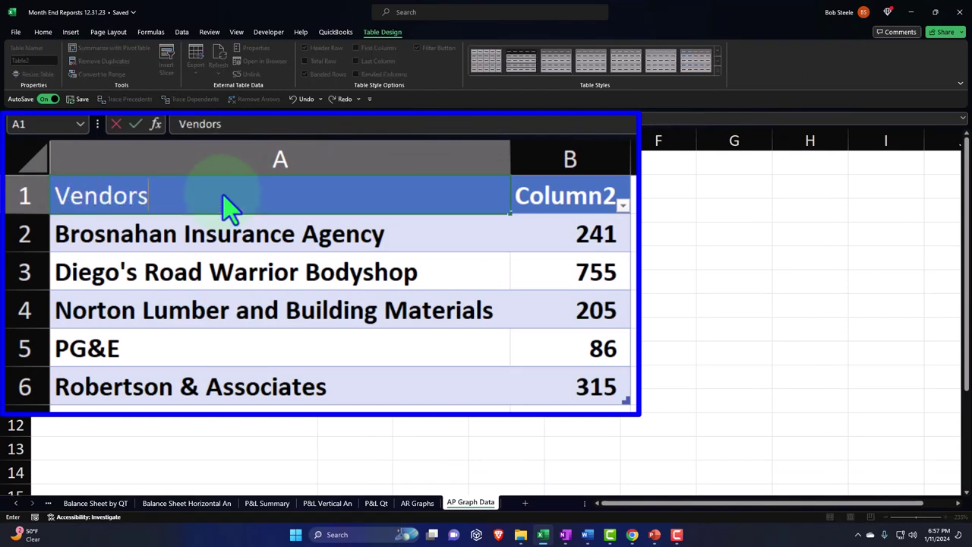
key("Tab")
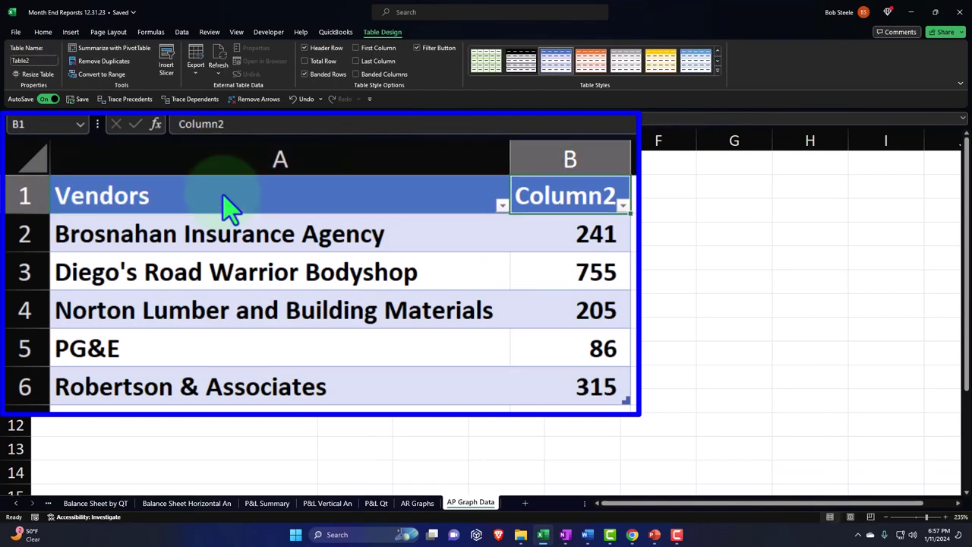
type("AP")
key("Return")
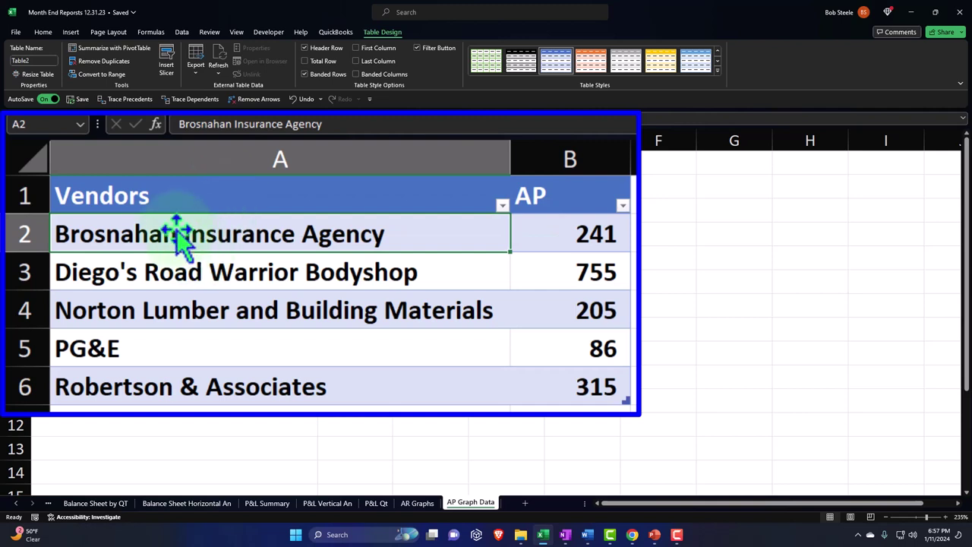
Sort the vendor table by the AP column from largest to smallest.
left_click_drag(185, 243, 403, 293)
left_click(582, 346)
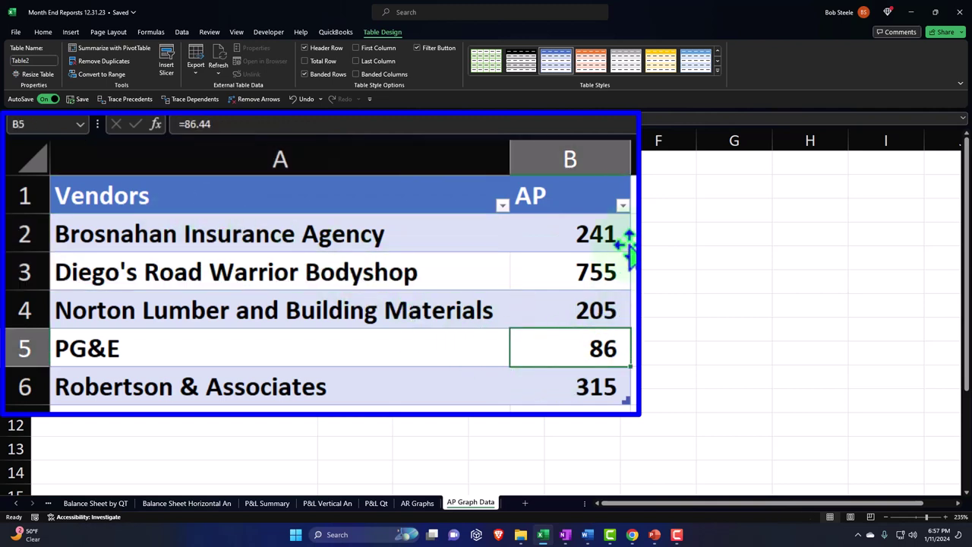
left_click(388, 171)
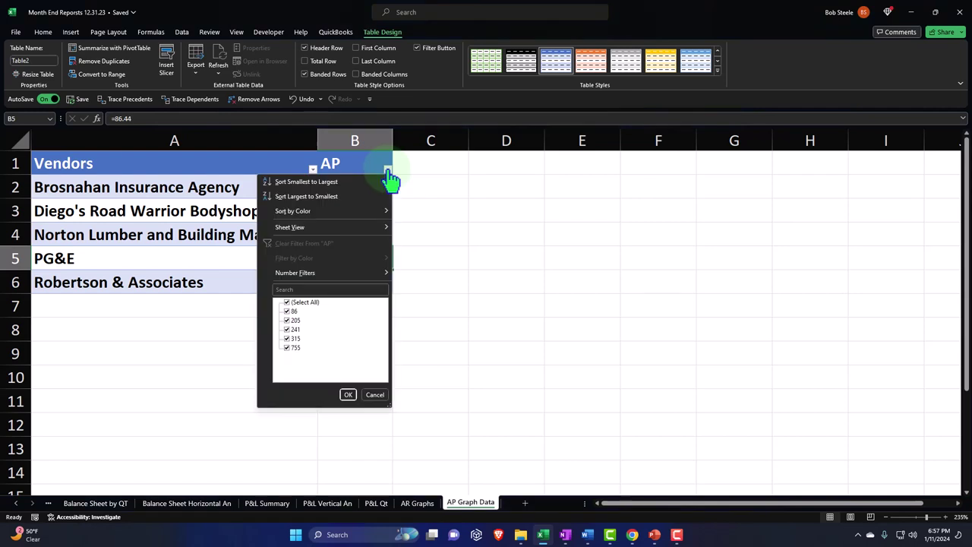
left_click(364, 198)
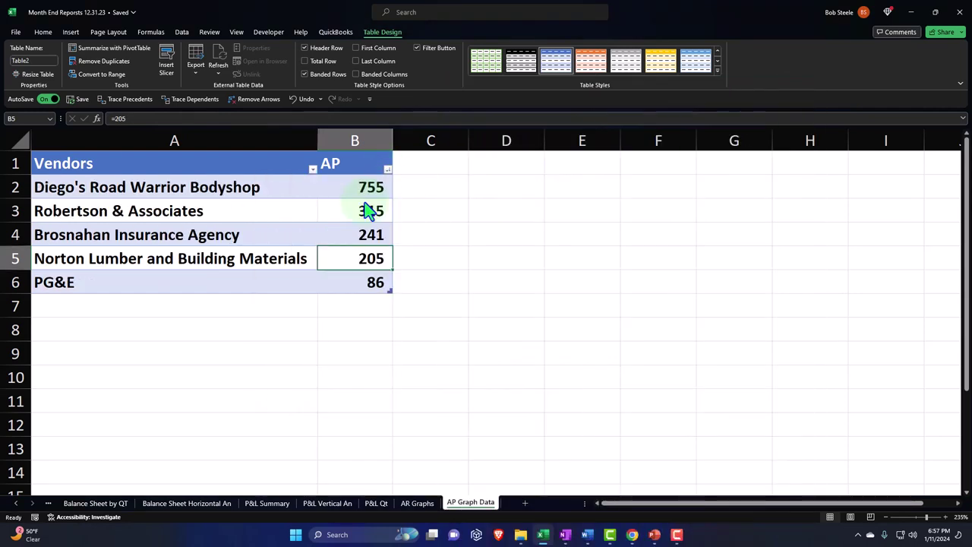
Insert a 2-D pie chart from the vendor data in A2:B6 and resize it to fit beside the table, starting in column C.
left_click_drag(200, 195, 350, 273)
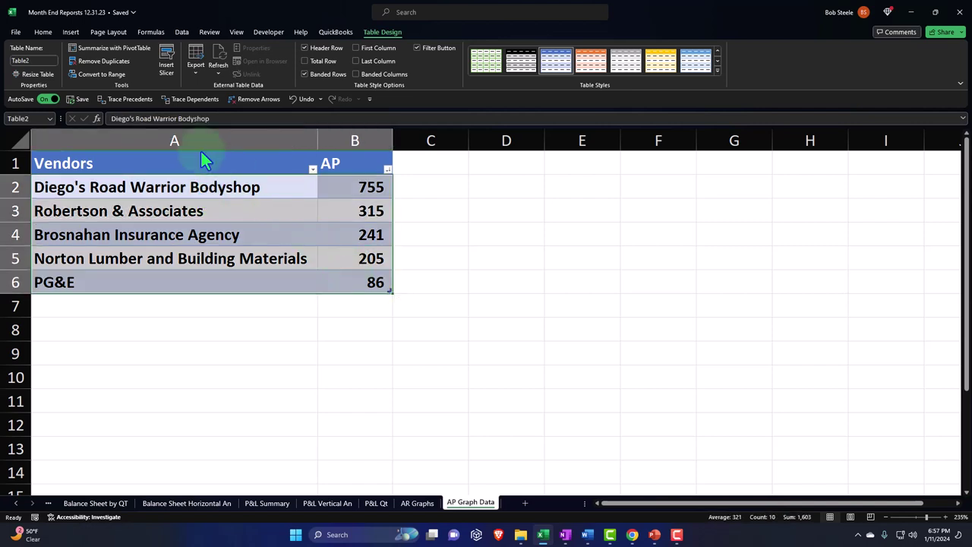
left_click(114, 53)
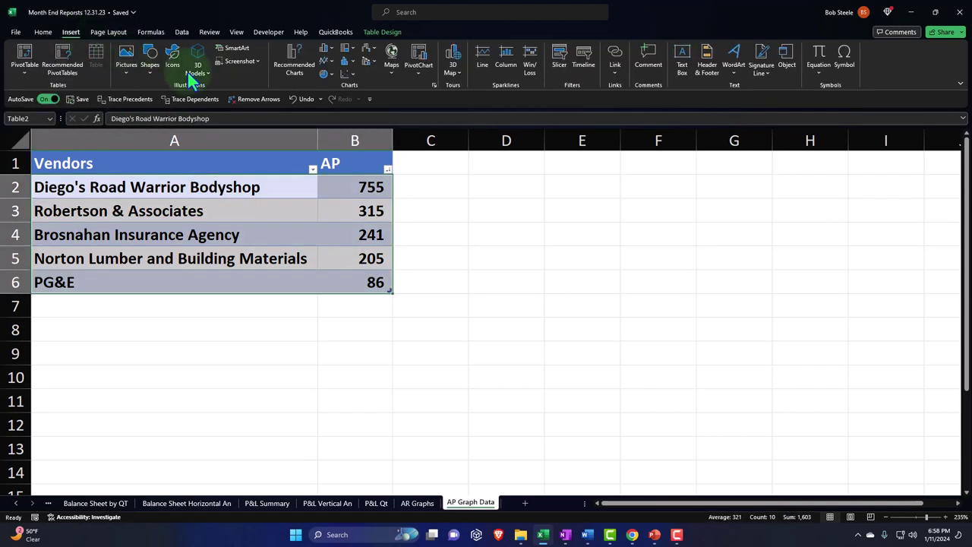
left_click(329, 75)
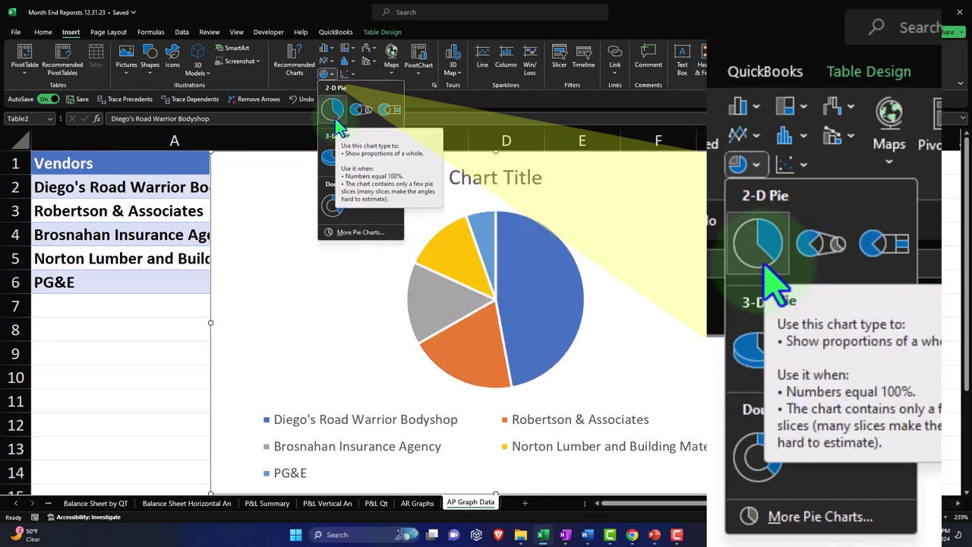
left_click(335, 120)
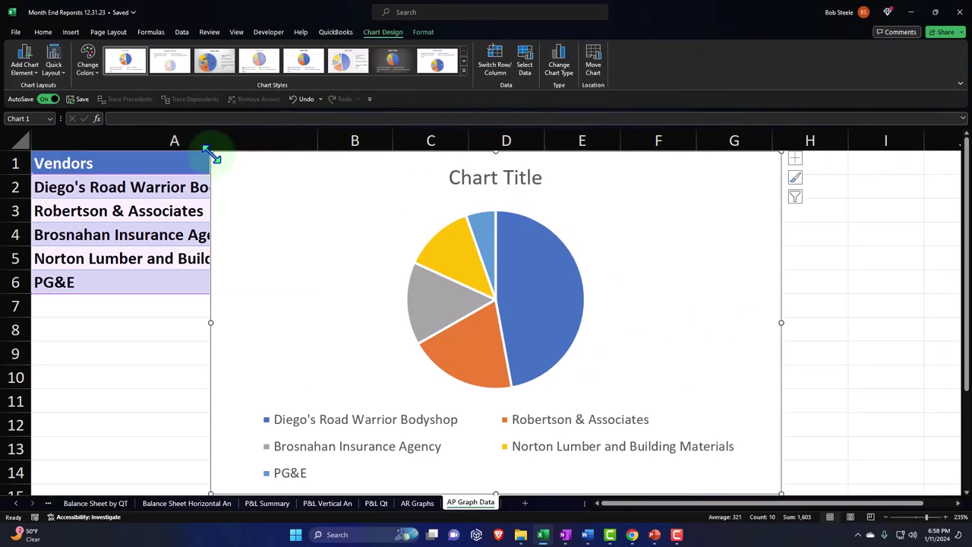
left_click_drag(212, 155, 413, 170)
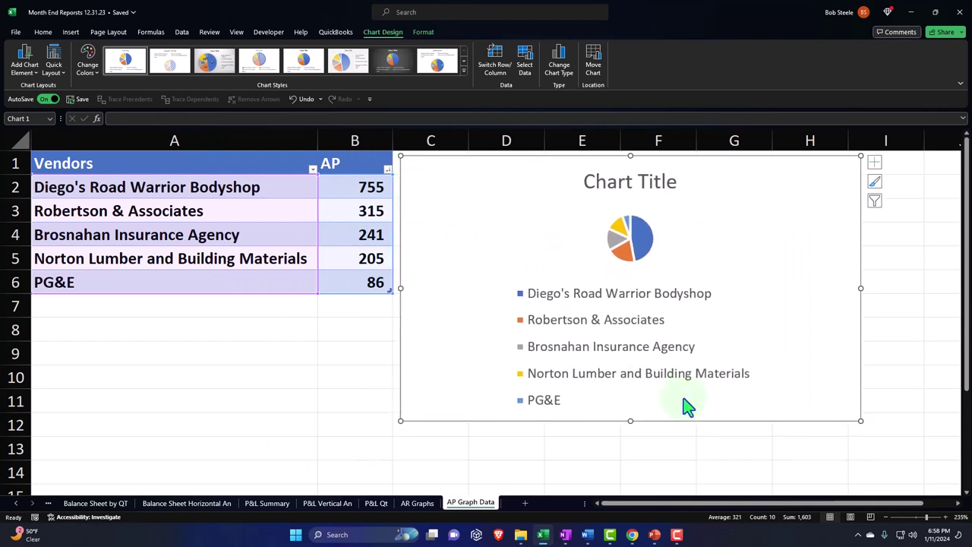
left_click_drag(859, 422, 668, 201)
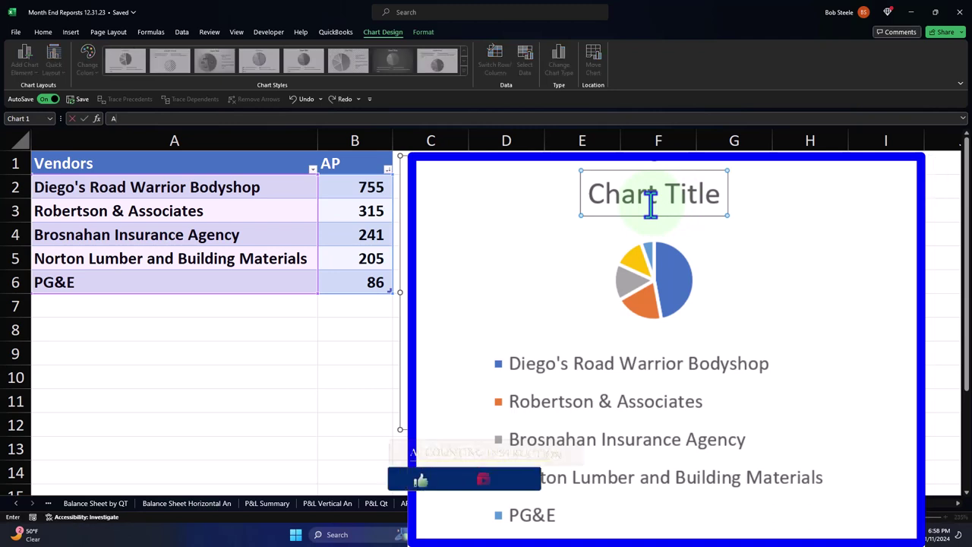
Change the pie chart's title to Vendor Balances.
type("A")
left_click(655, 194)
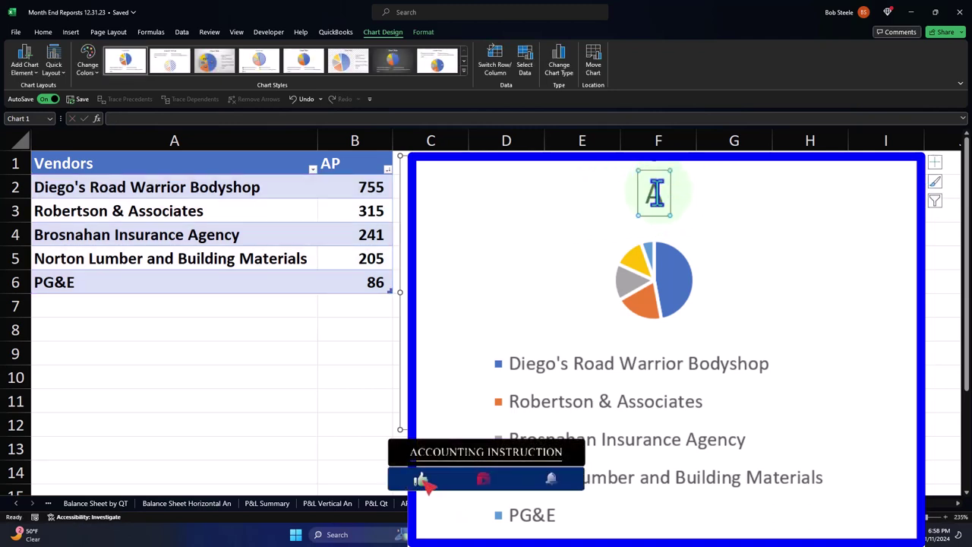
double_click(656, 194)
type("Ve")
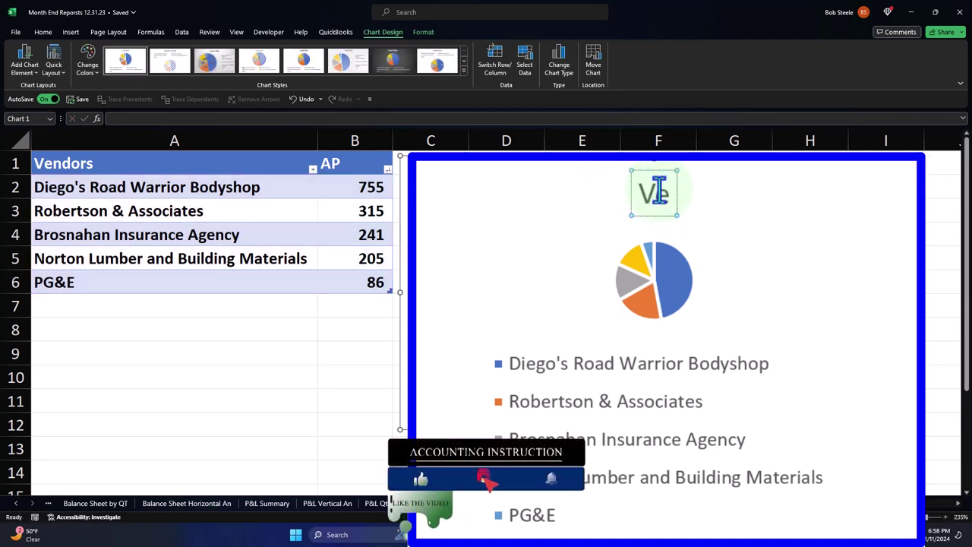
type("ndor Ba")
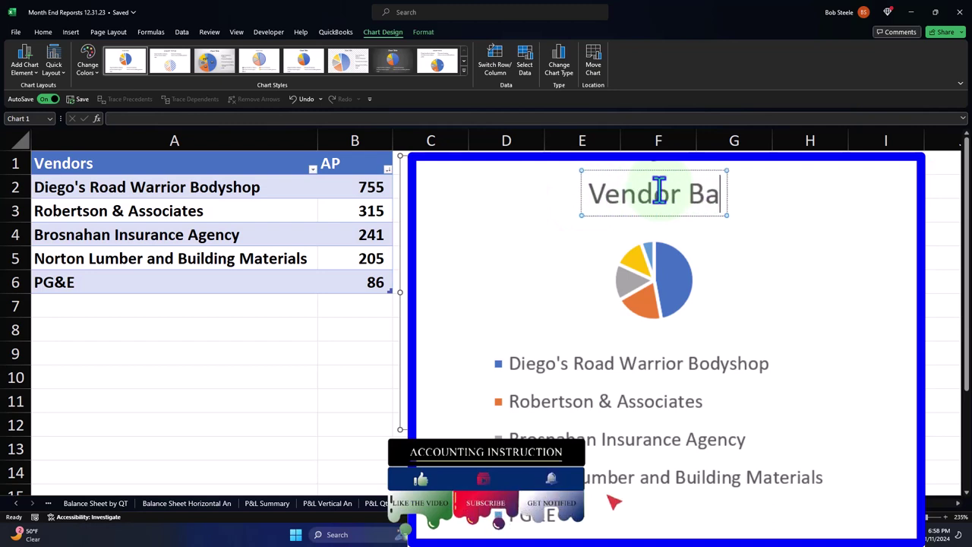
type("lances")
left_click(542, 228)
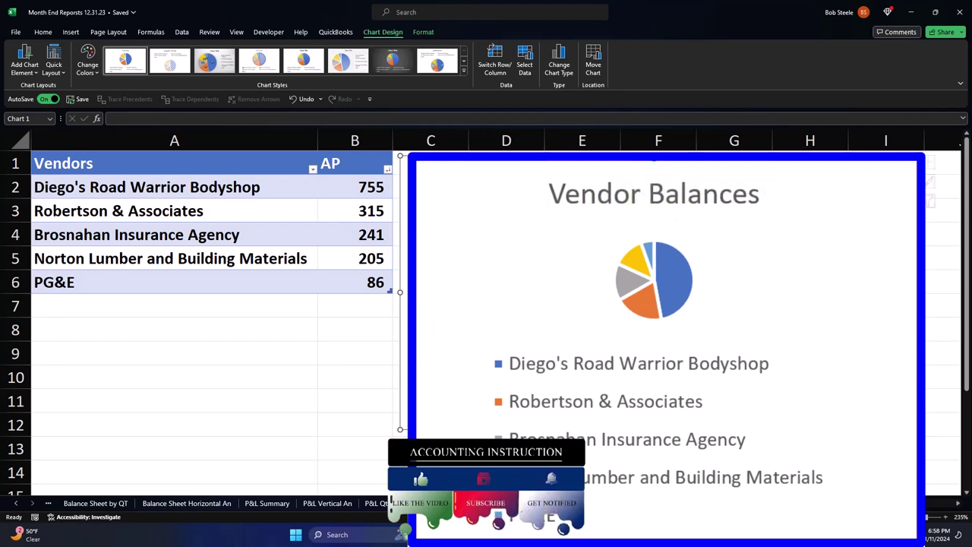
Remove the legend below the pie, narrow the chart to end at column H, and add the legend back on the Right side.
left_click(695, 355)
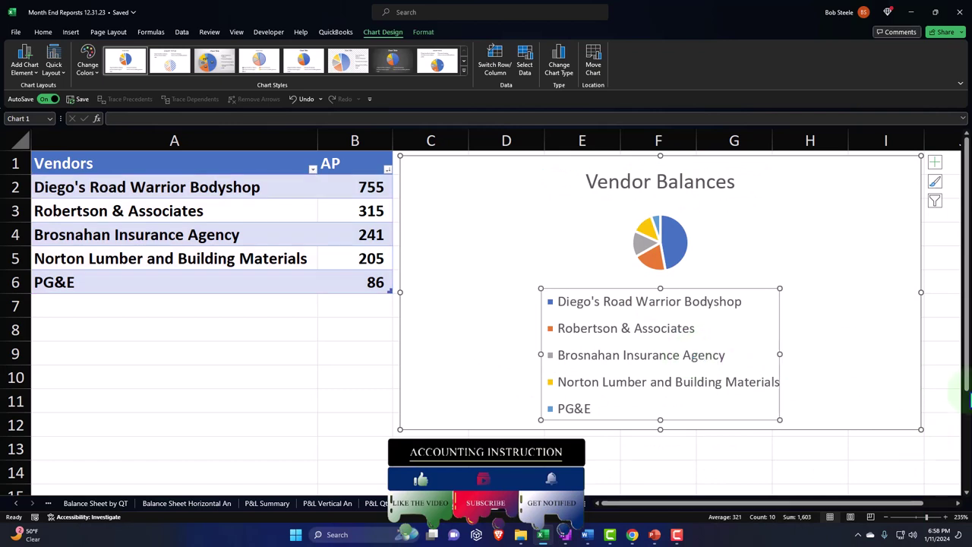
left_click_drag(920, 429, 852, 434)
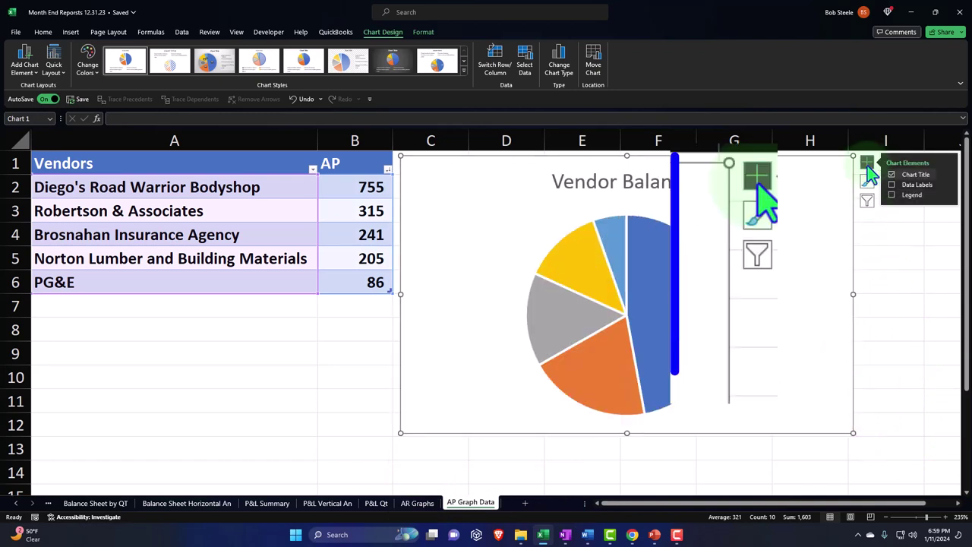
left_click(892, 194)
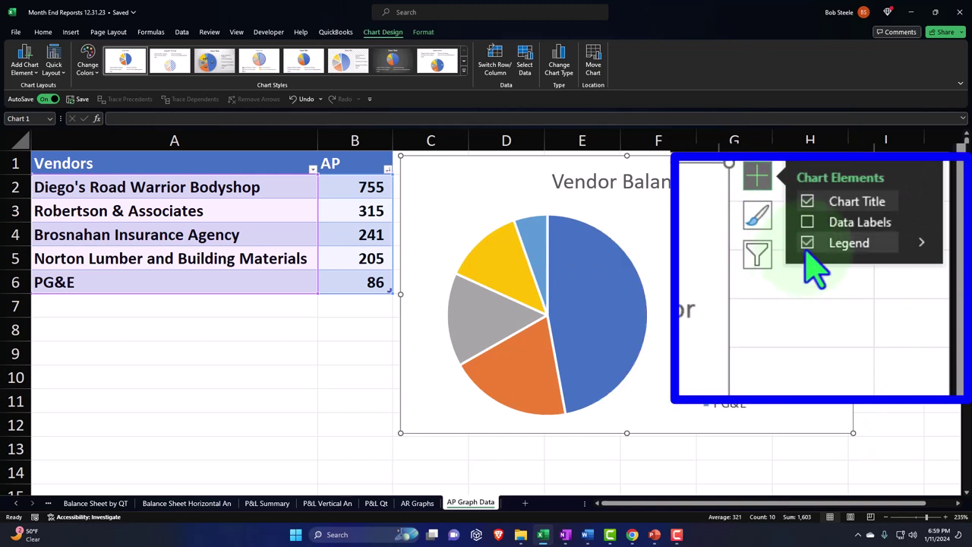
left_click(919, 243)
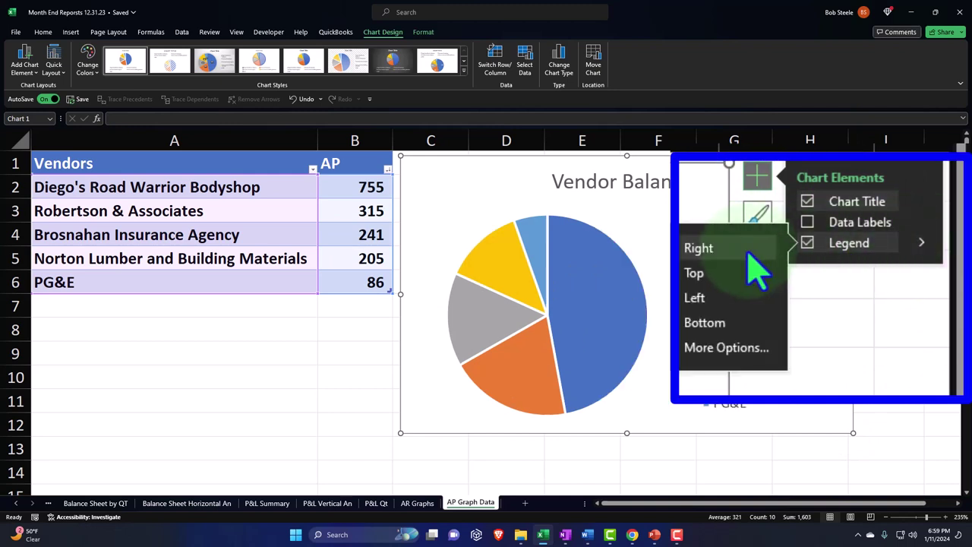
left_click(694, 273)
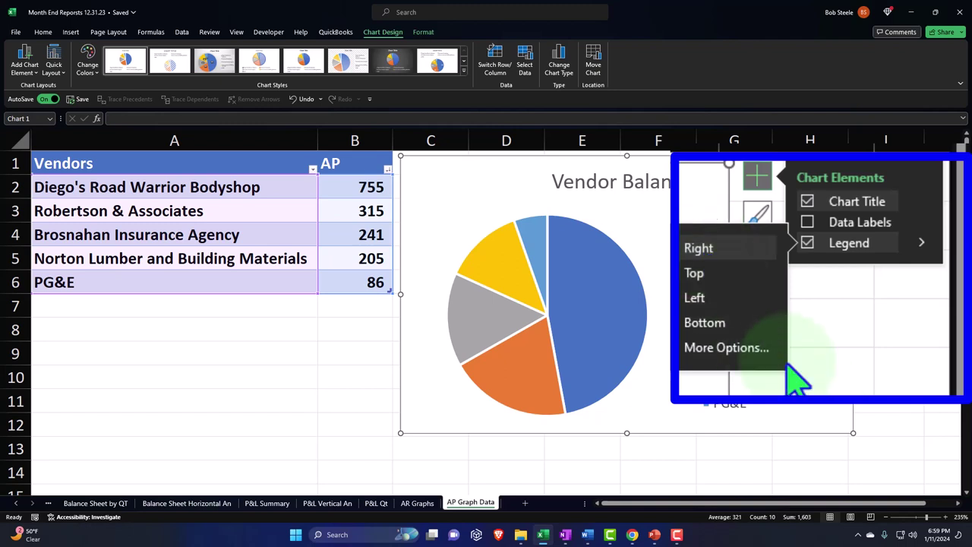
Add data labels to the pie slices and make the label text white.
left_click(806, 223)
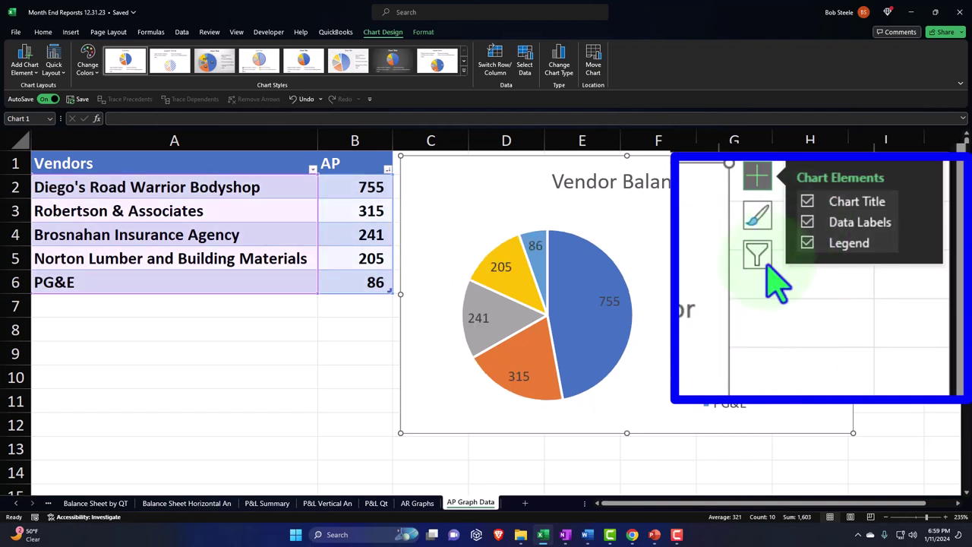
left_click(907, 293)
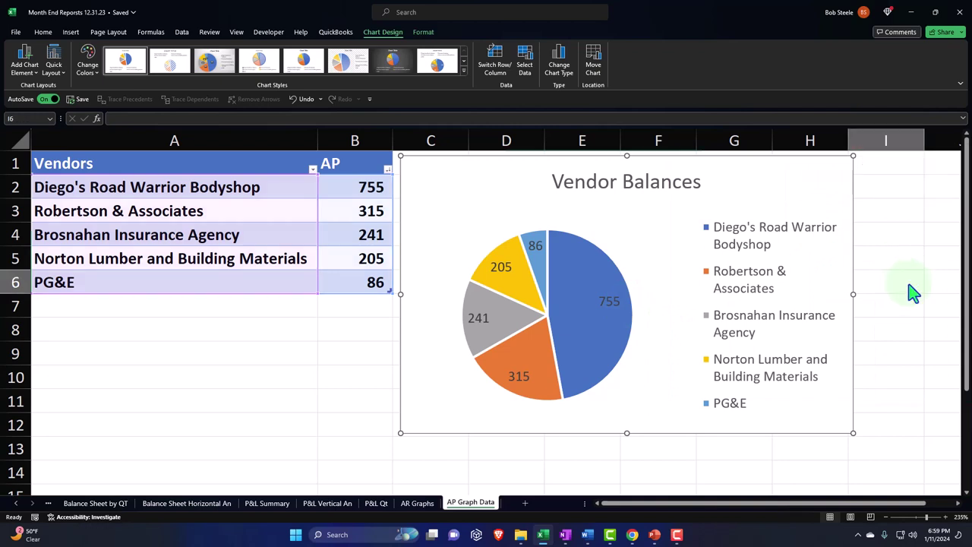
left_click(621, 302)
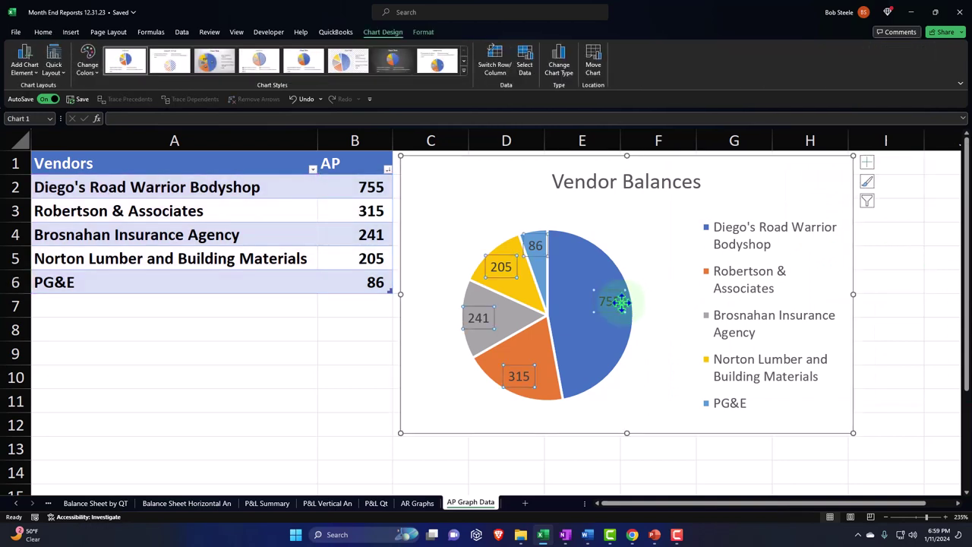
left_click(604, 303)
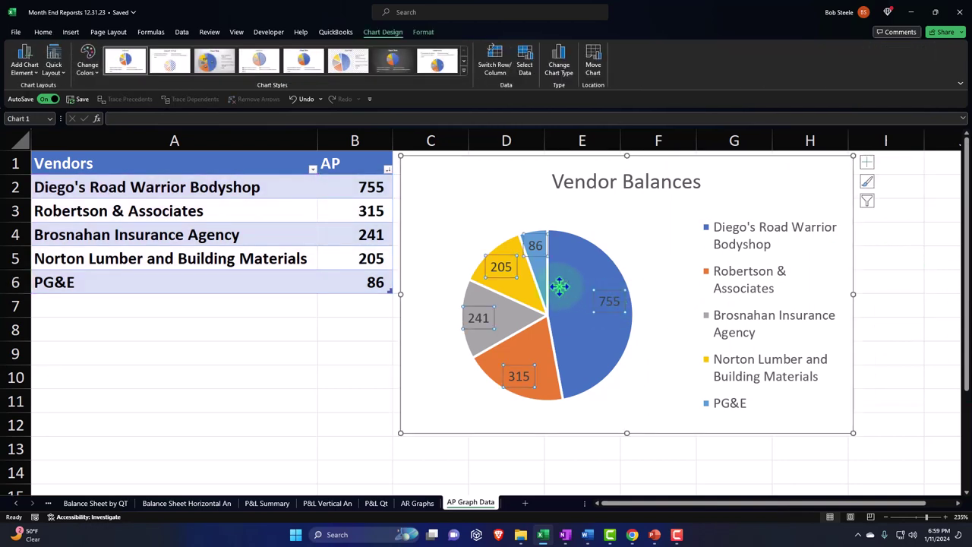
left_click(69, 33)
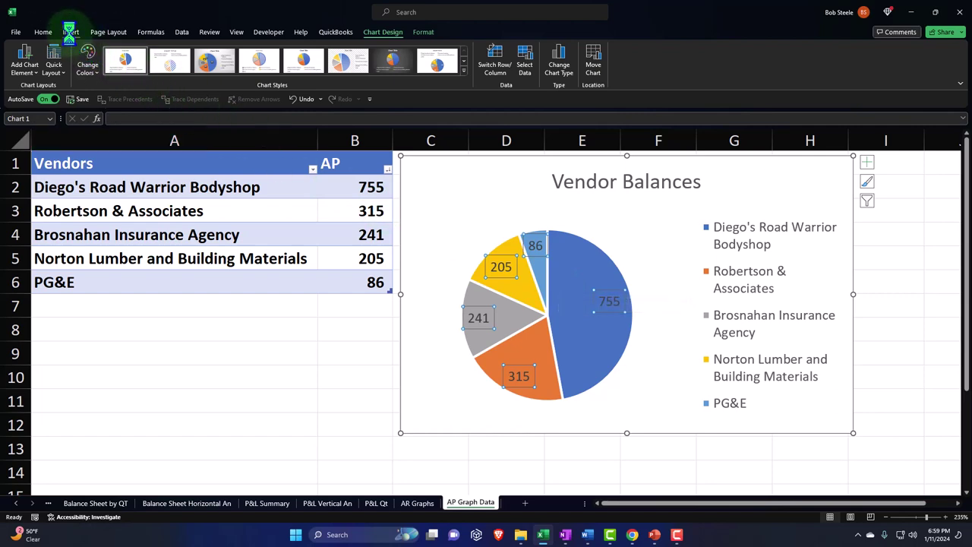
left_click(423, 32)
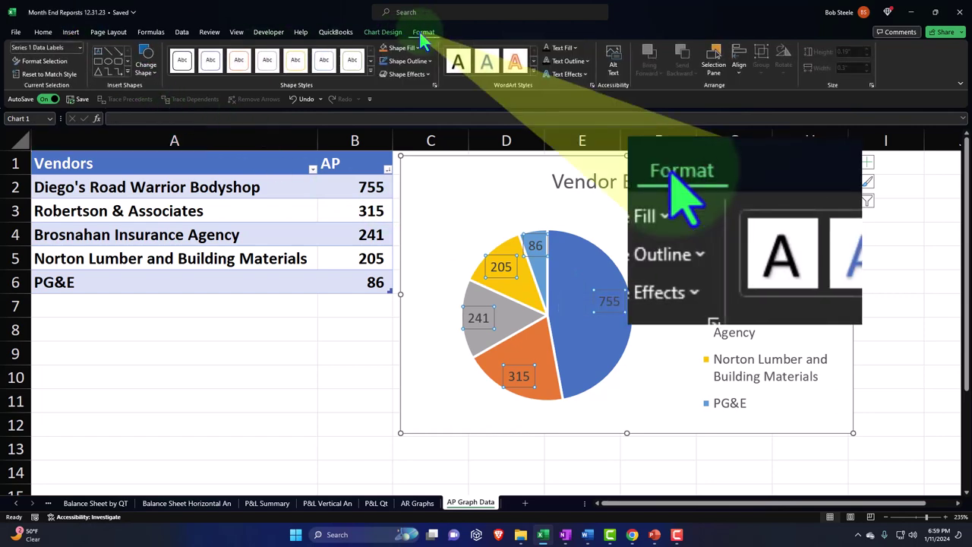
left_click(560, 47)
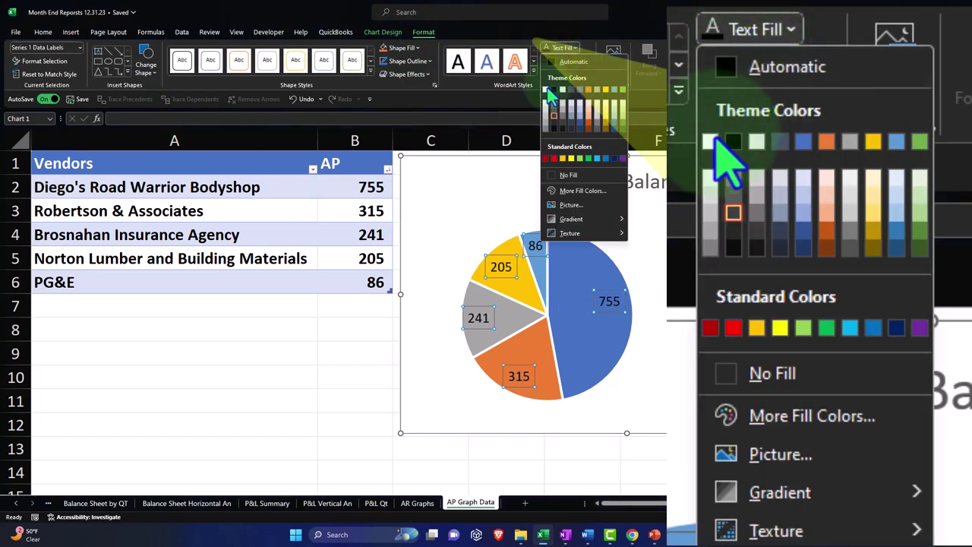
left_click(546, 91)
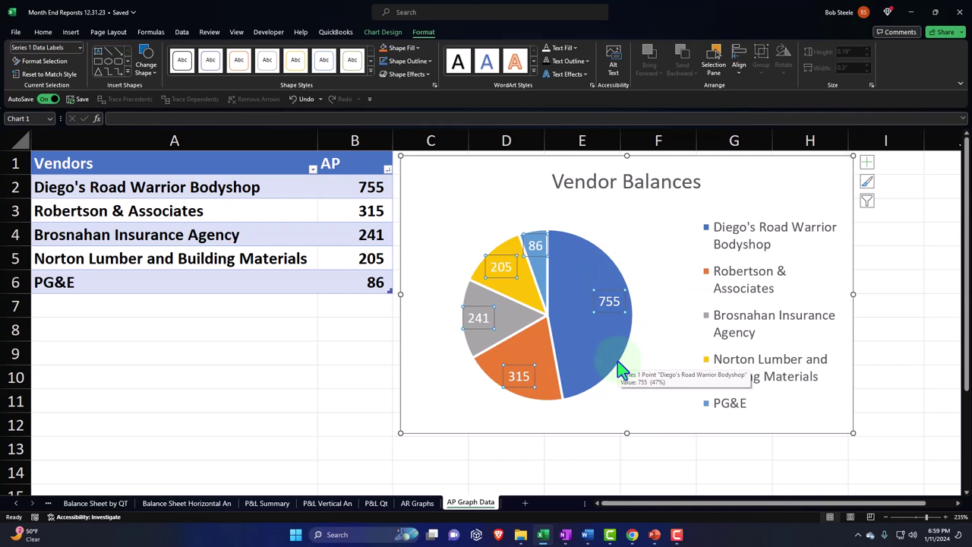
key("Escape")
key("Escape")
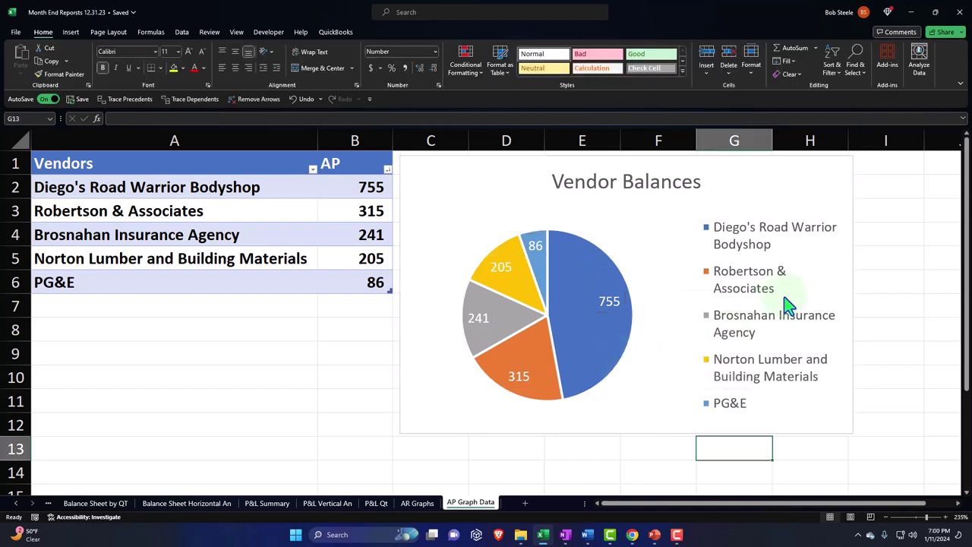
Set the pie chart's data labels to show Percentage instead of Value.
left_click(839, 188)
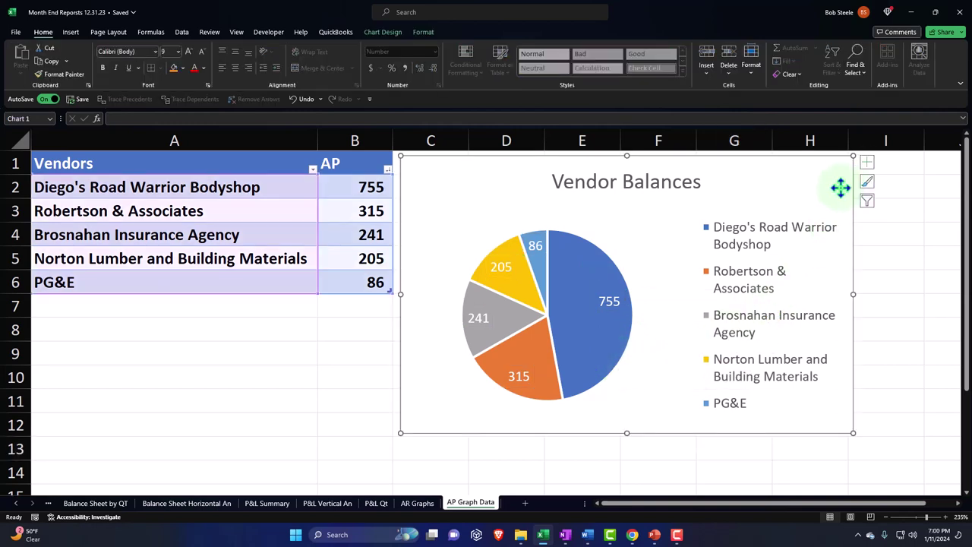
left_click(867, 163)
mouse_move(825, 220)
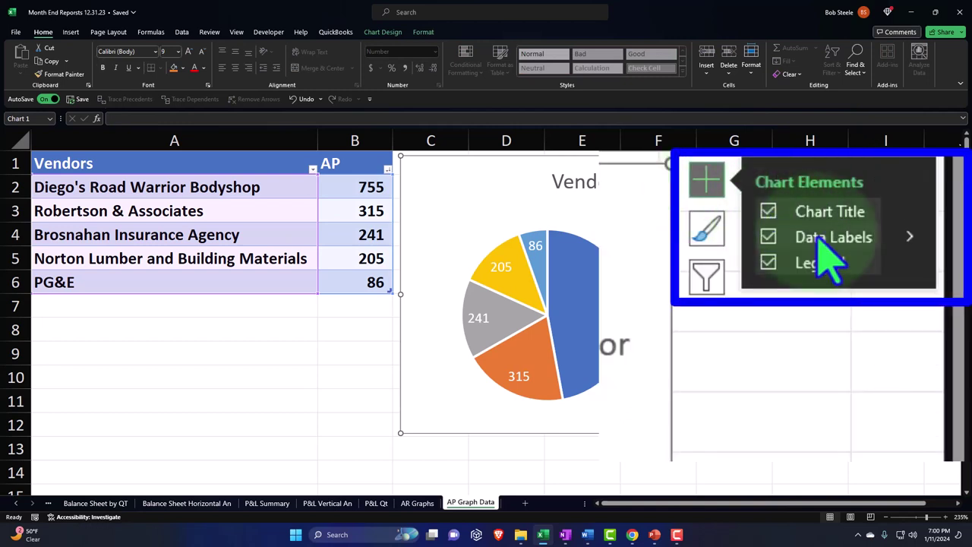
left_click(911, 239)
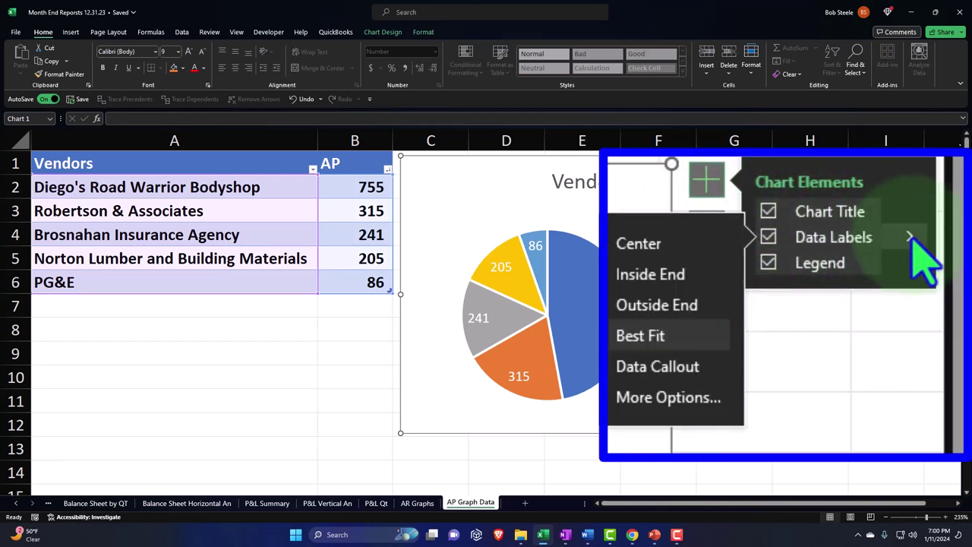
left_click(854, 253)
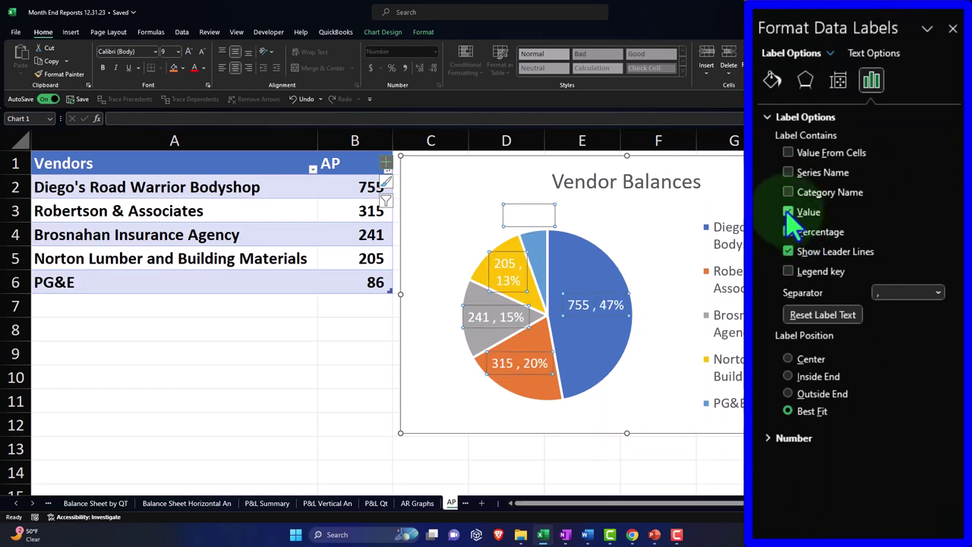
left_click(788, 212)
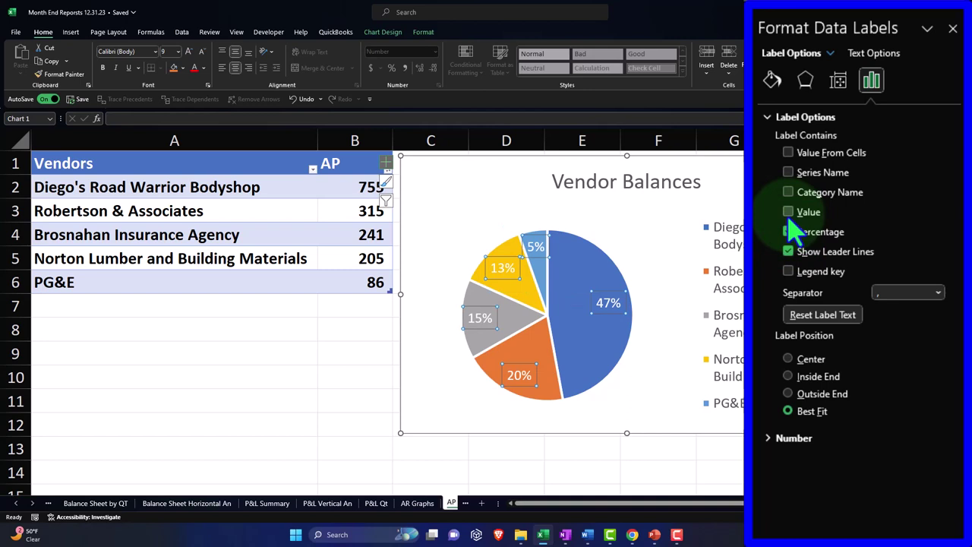
Finish formatting the data labels and move the Vendor Balances pie chart over to start at column D, leaving column C free.
left_click(953, 28)
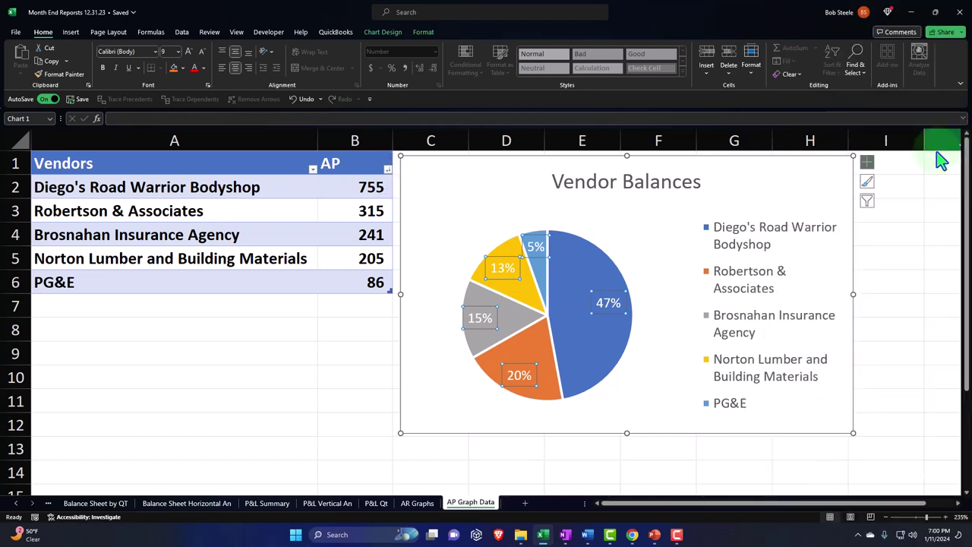
left_click(313, 331)
left_click_drag(434, 189, 514, 176)
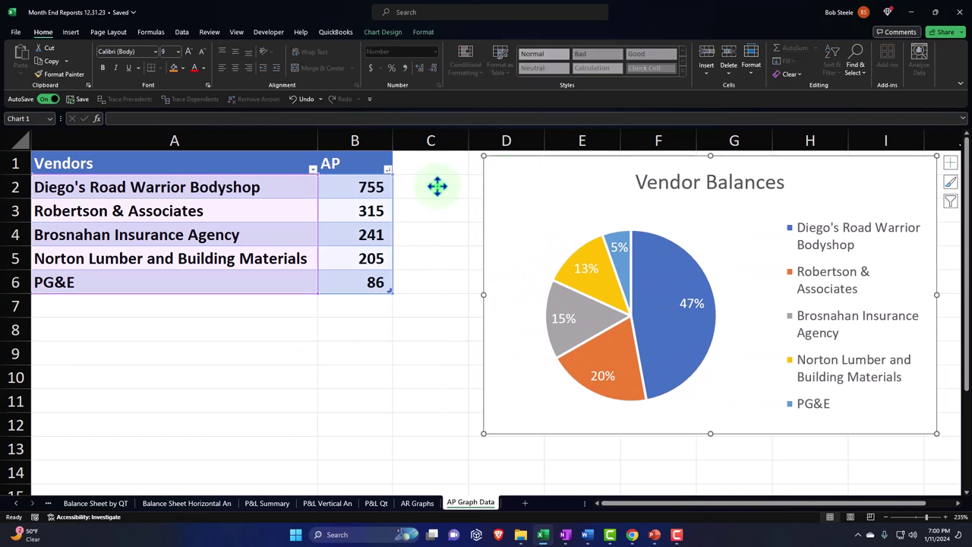
left_click(421, 167)
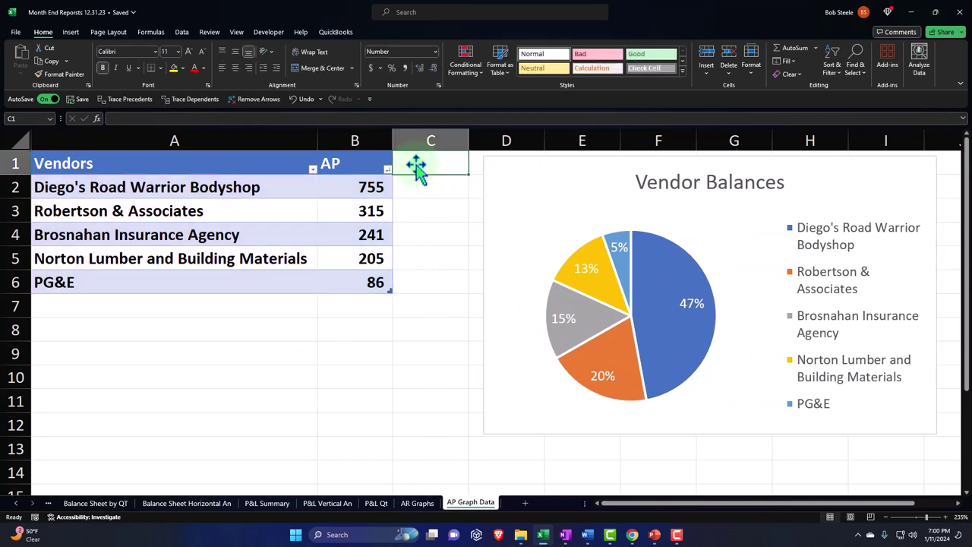
Add a total row to the vendor balances table.
left_click(157, 258)
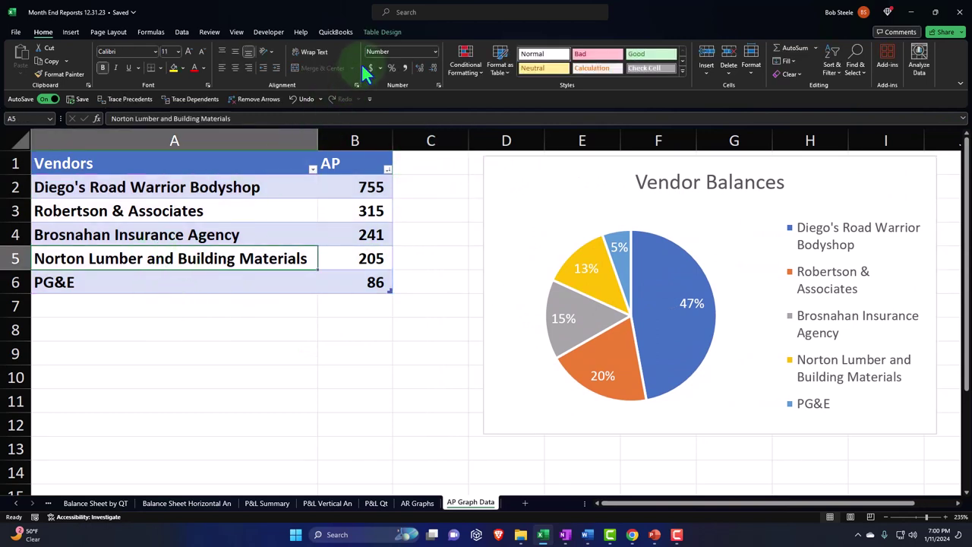
left_click(380, 35)
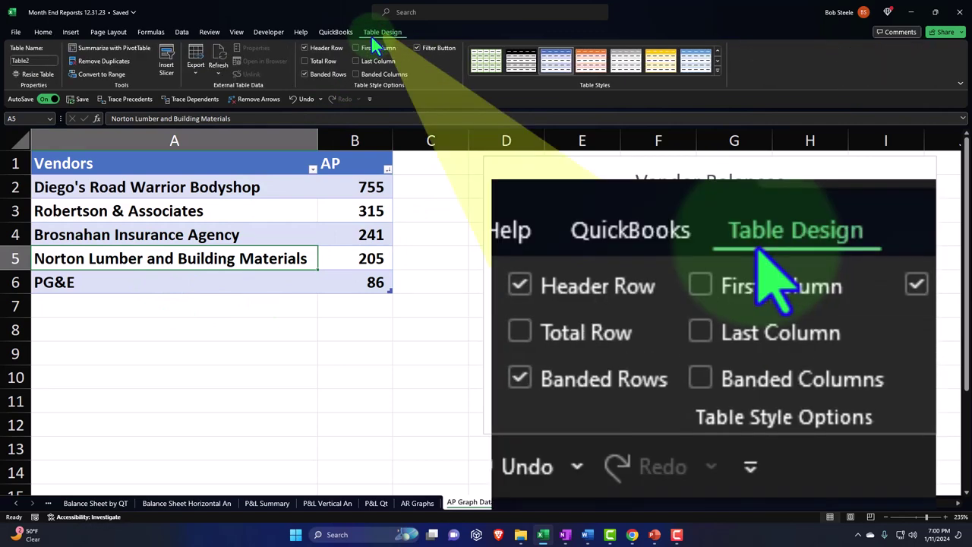
left_click(306, 61)
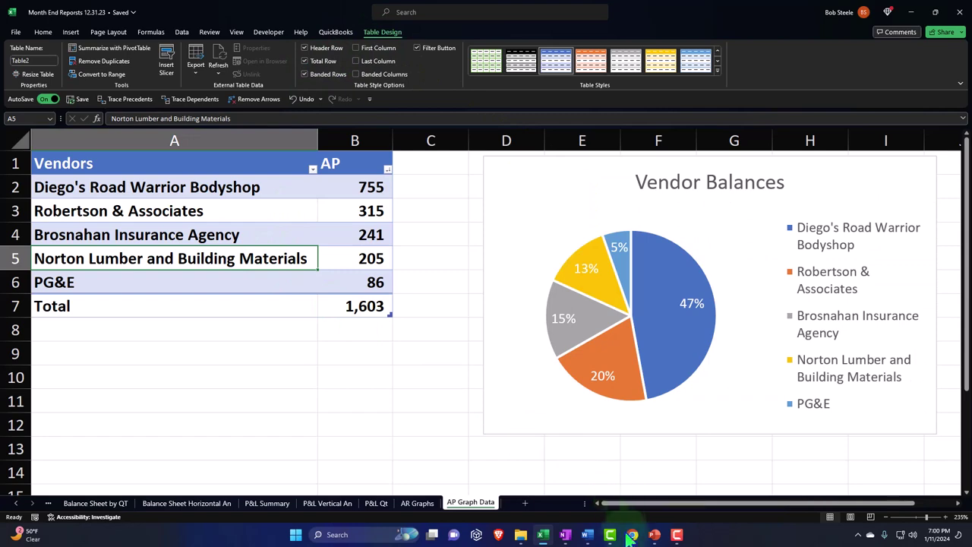
Switch to QuickBooks in Chrome to check the Vendor Balance Summary total against the table, and return to Excel.
mouse_move(632, 535)
left_click(610, 501)
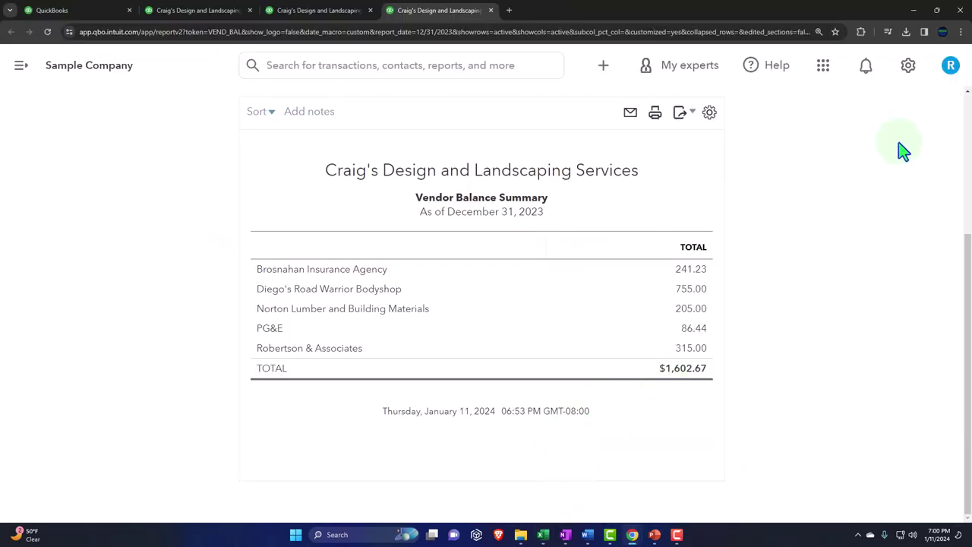
left_click(916, 10)
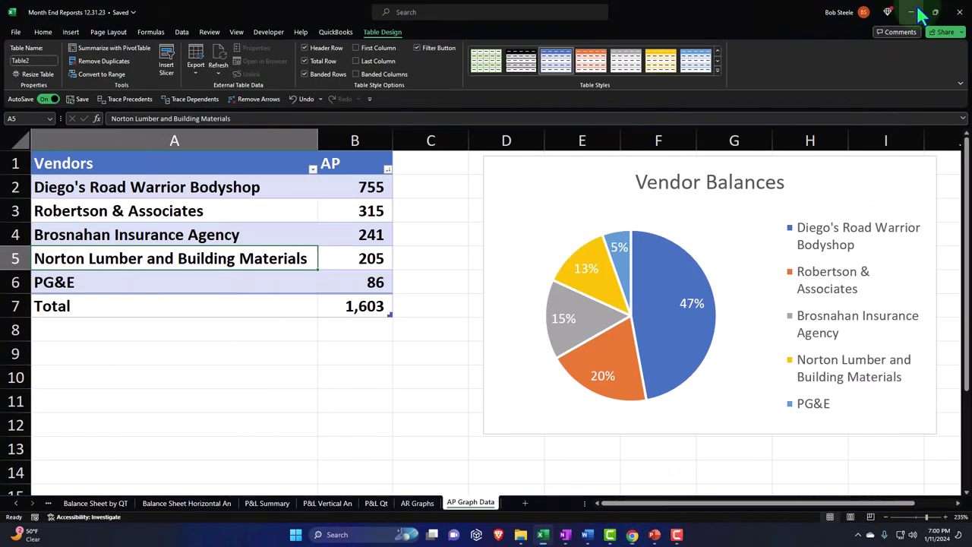
Add a third table column with the header % AP in cell C1.
left_click(431, 164)
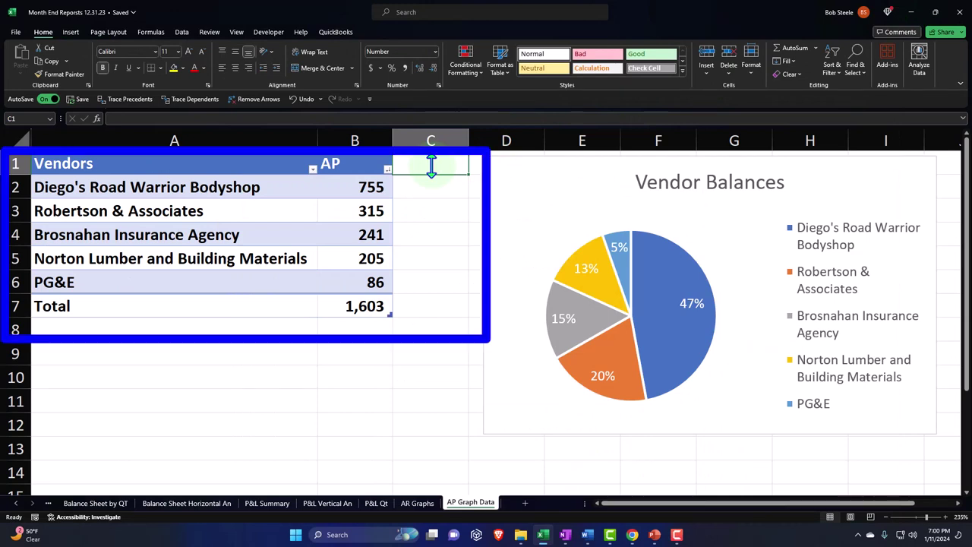
type("% AP")
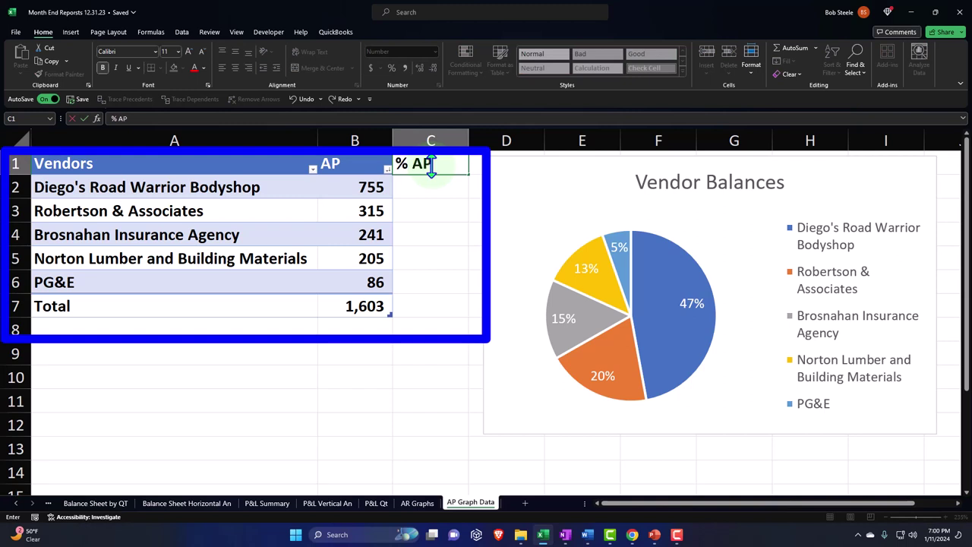
key("Return")
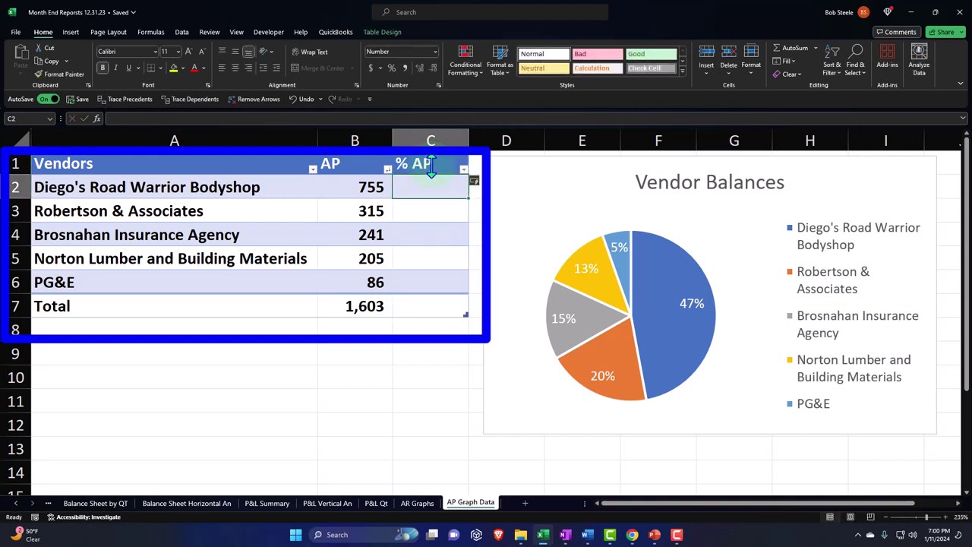
type("=")
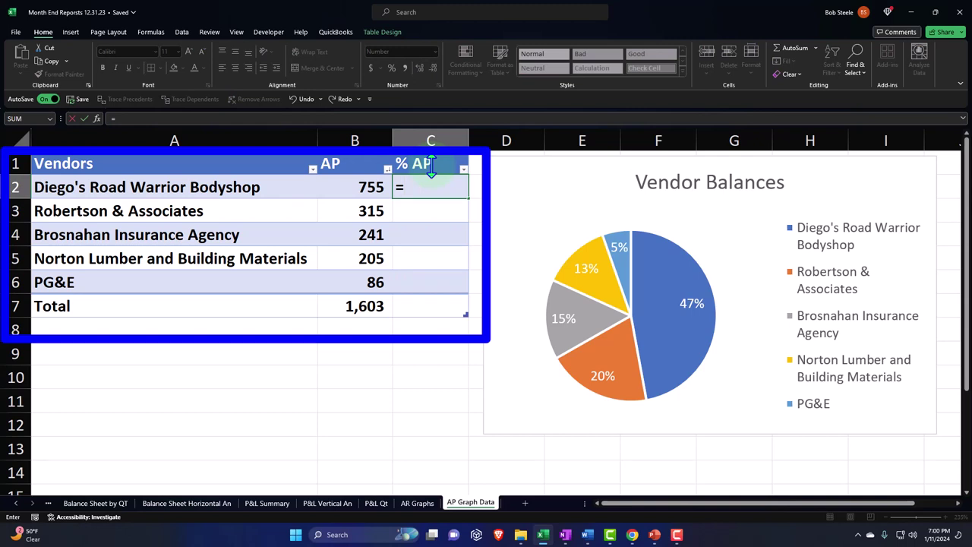
key("Left")
type("/")
key("Down")
key("Down")
key("Down")
key("Down")
key("Down")
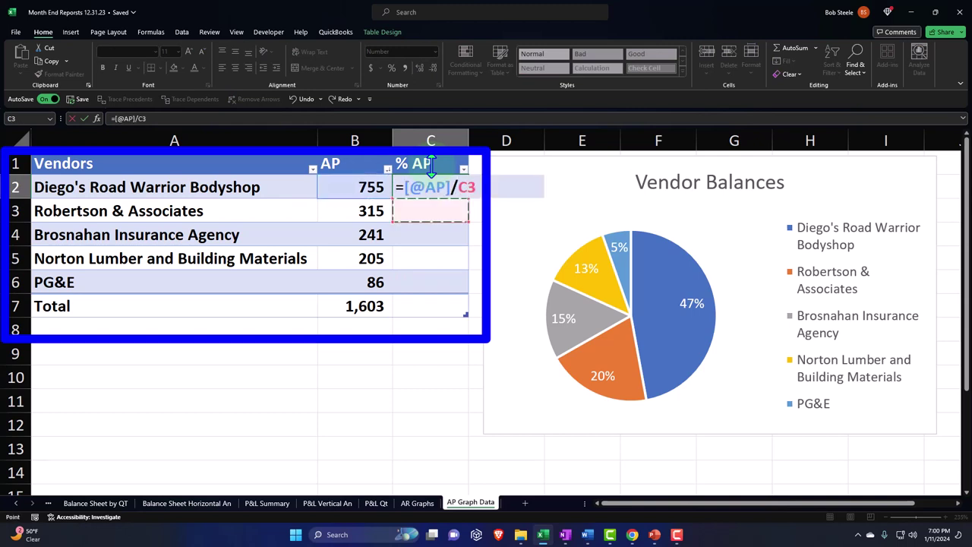
key("Left")
key("Return")
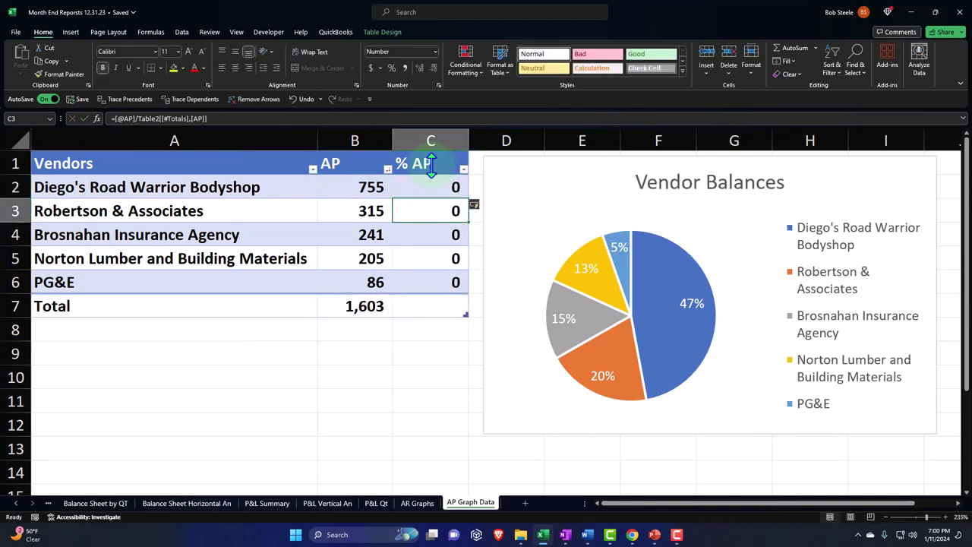
Format cells C2:C7 as percentages and set the % AP column's total row cell to Sum.
left_click_drag(448, 190, 451, 315)
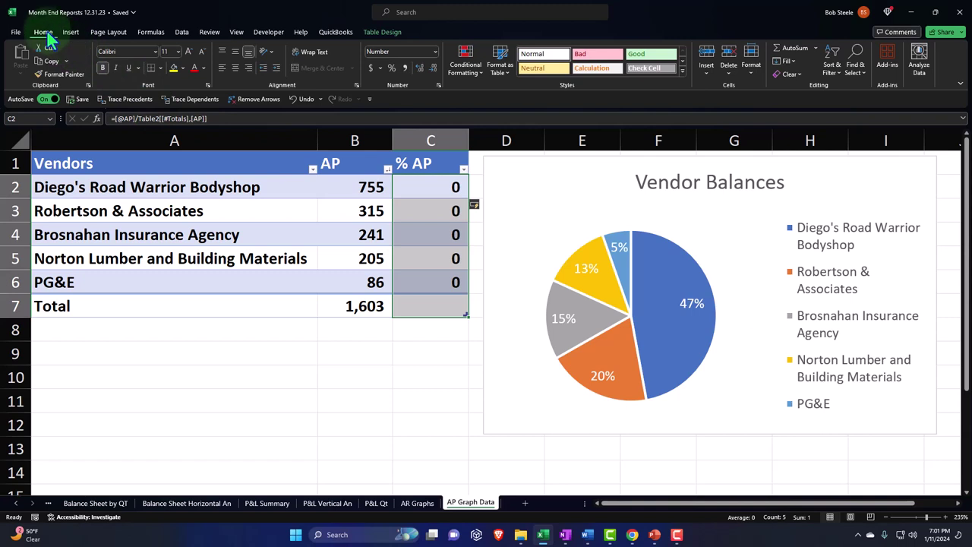
left_click(391, 67)
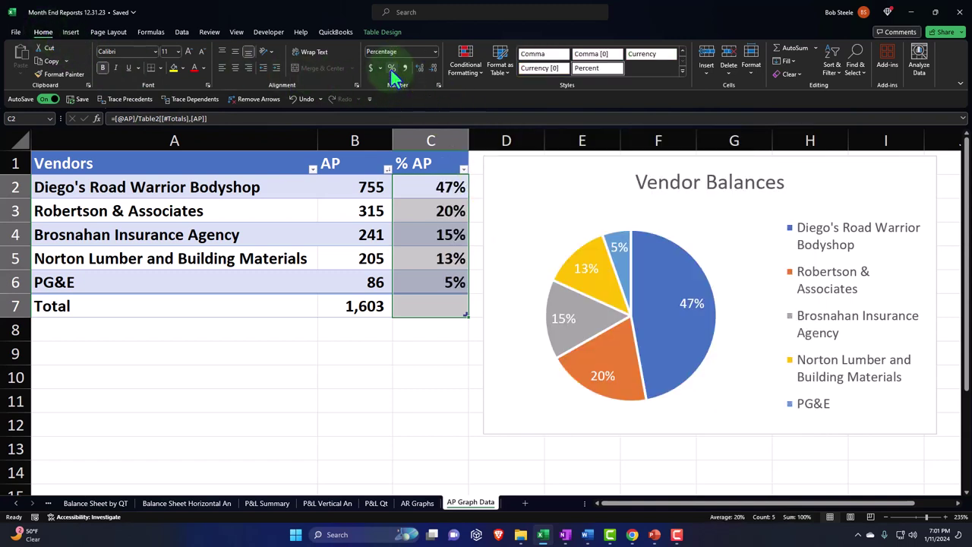
left_click(442, 307)
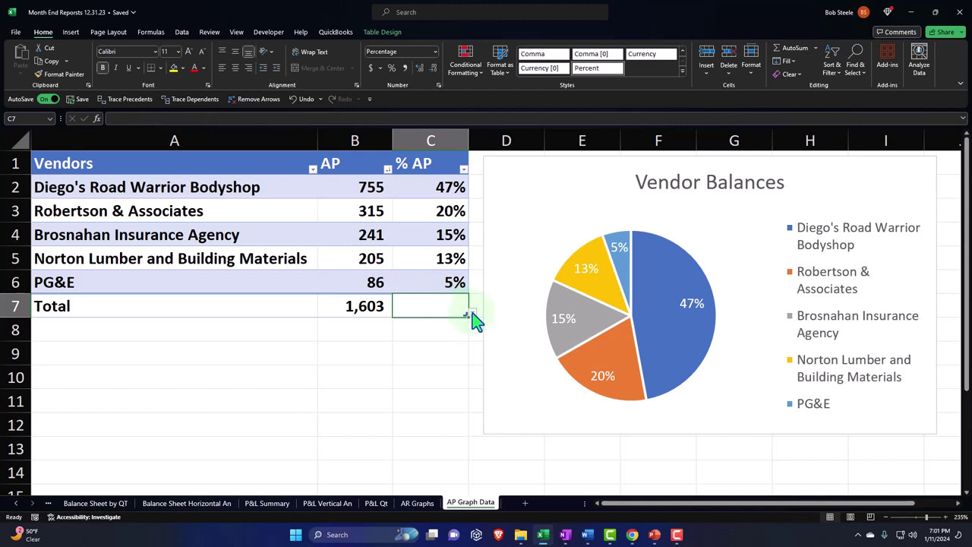
left_click(469, 314)
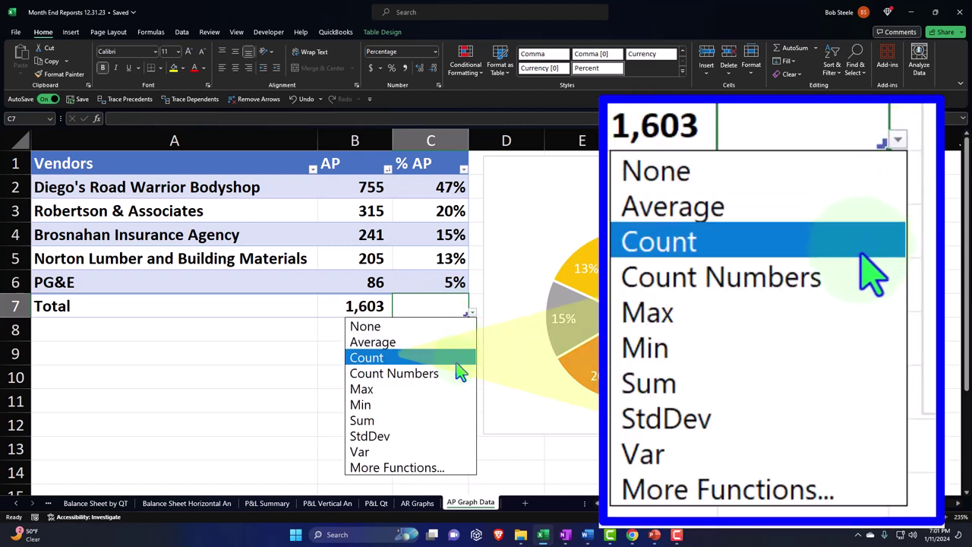
left_click(447, 420)
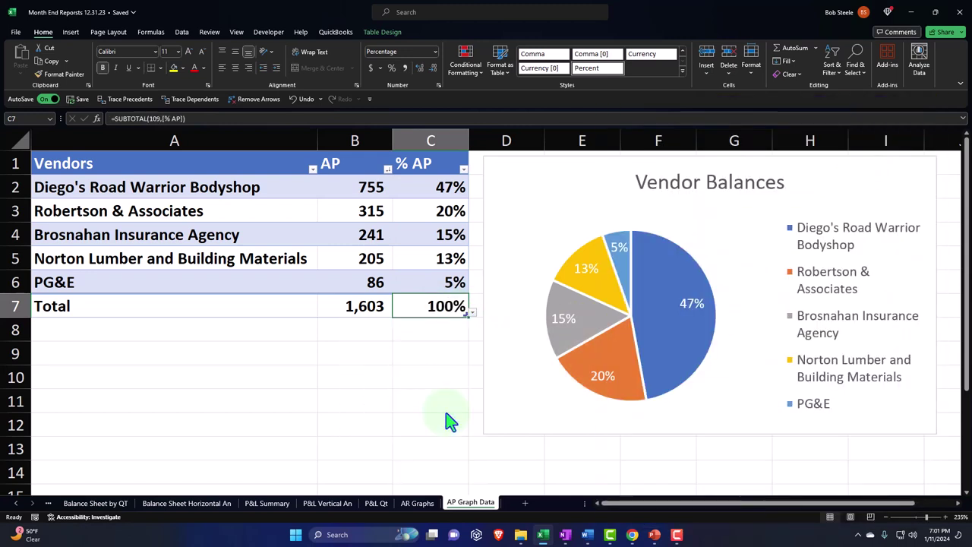
left_click(401, 397)
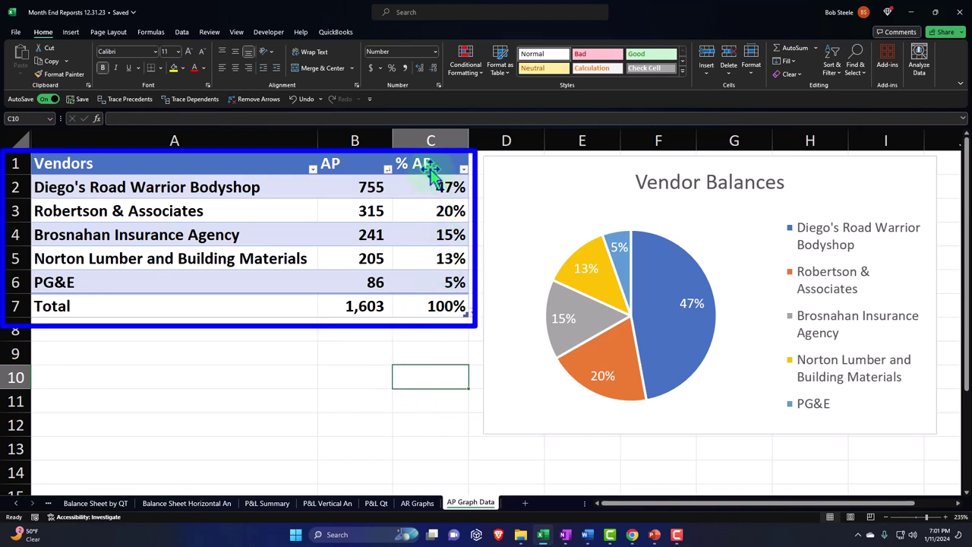
Try a 2-D pie chart of the Vendors and % AP columns with data labels, and delete that trial chart.
left_click_drag(431, 173, 429, 282)
left_click_drag(237, 168, 238, 281)
left_click_drag(416, 175, 427, 289, "ctrl")
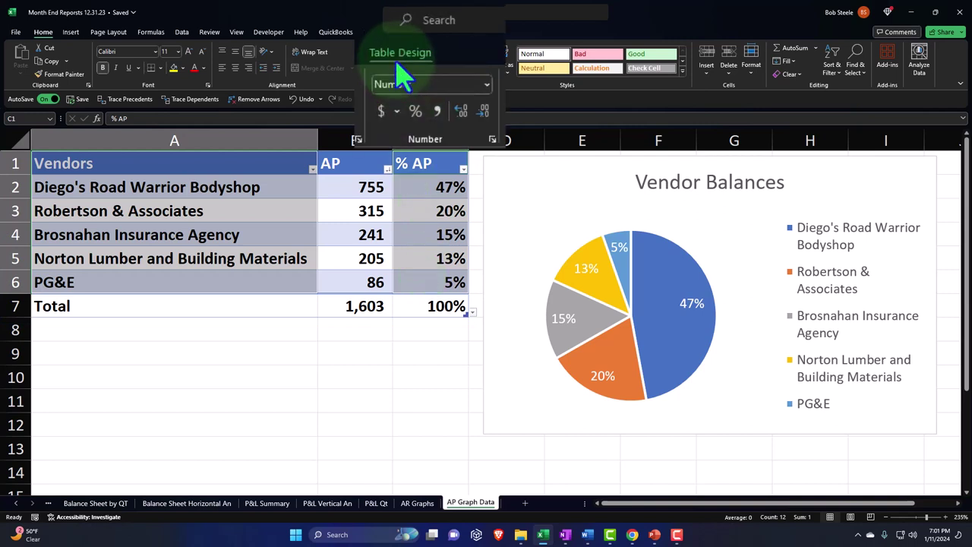
left_click(70, 32)
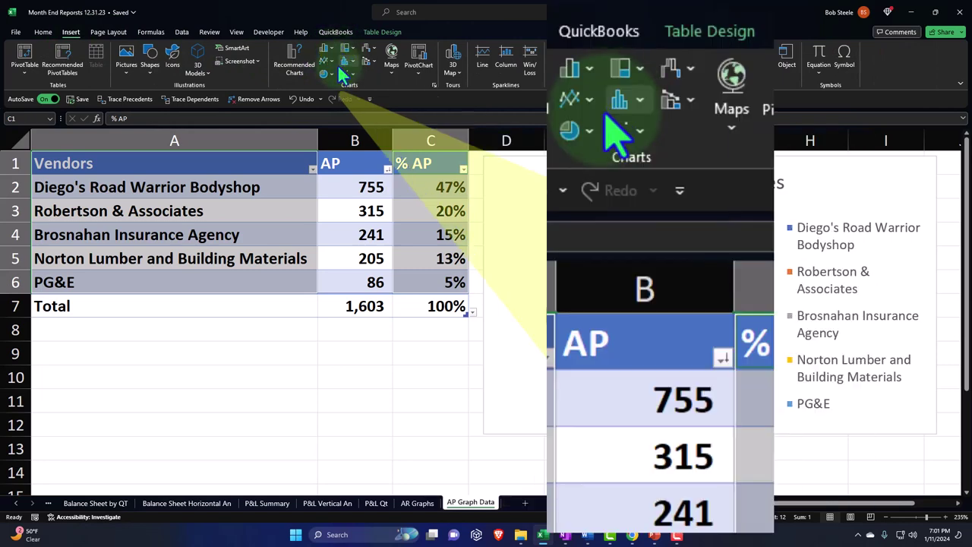
left_click(327, 73)
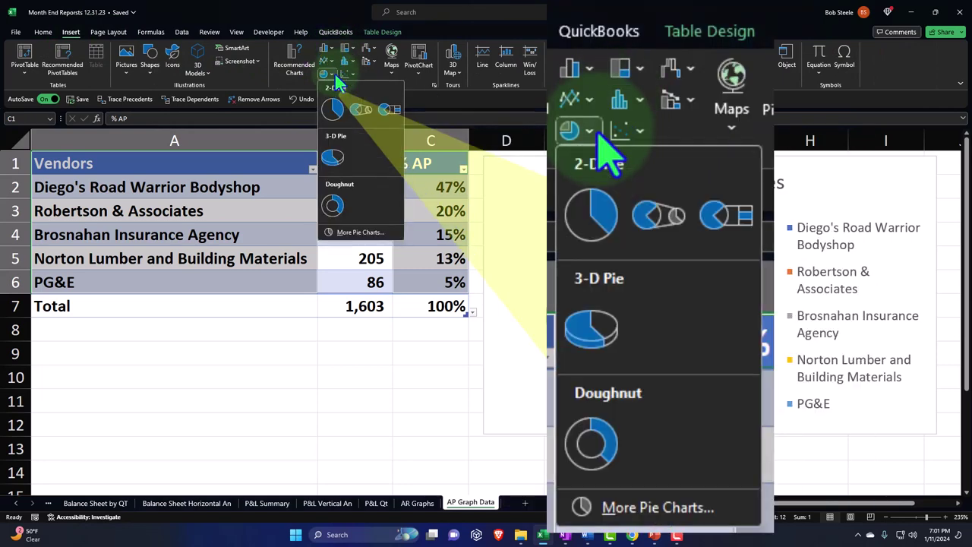
left_click(337, 109)
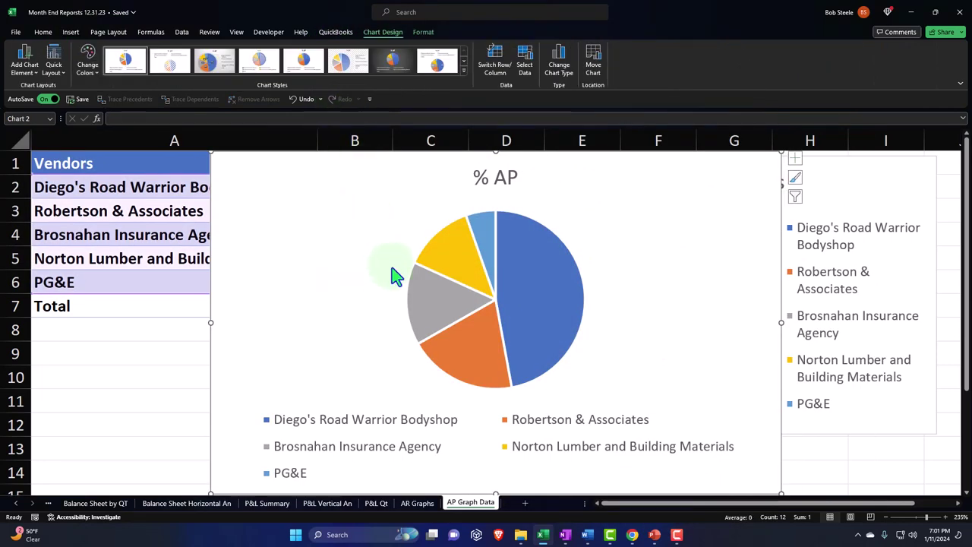
left_click(795, 158)
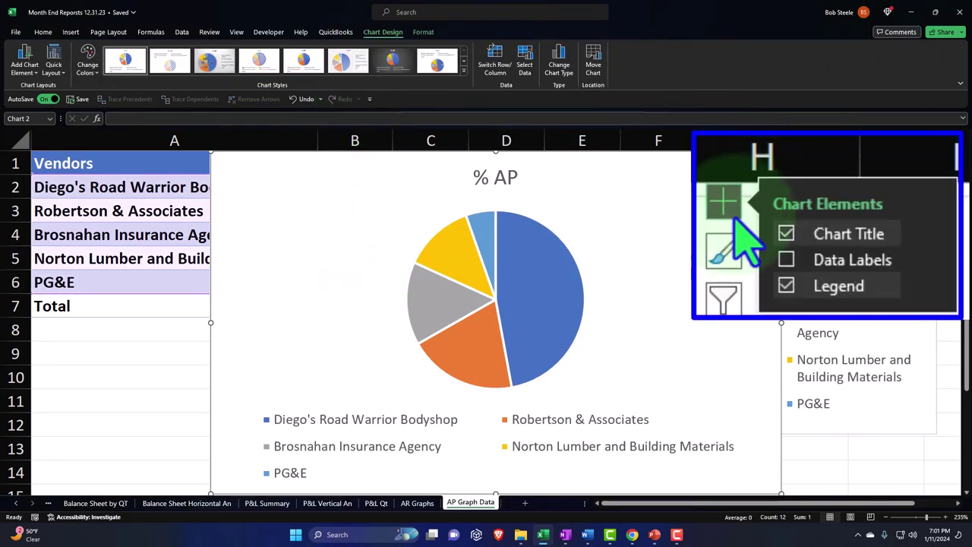
left_click(819, 181)
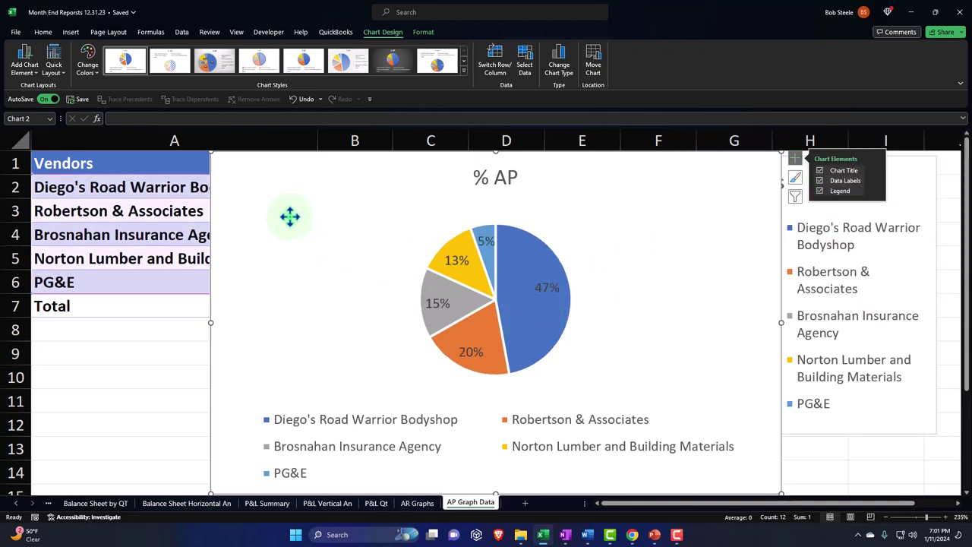
key("Delete")
Insert a 2-D clustered bar chart from the Vendors and AP columns in A1:B6, excluding the total row.
left_click(375, 189)
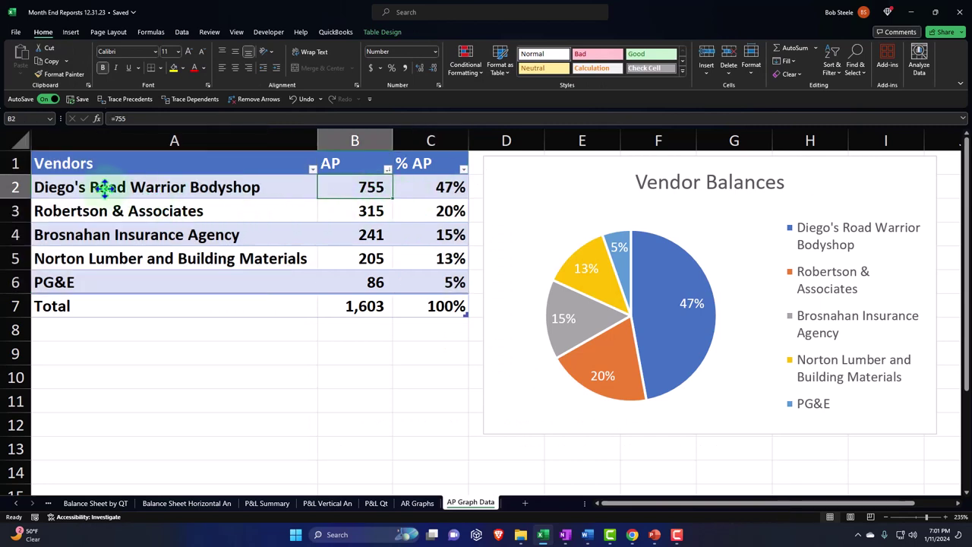
left_click_drag(100, 161, 339, 271)
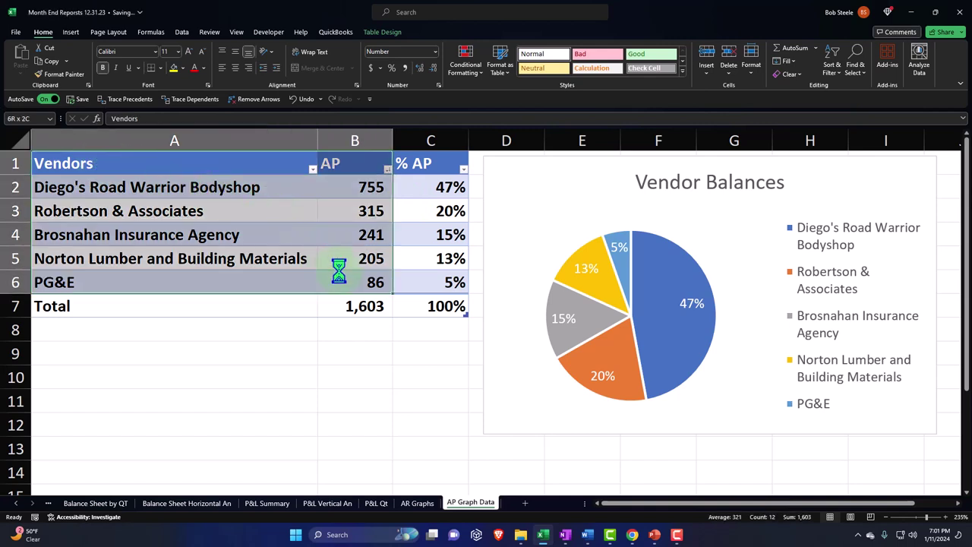
left_click(382, 32)
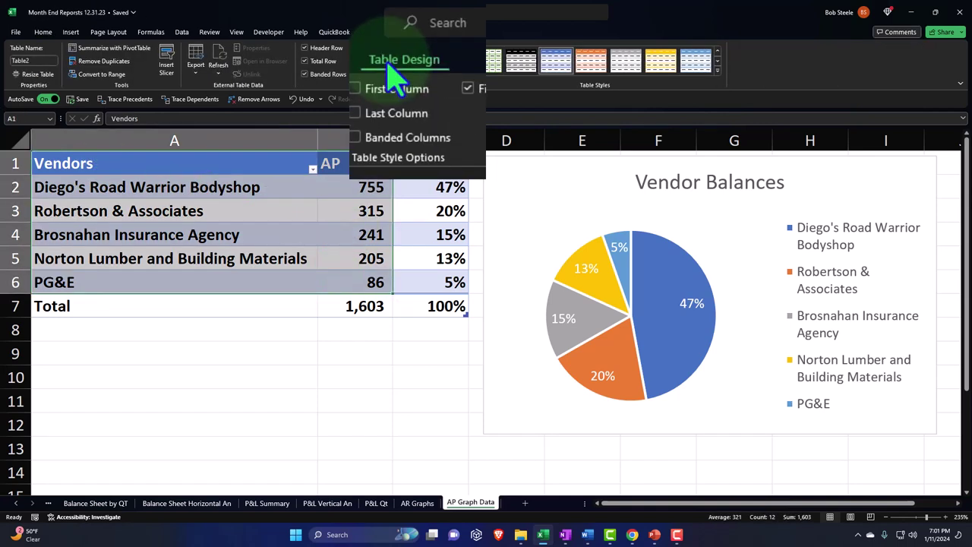
left_click(71, 32)
left_click(348, 61)
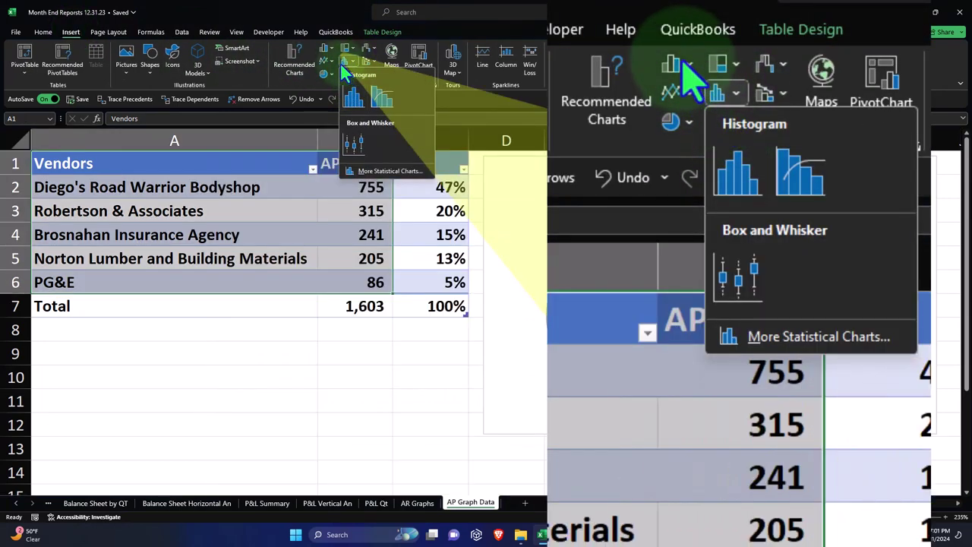
left_click(327, 48)
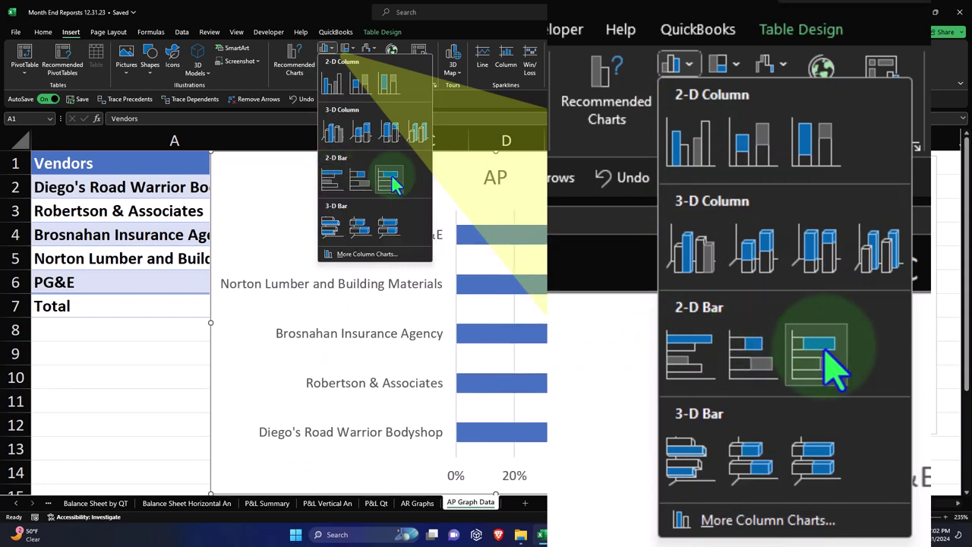
left_click(335, 187)
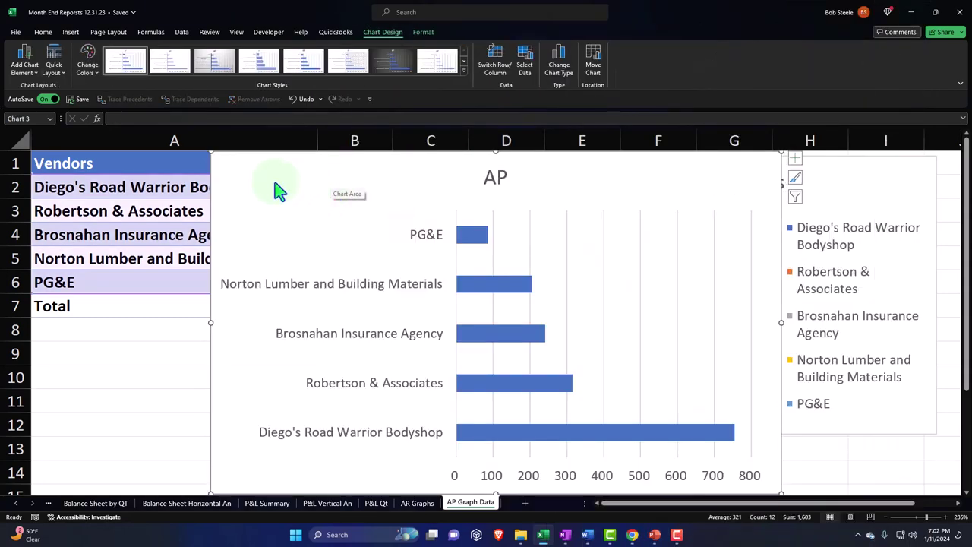
Move the AP bar chart below the pie chart, with its upper corner at about column D, row 13.
left_click_drag(275, 188, 298, 383)
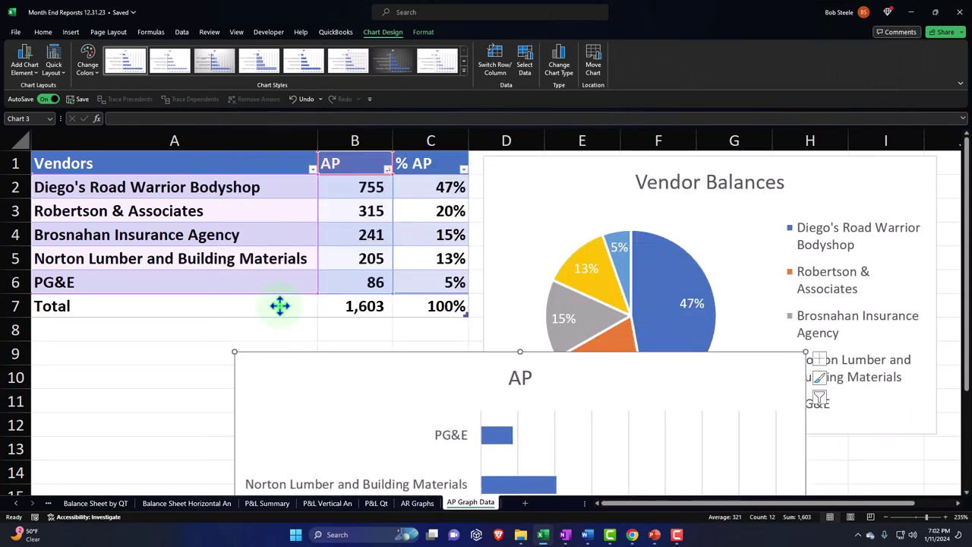
left_click(88, 67)
left_click(163, 191)
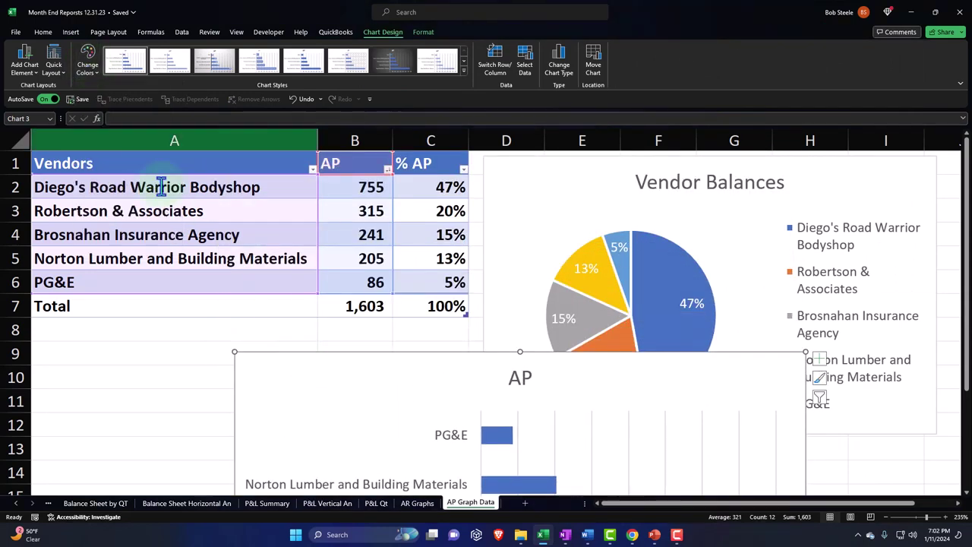
scroll(185, 310, "down", 3)
left_click_drag(296, 212, 544, 265)
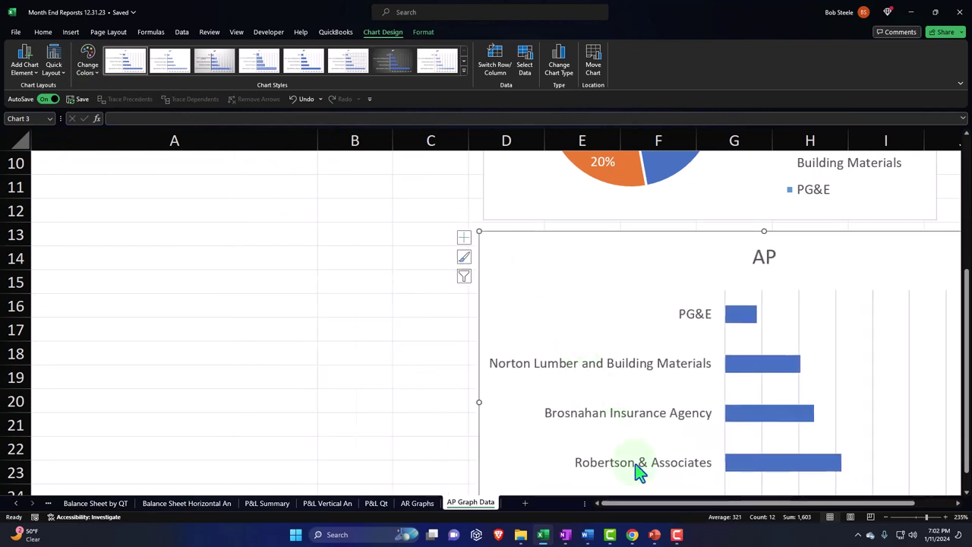
Add a new worksheet after AP Graph Data and name it AP Graphs.
left_click_drag(651, 506, 832, 417)
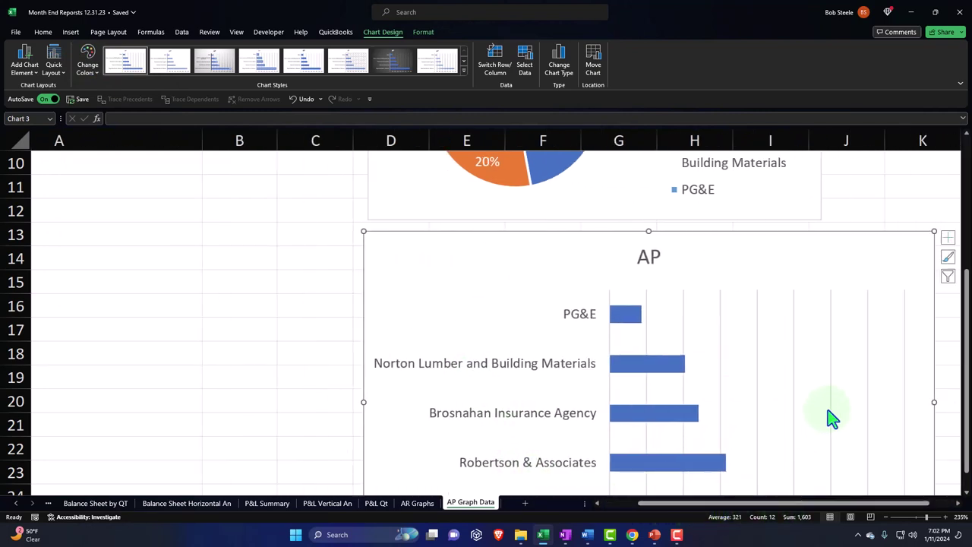
scroll(612, 414, "up", 3)
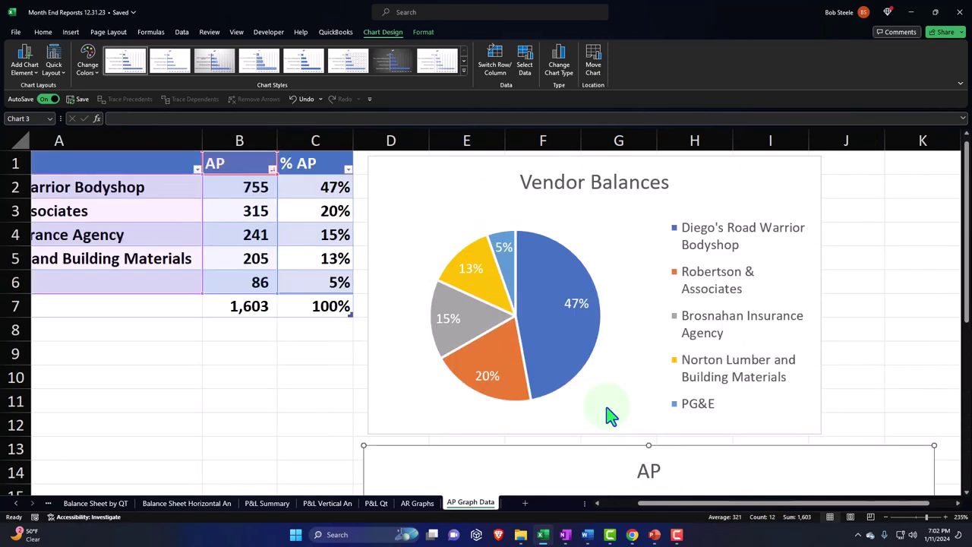
left_click(184, 348)
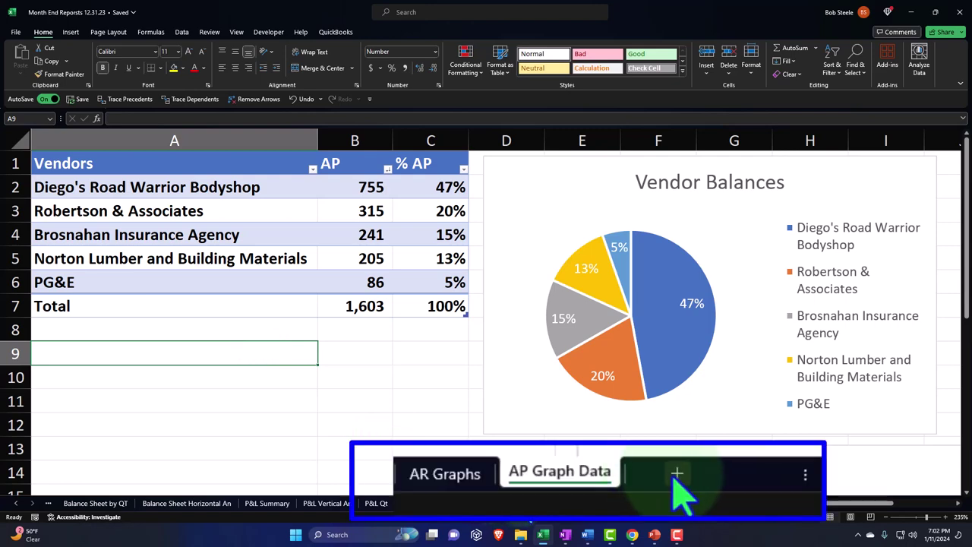
left_click(678, 477)
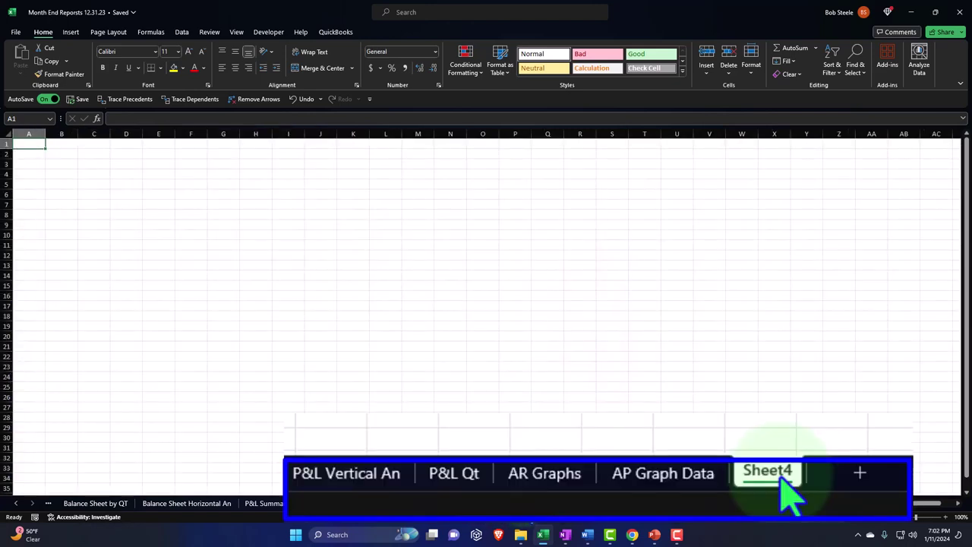
double_click(767, 471)
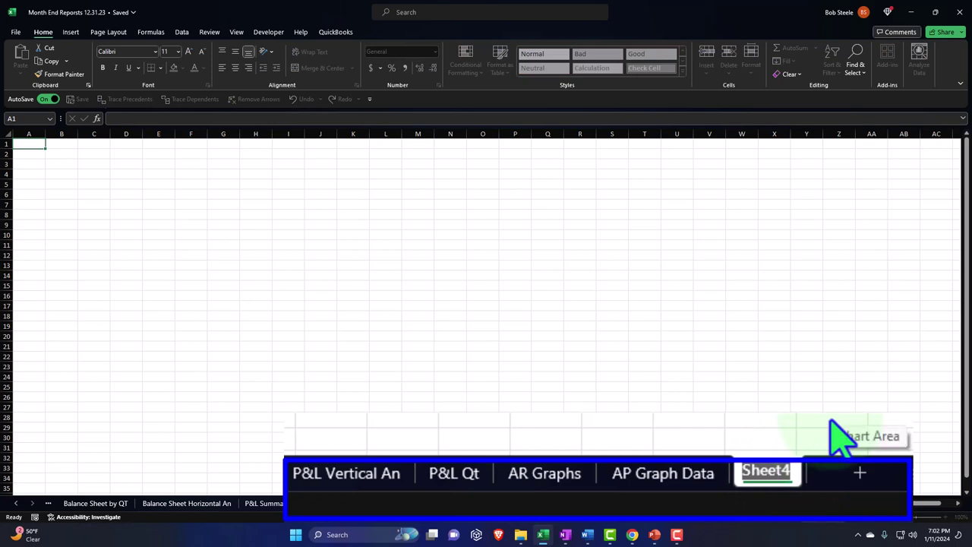
type("AP Graph")
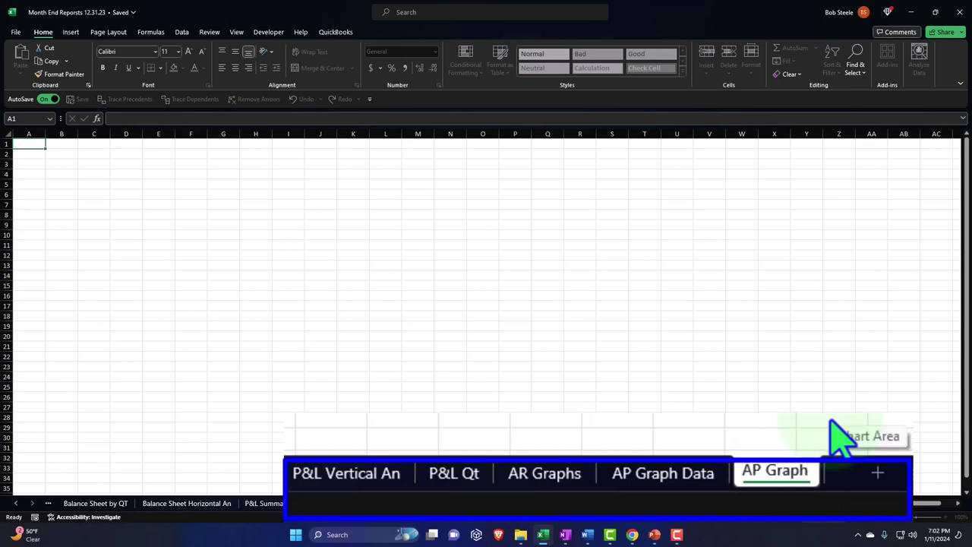
type("s")
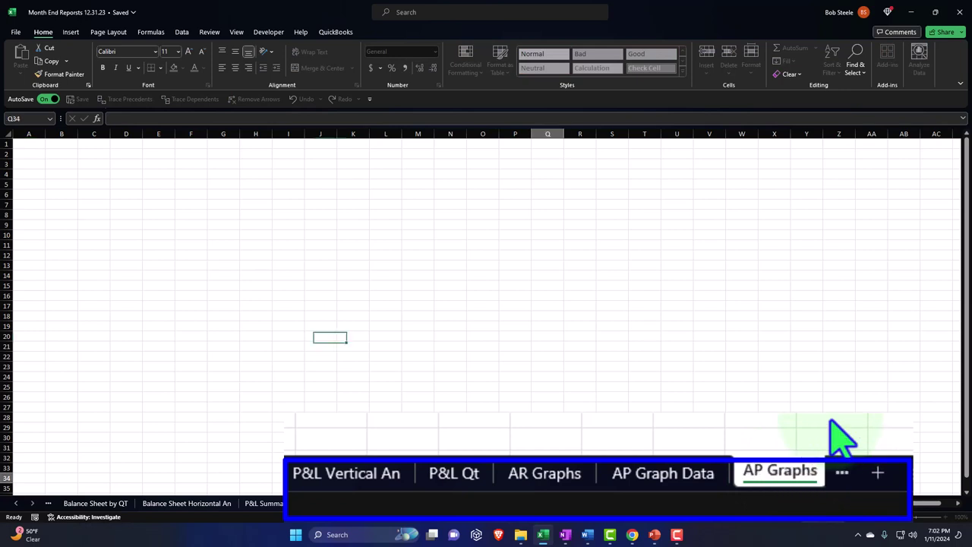
key("Return")
Try cutting the Vendor Balances pie chart for the AP Graphs sheet, and undo the cut on AP Graph Data.
left_click(474, 503)
right_click(506, 193)
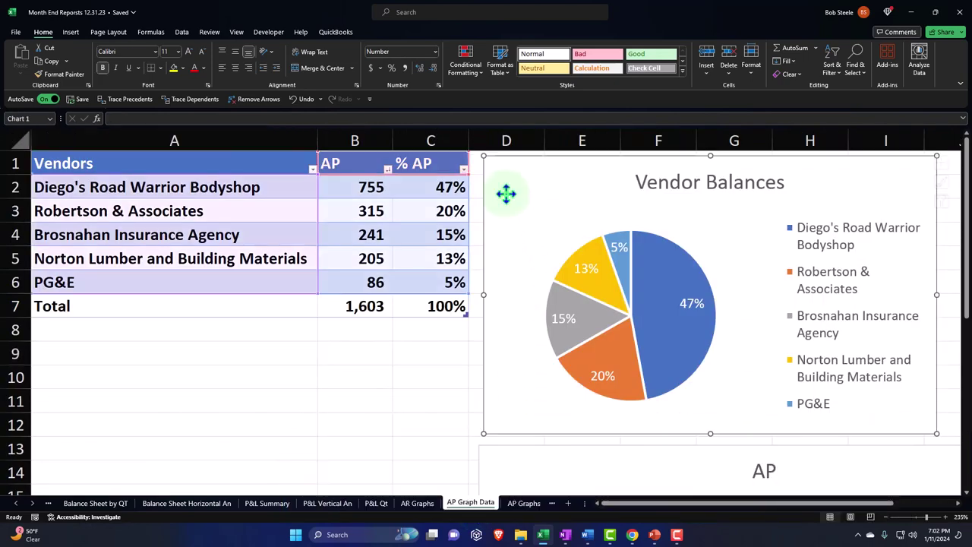
left_click(522, 107)
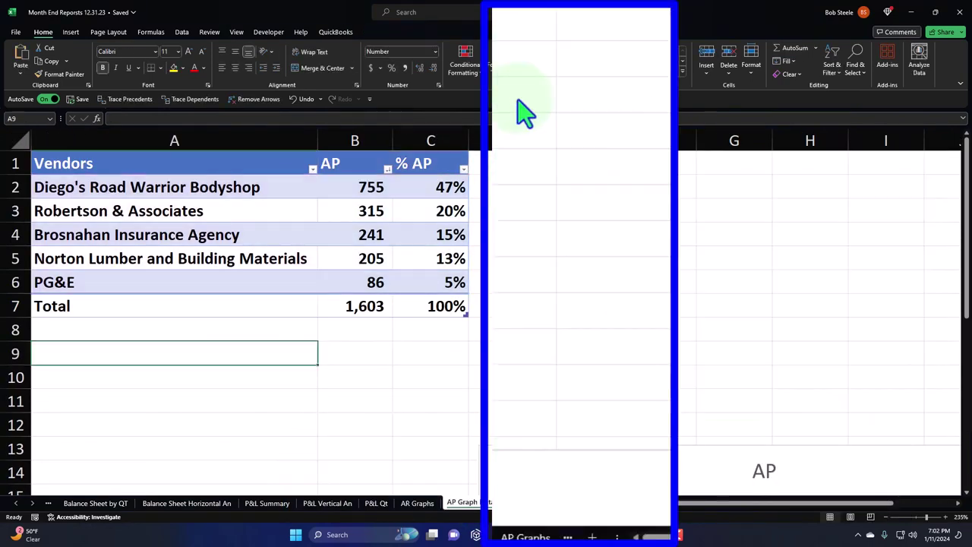
left_click(523, 504)
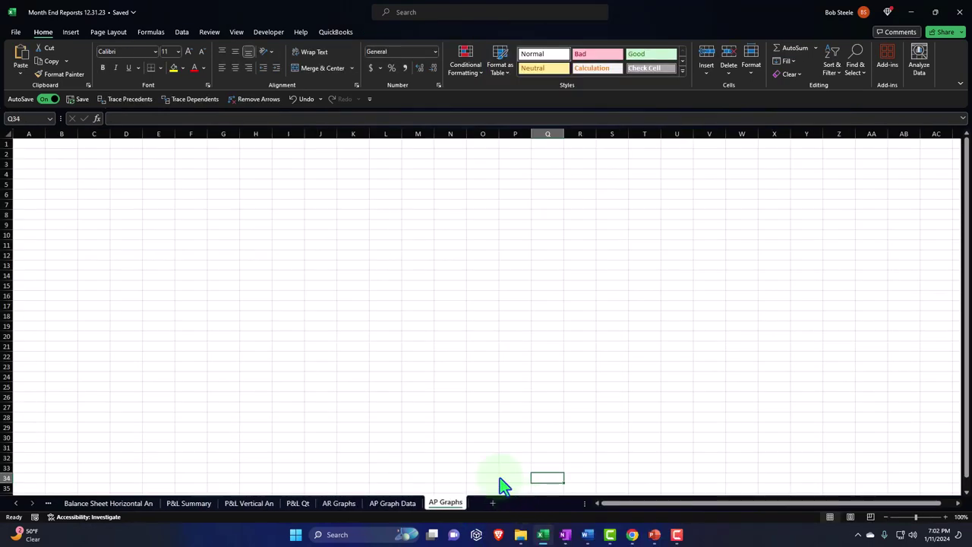
right_click(34, 147)
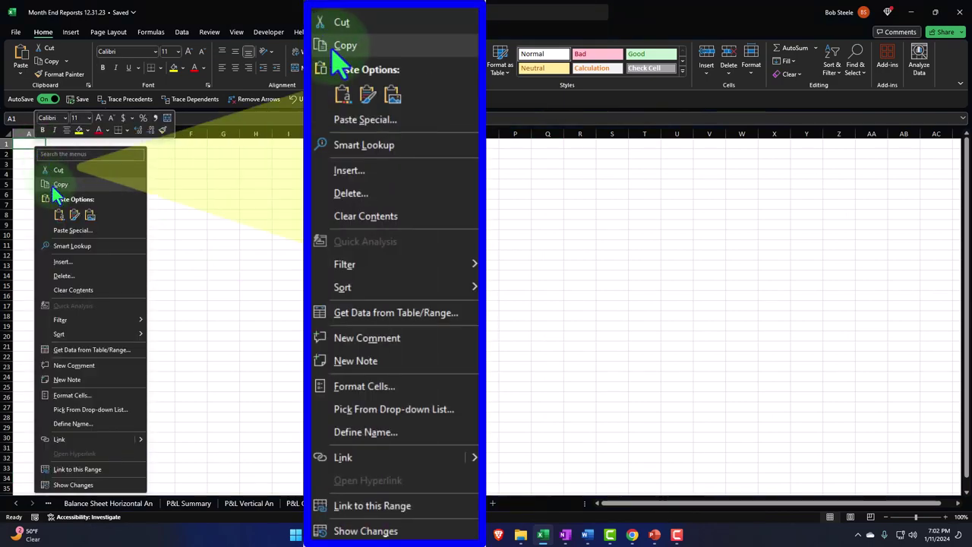
key("Escape")
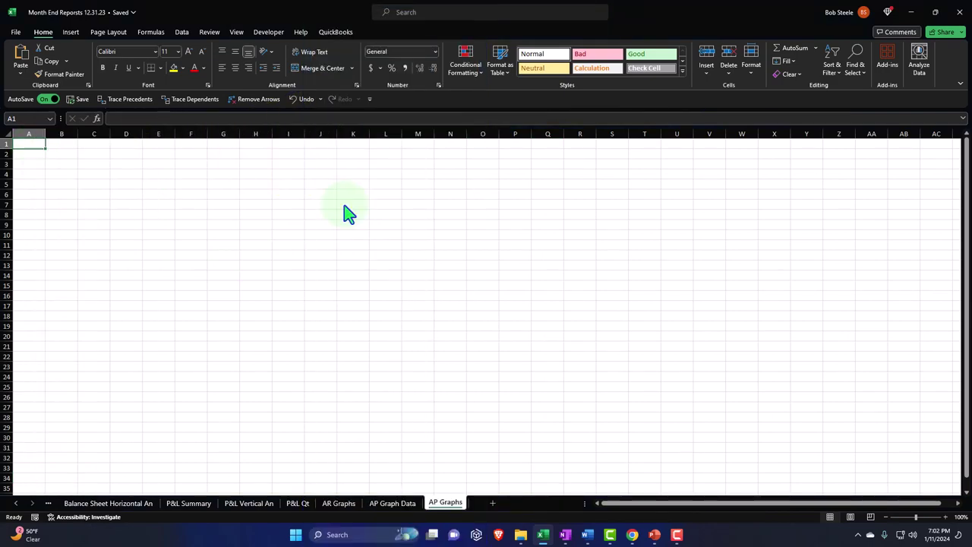
left_click(398, 504)
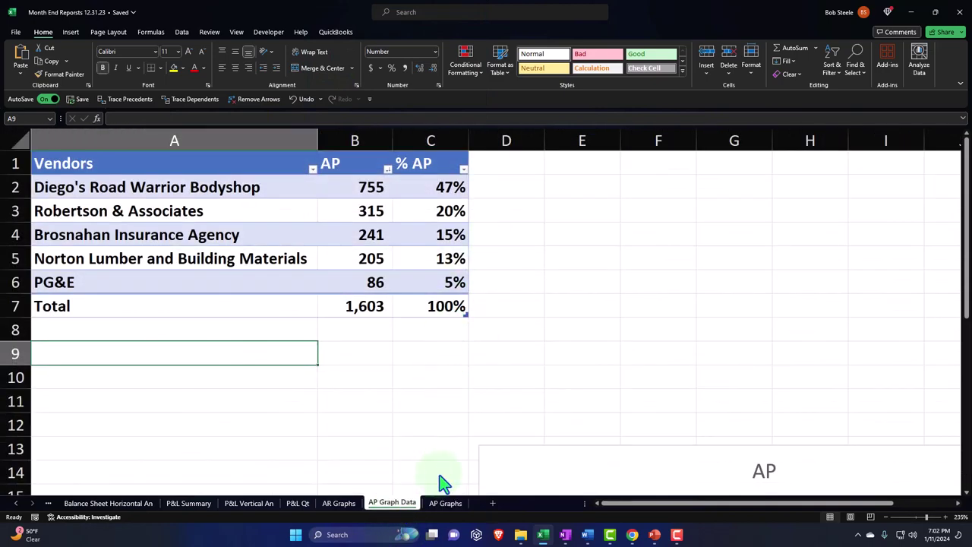
left_click(291, 99)
Move the Vendor Balances pie chart from AP Graph Data to cell A1 of AP Graphs, using the destination theme.
right_click(548, 177)
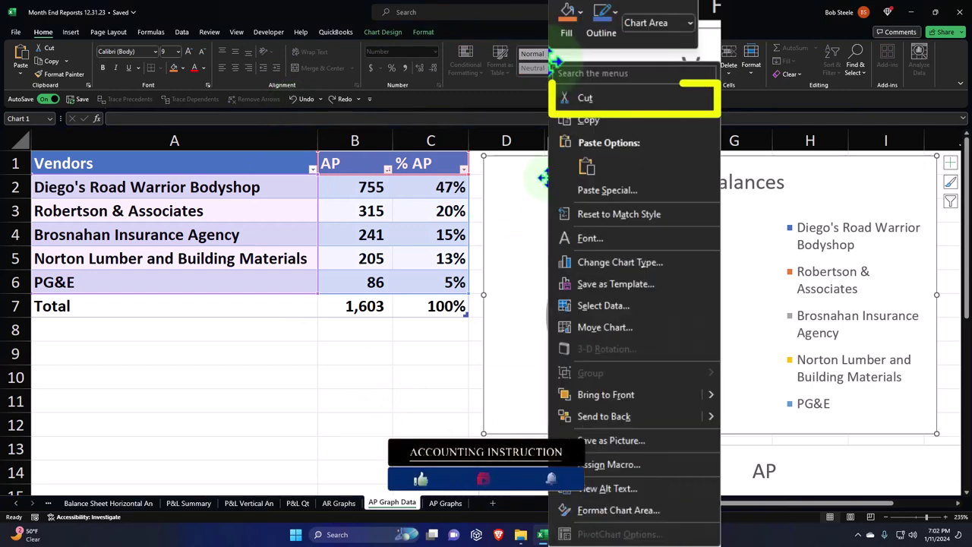
left_click(575, 95)
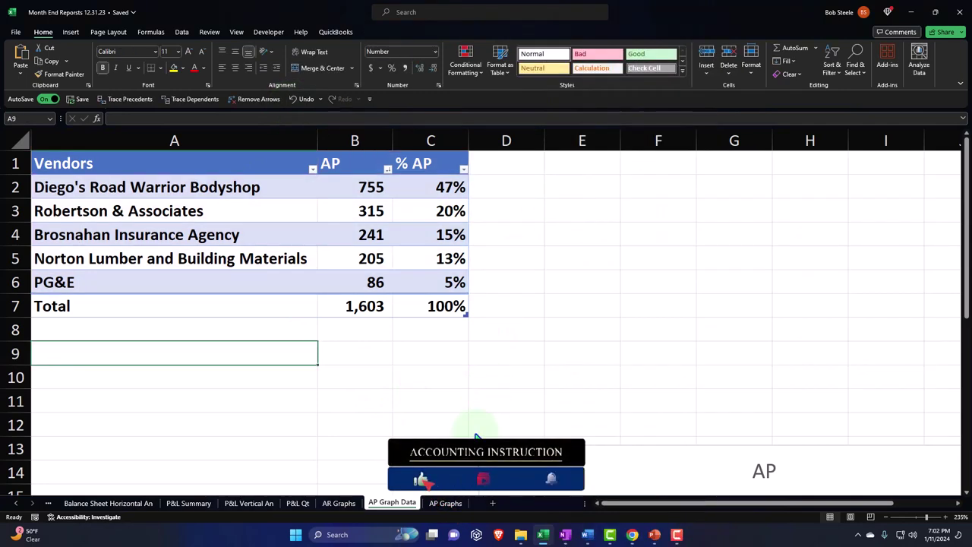
left_click(445, 503)
right_click(35, 148)
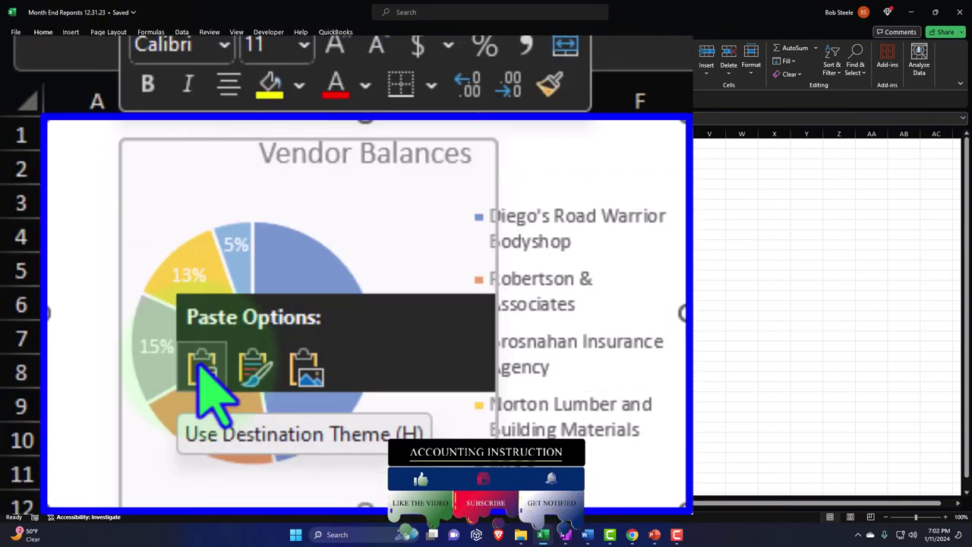
left_click(61, 214)
Move the AP bar chart from AP Graph Data to cell A14 of the AP Graphs sheet.
key("ctrl+Page_Up")
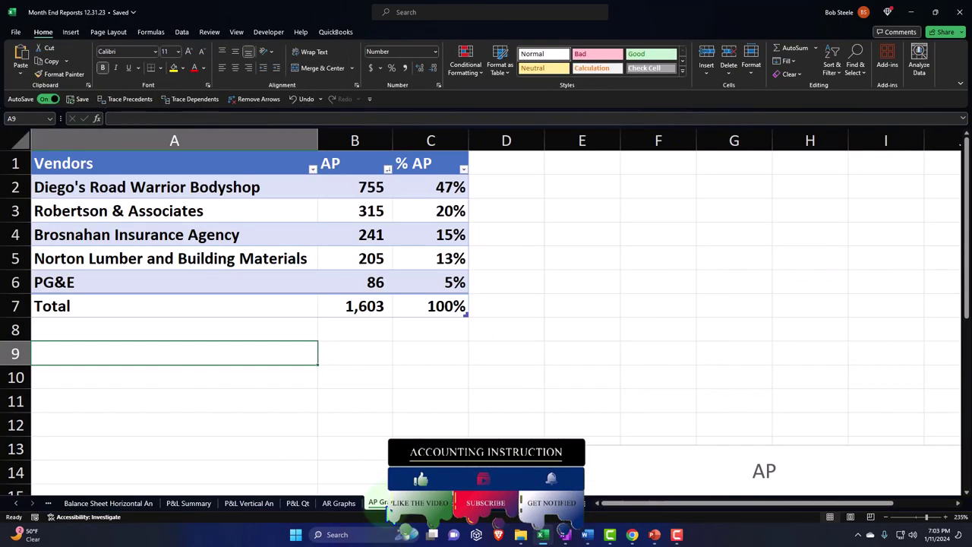
scroll(532, 349, "down", 2)
left_click(506, 322)
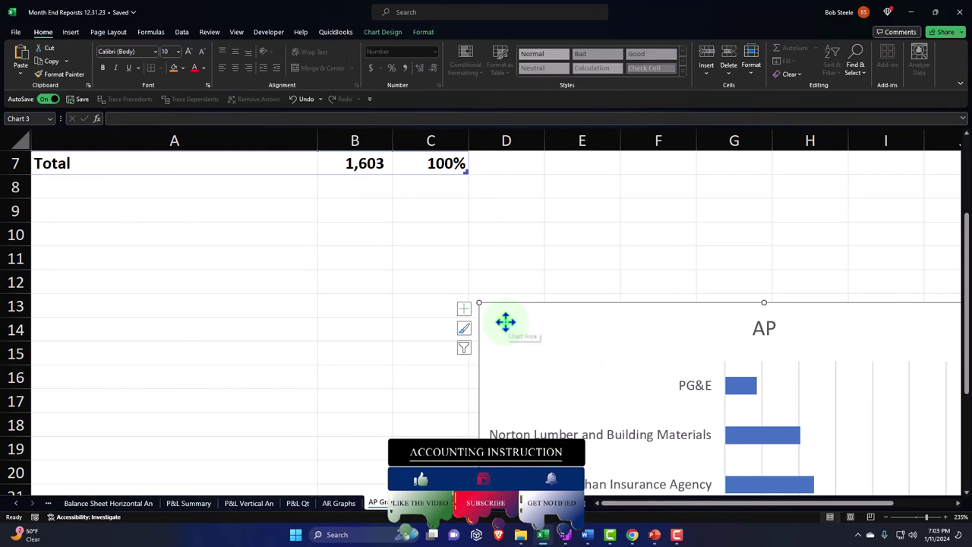
right_click(506, 322)
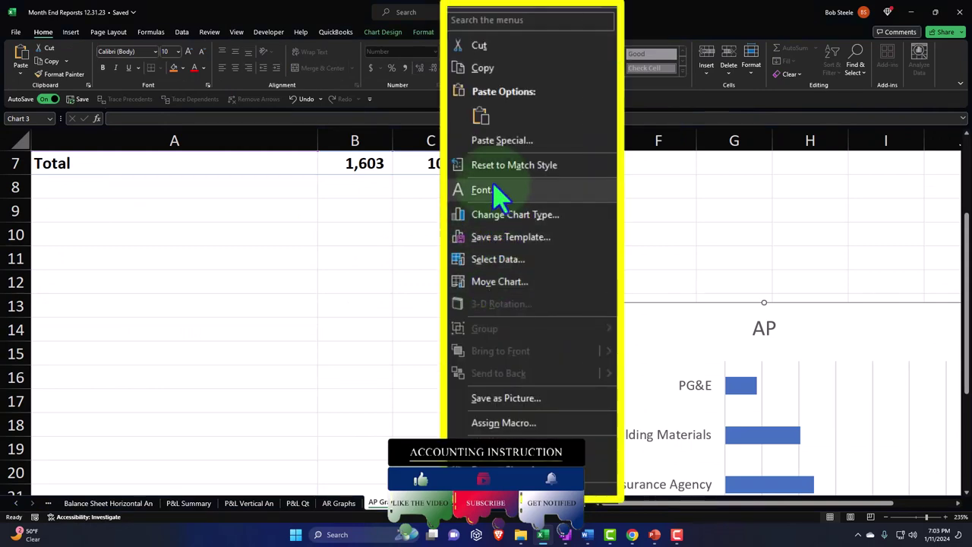
left_click(455, 46)
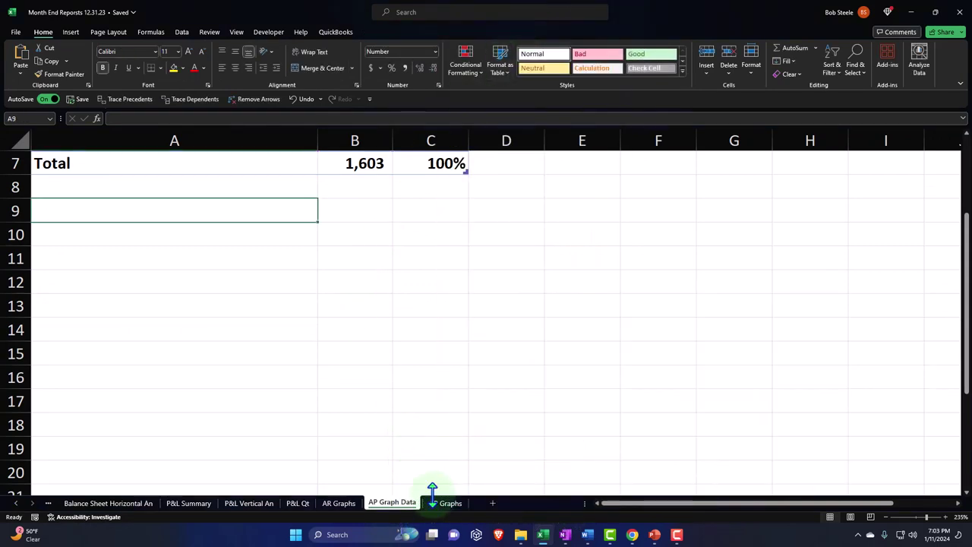
left_click(445, 502)
left_click(36, 281)
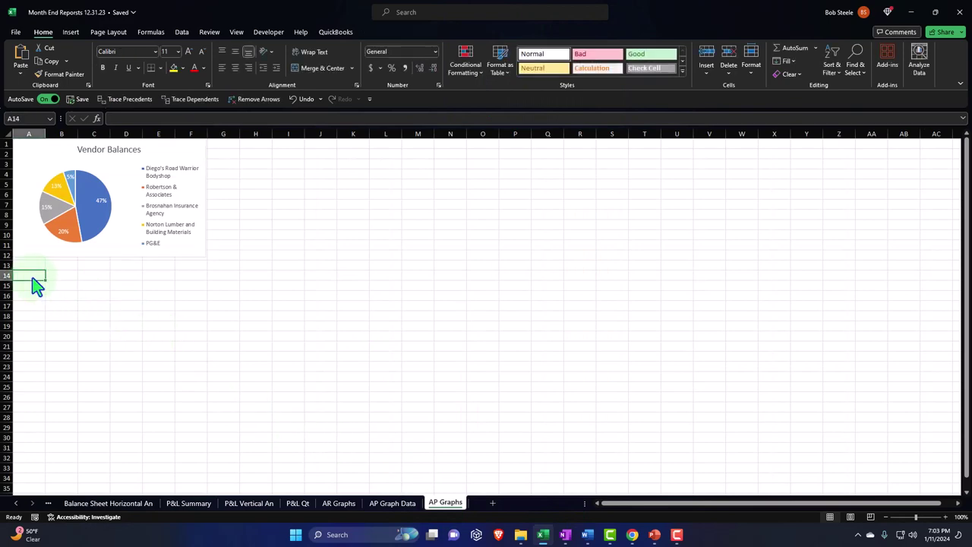
key("ctrl+v")
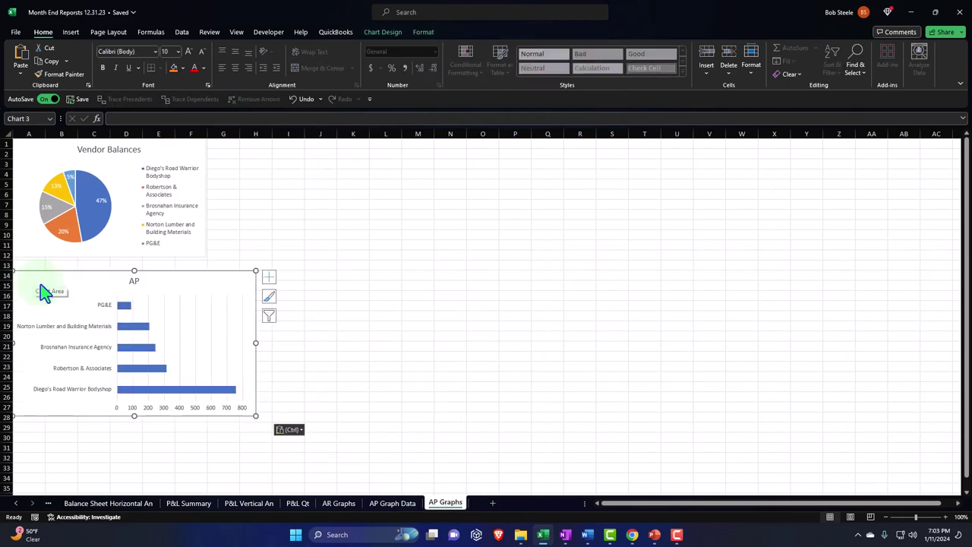
Show the page break lines on AP Graphs by switching to Page Layout view and back to Normal view.
left_click(763, 430)
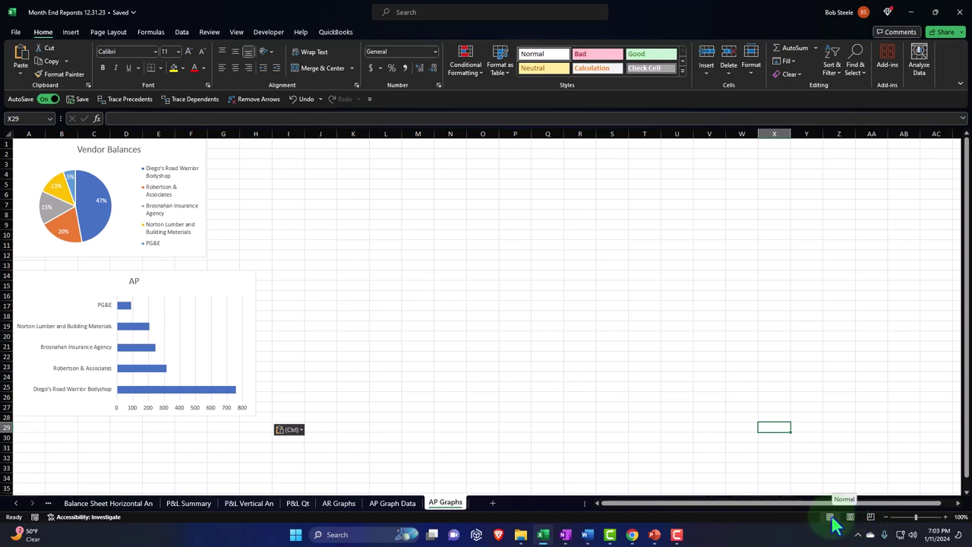
left_click(851, 518)
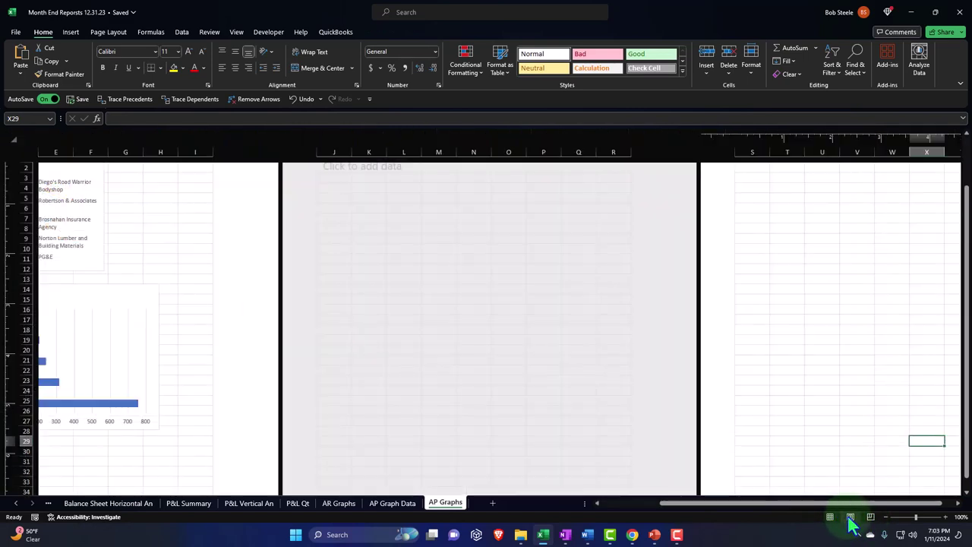
left_click(830, 517)
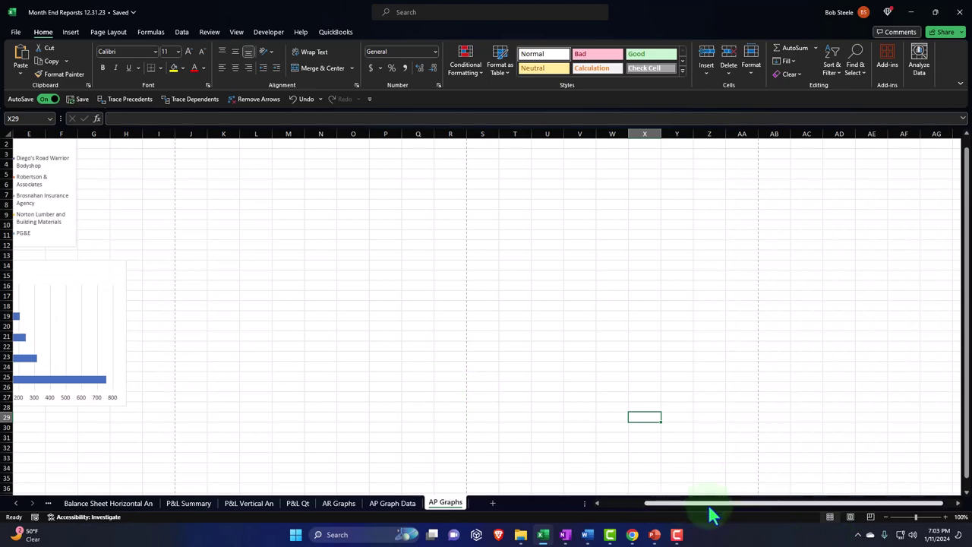
left_click_drag(708, 508, 657, 510)
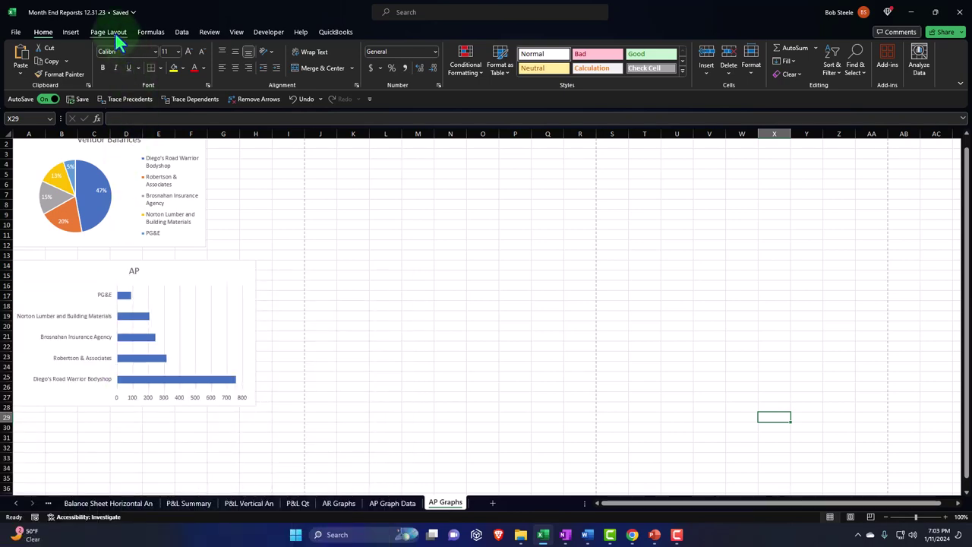
Set the page orientation of the AP Graphs sheet to Landscape.
left_click(108, 32)
left_click(124, 60)
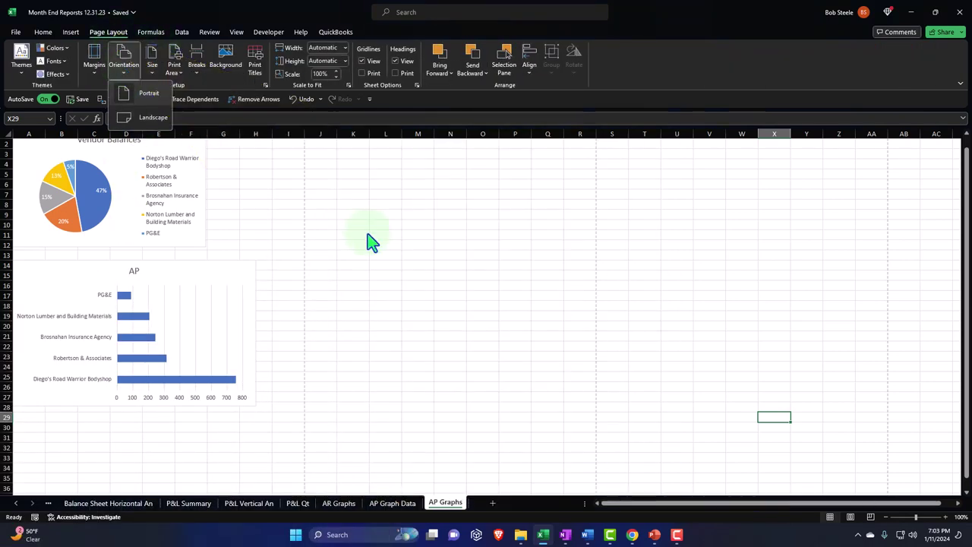
left_click(154, 120)
left_click(391, 305)
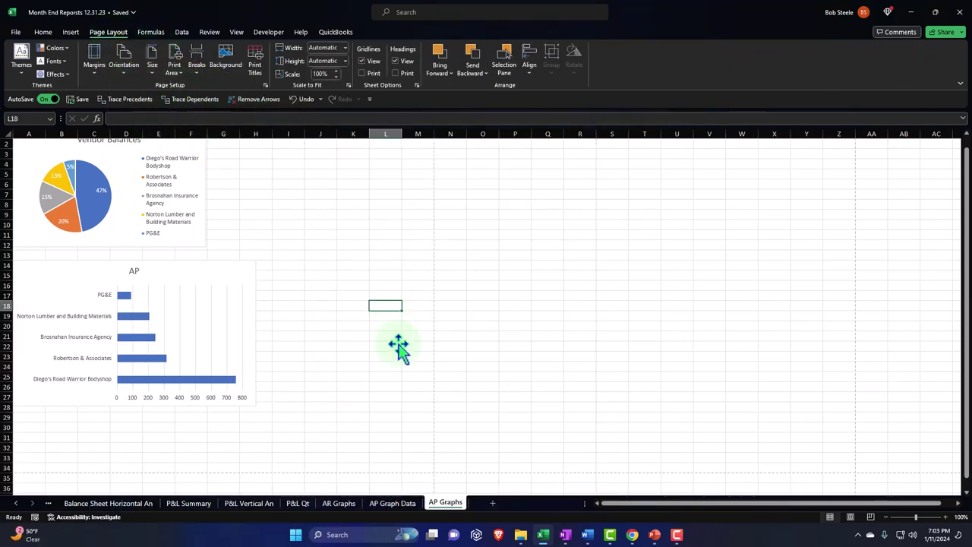
Move the AP bar chart down to about row 27 to make room below the pie chart.
scroll(397, 351, "up", 2, "ctrl")
scroll(398, 351, "up", 3, "ctrl")
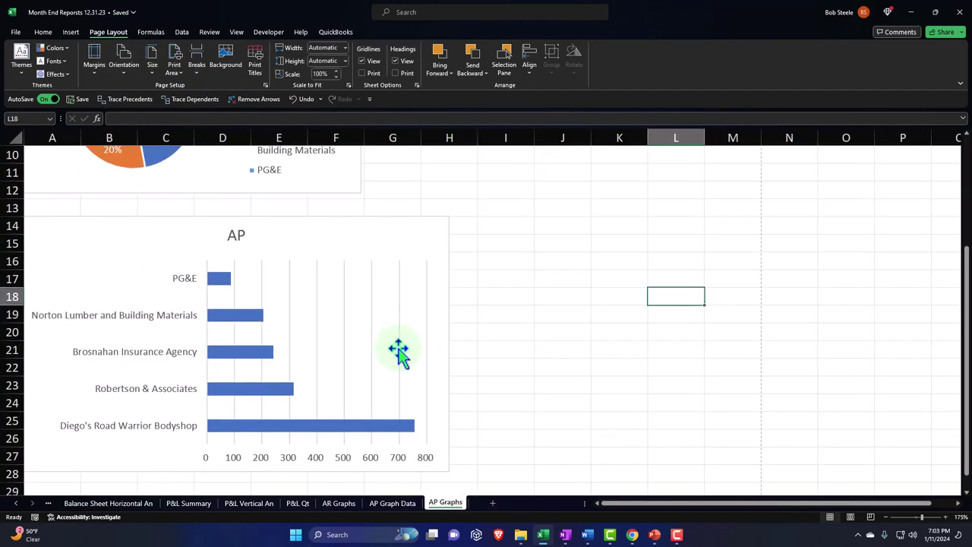
left_click(304, 287)
left_click_drag(304, 287, 316, 464)
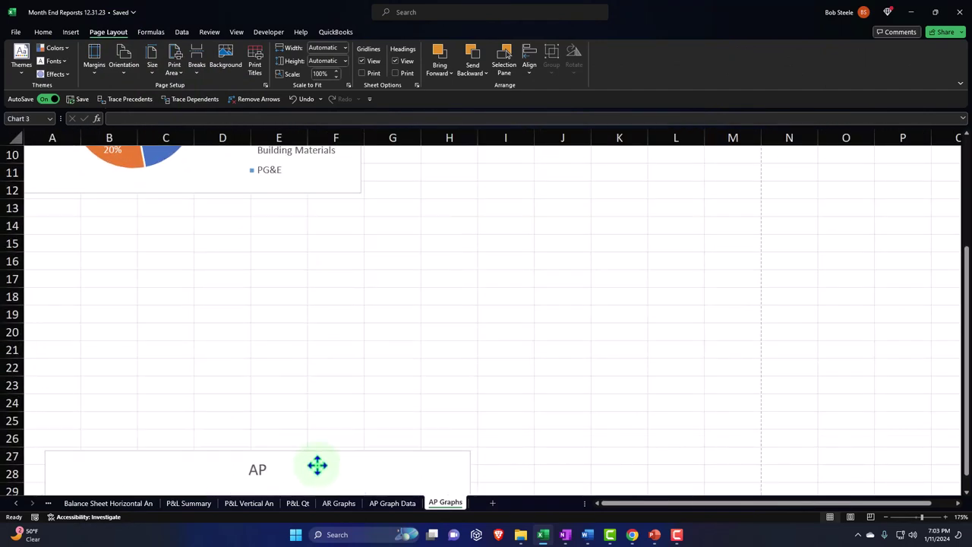
Enlarge the Vendor Balances pie chart to span from cell A1 to about column M, row 17.
scroll(317, 427, "up", 3)
left_click(359, 350)
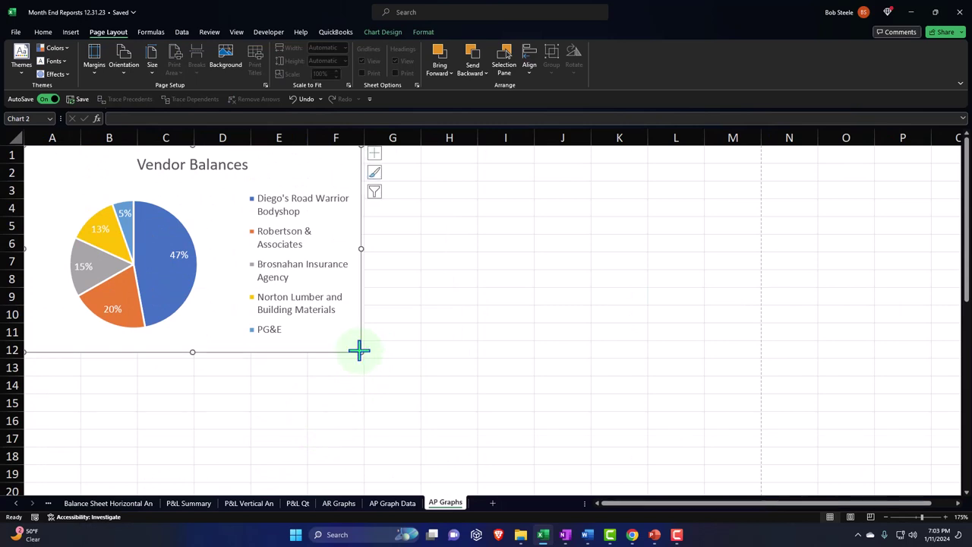
left_click_drag(359, 352, 757, 449)
mouse_move(320, 389)
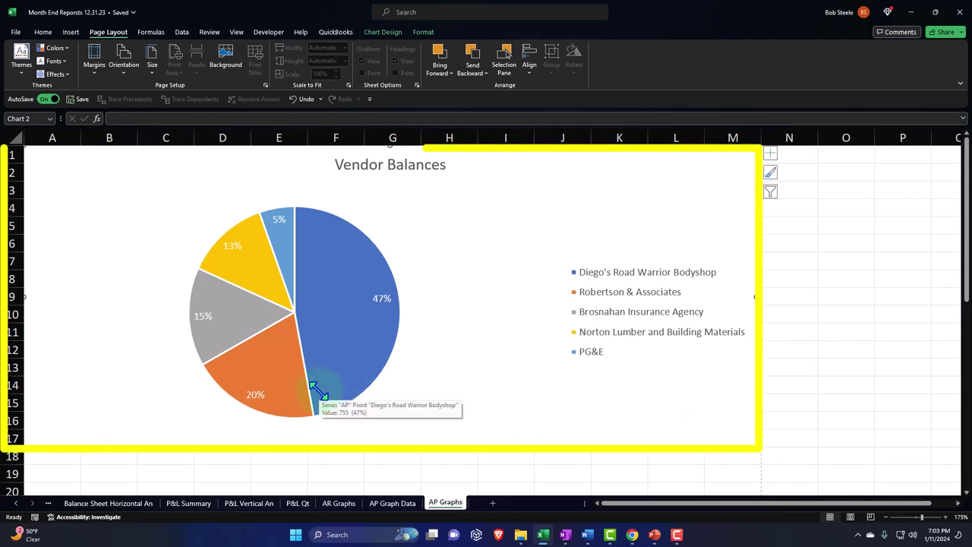
Move the AP bar chart below the horizontal page break, with its upper edge at about row 36 in column A.
scroll(318, 390, "down", 6)
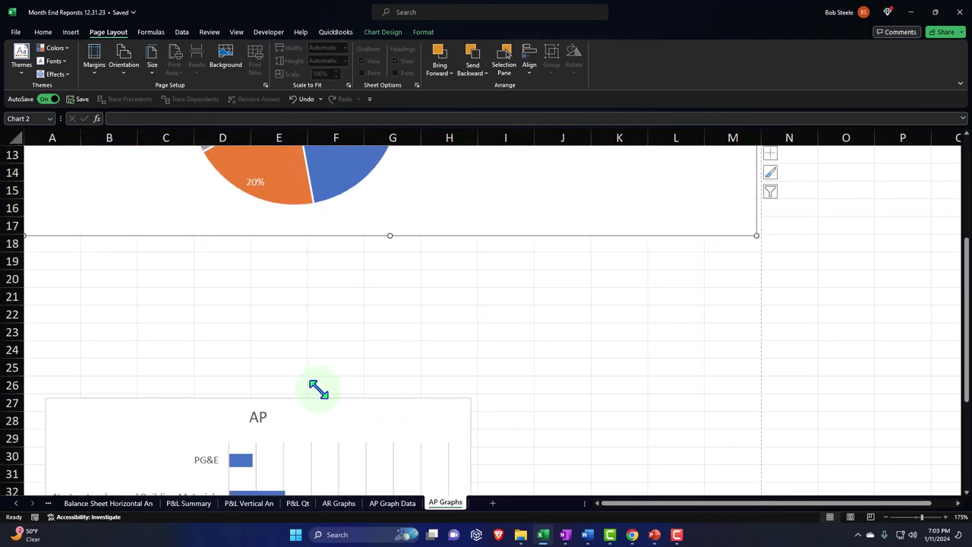
scroll(315, 385, "up", 3)
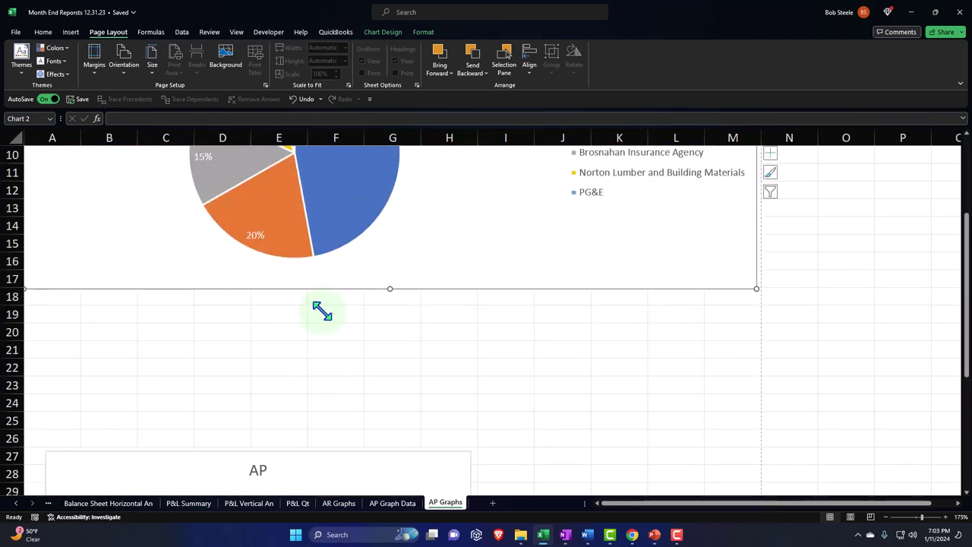
scroll(322, 309, "down", 4)
left_click_drag(113, 253, 95, 404)
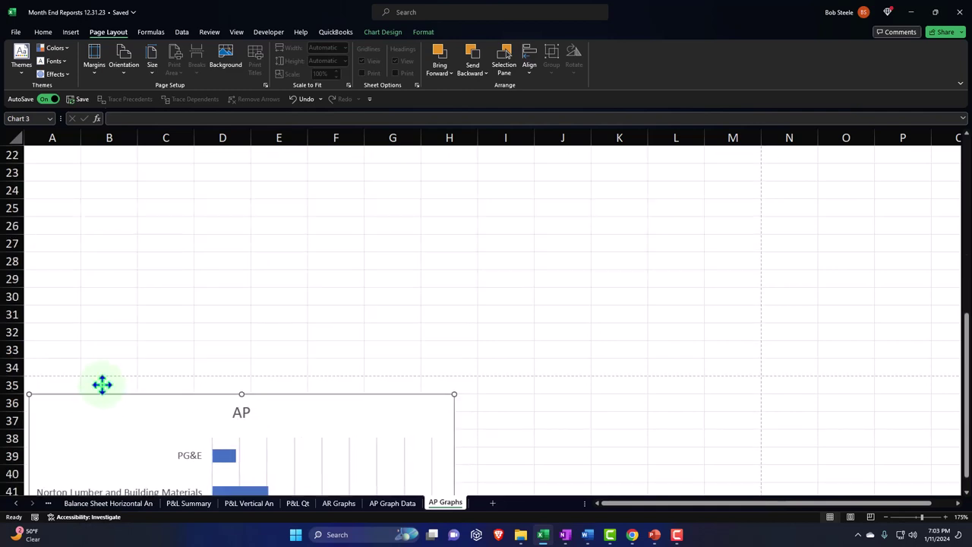
Enlarge the AP bar chart, starting at row 36 in column A, to extend to about column M, row 55.
scroll(102, 384, "down", 5)
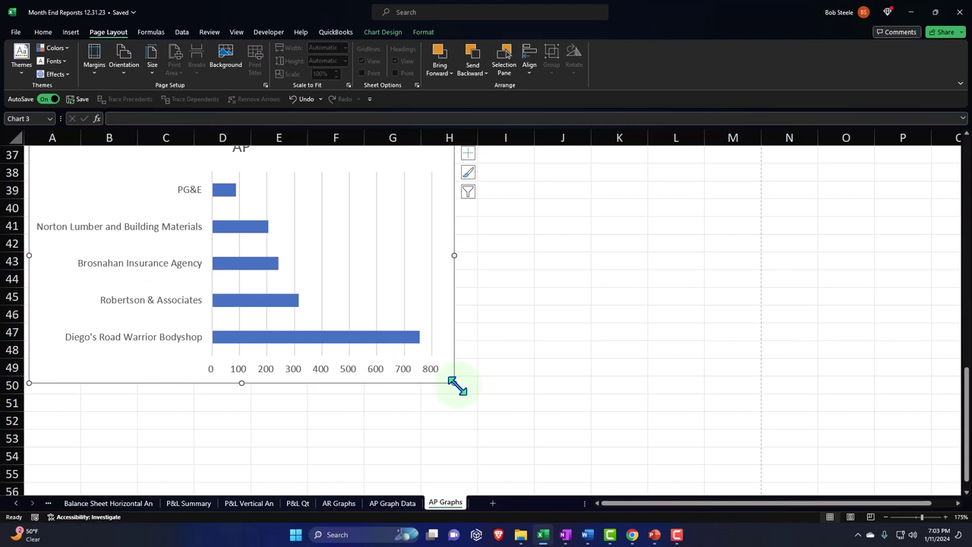
left_click_drag(464, 391, 750, 488)
scroll(413, 397, "up", 8)
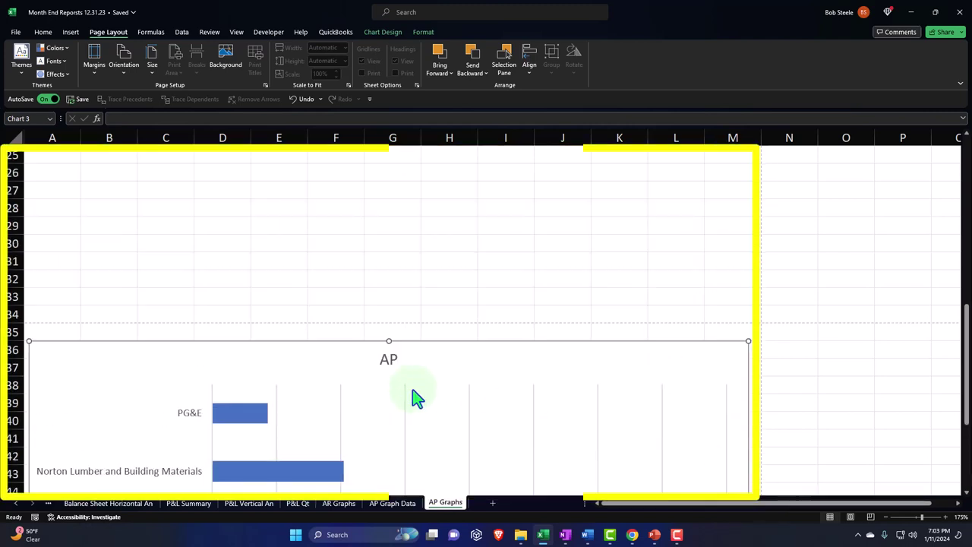
scroll(413, 398, "up", 4)
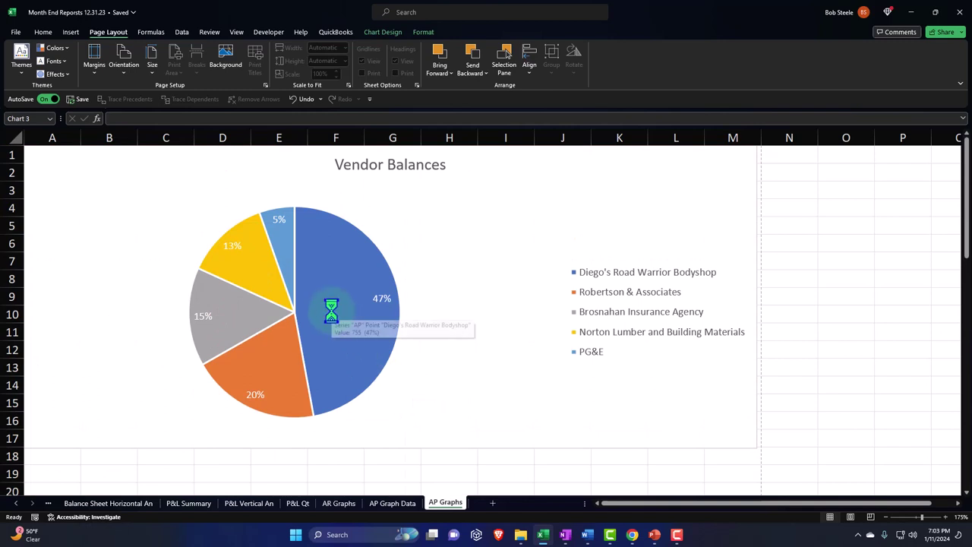
Examine the print preview of the entire workbook, including the AP Graph Data table and both AP Graphs chart pages.
left_click(403, 504)
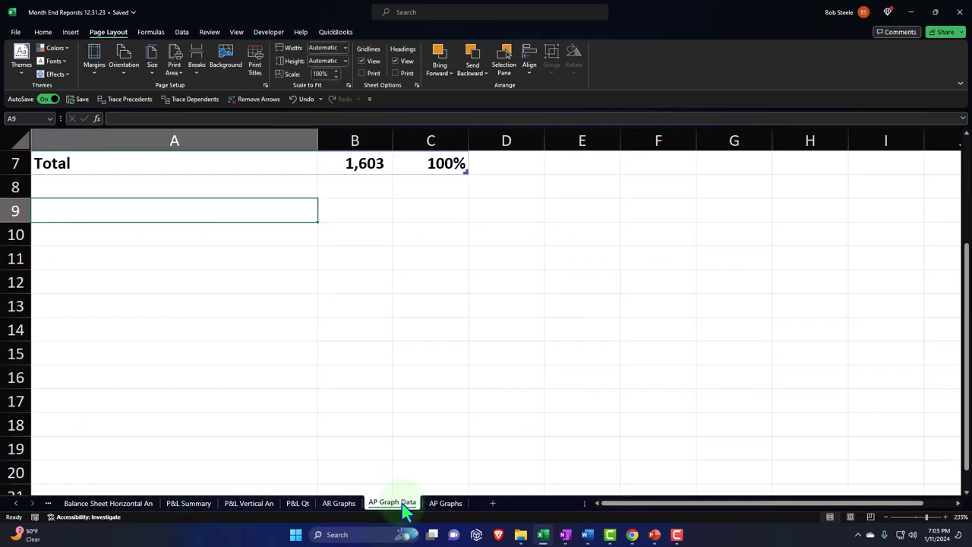
scroll(364, 429, "up", 2)
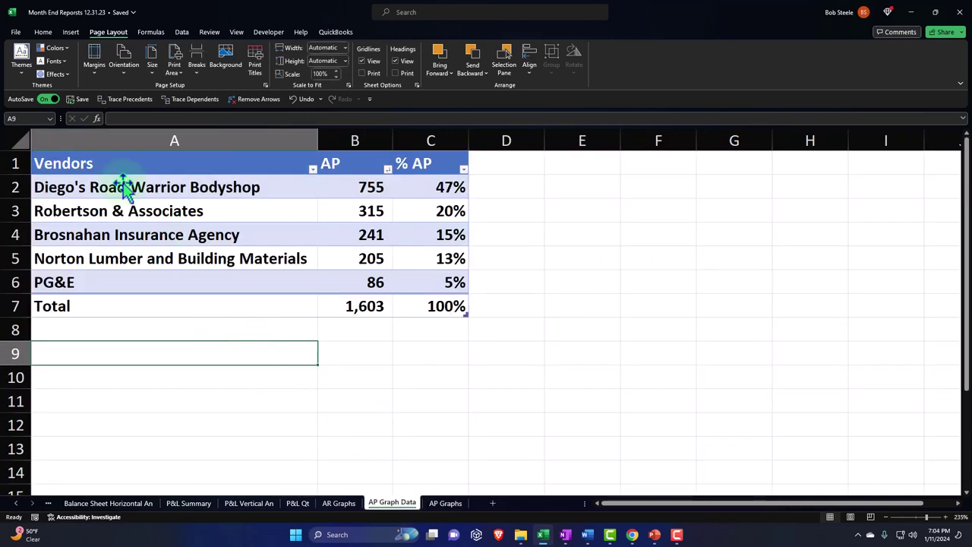
left_click(15, 32)
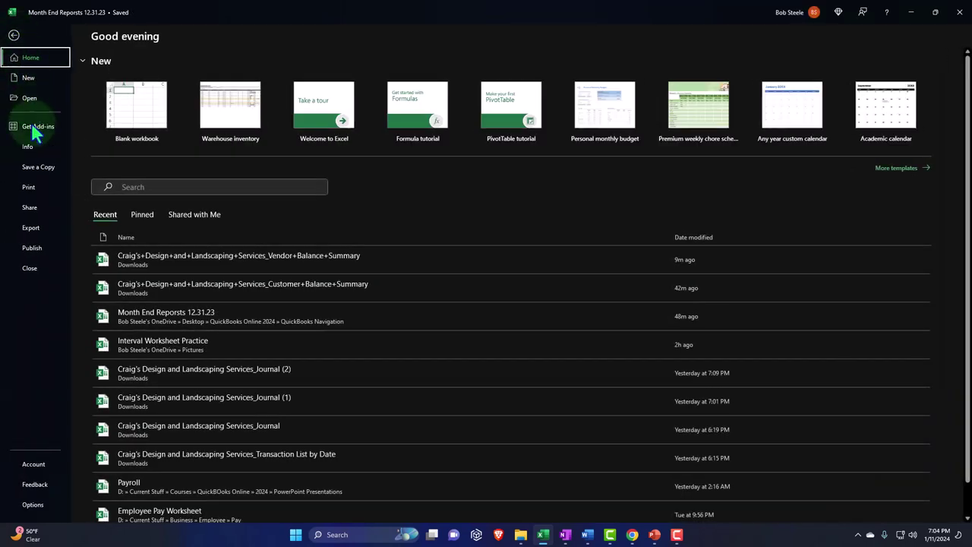
left_click(28, 188)
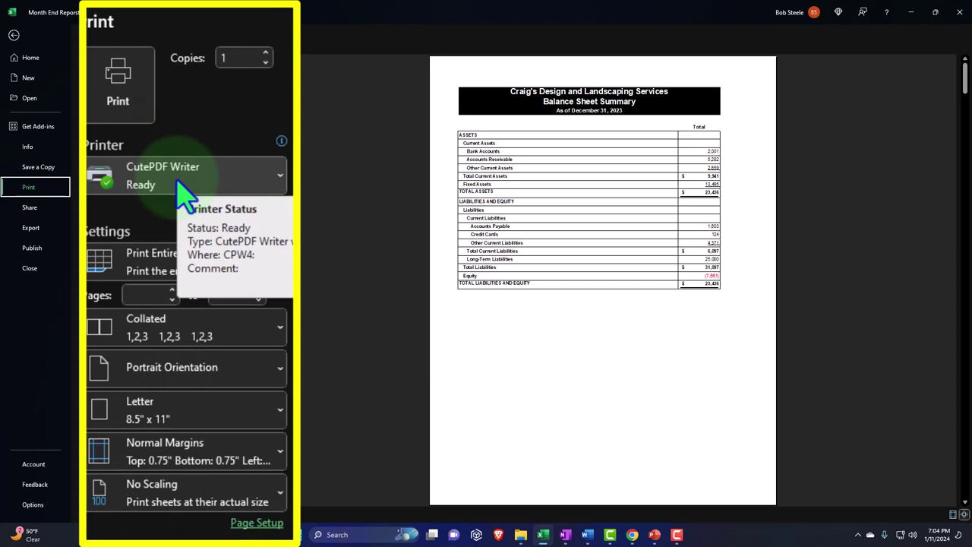
left_click(169, 260)
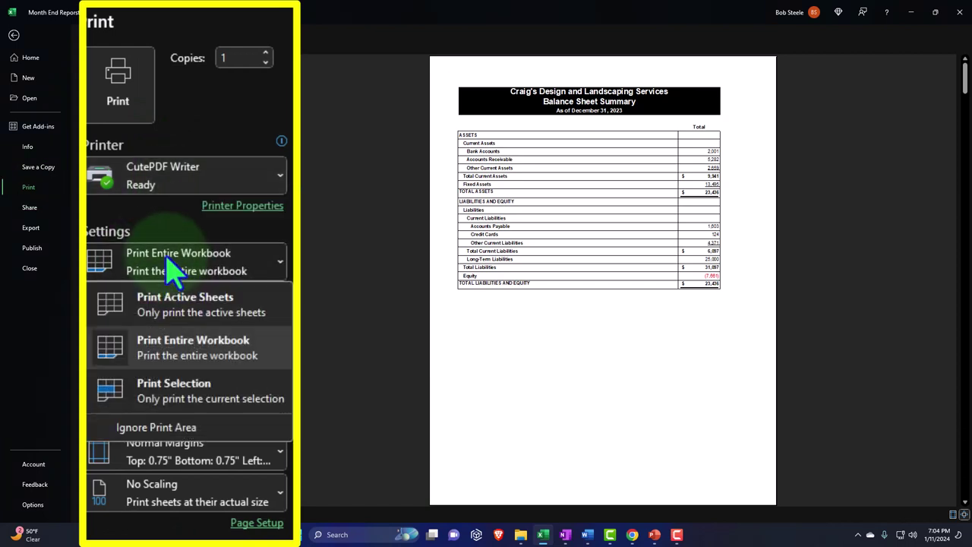
left_click(169, 260)
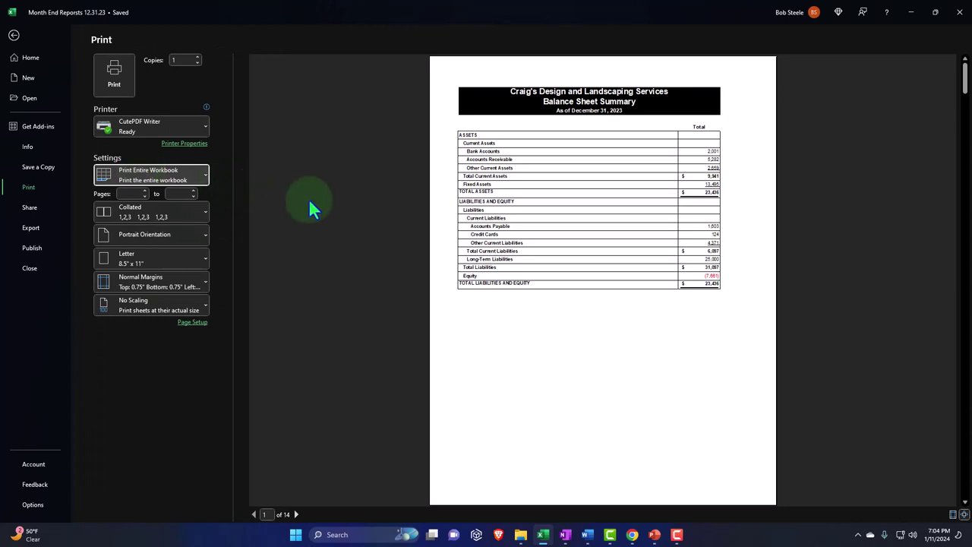
scroll(308, 199, "down", 10)
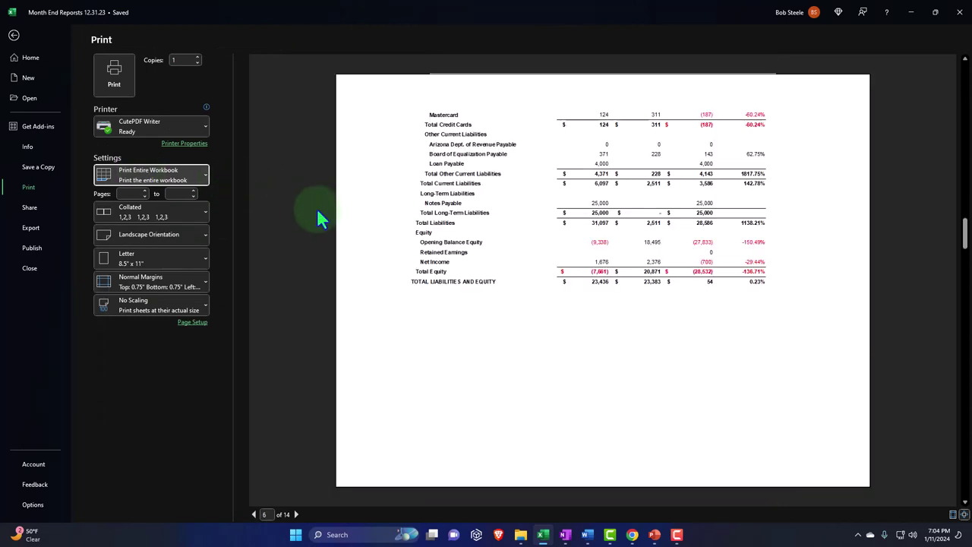
scroll(318, 212, "down", 7)
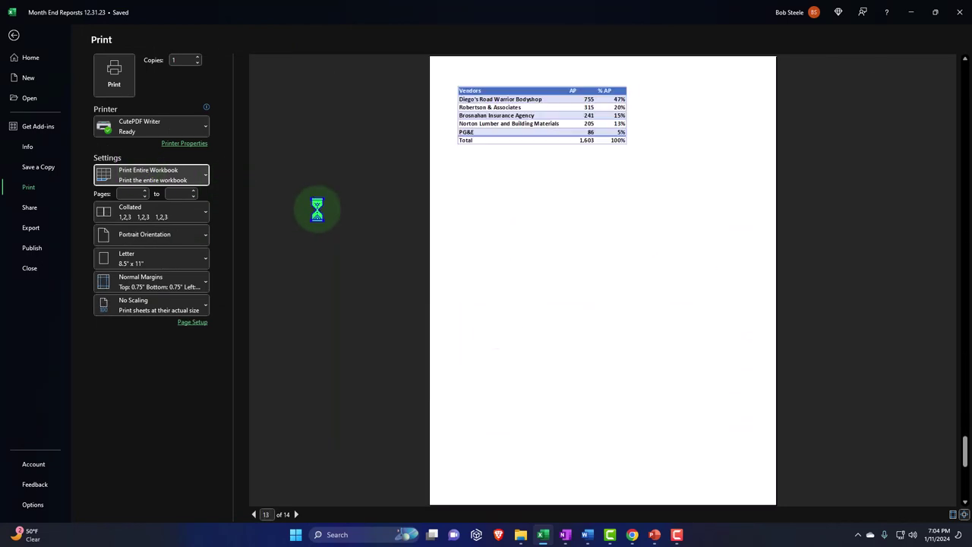
scroll(317, 209, "down", 1)
scroll(317, 210, "up", 1)
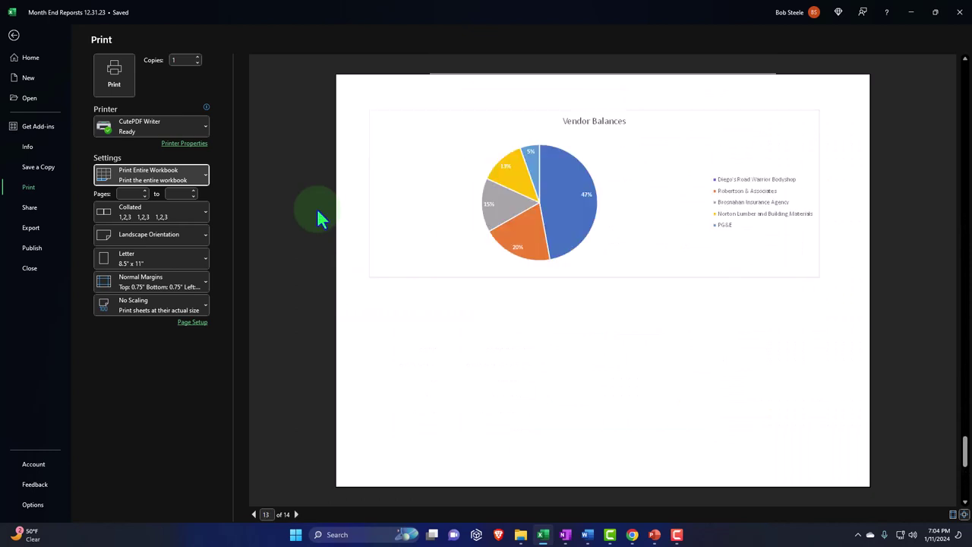
scroll(316, 208, "up", 1)
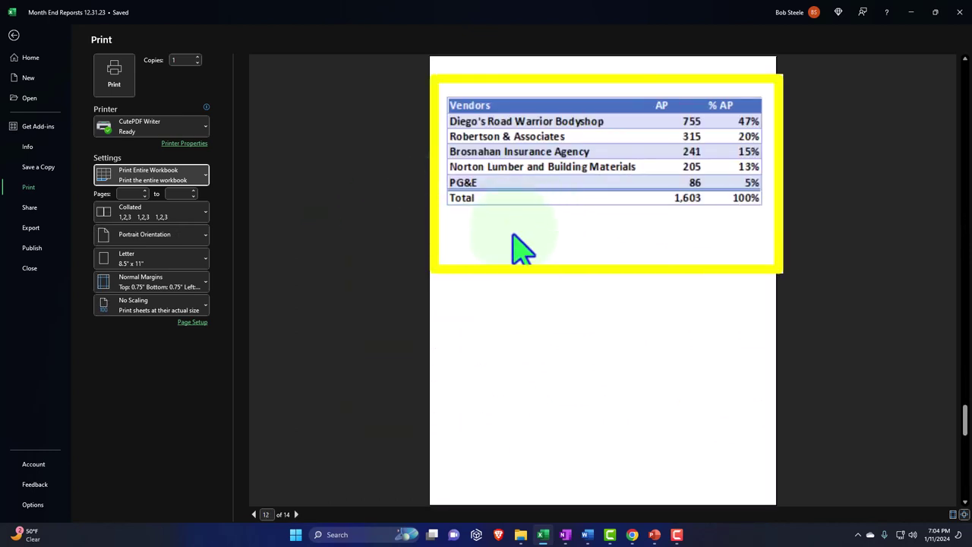
scroll(497, 168, "down", 1)
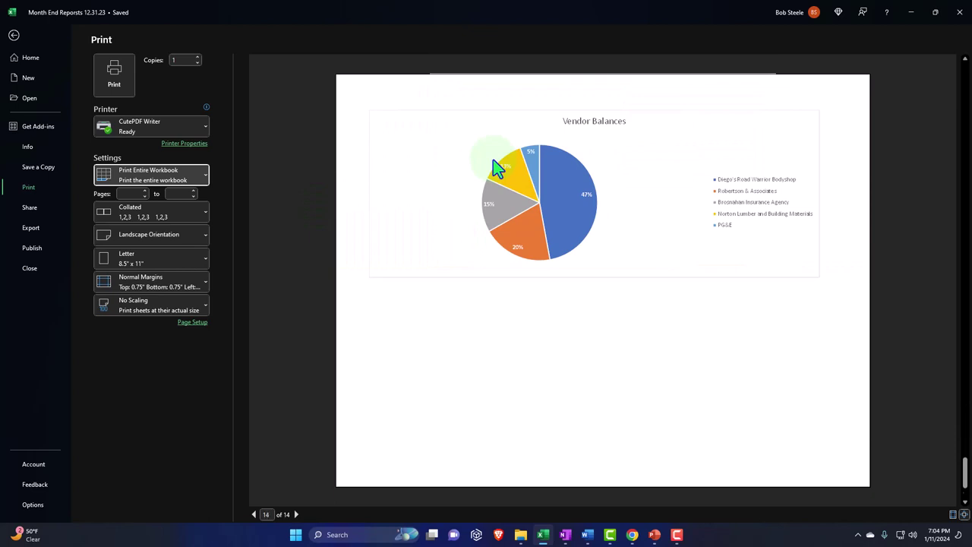
scroll(493, 160, "down", 2)
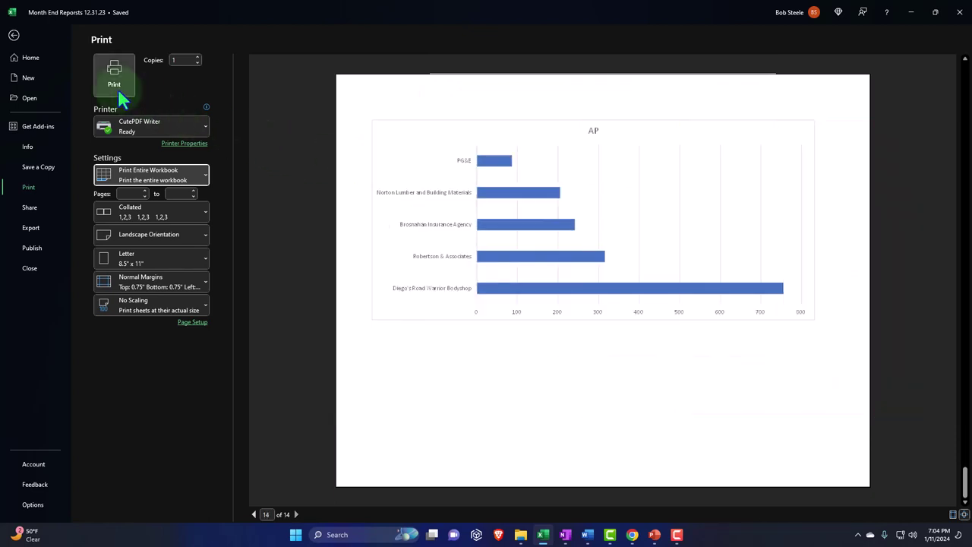
left_click(14, 36)
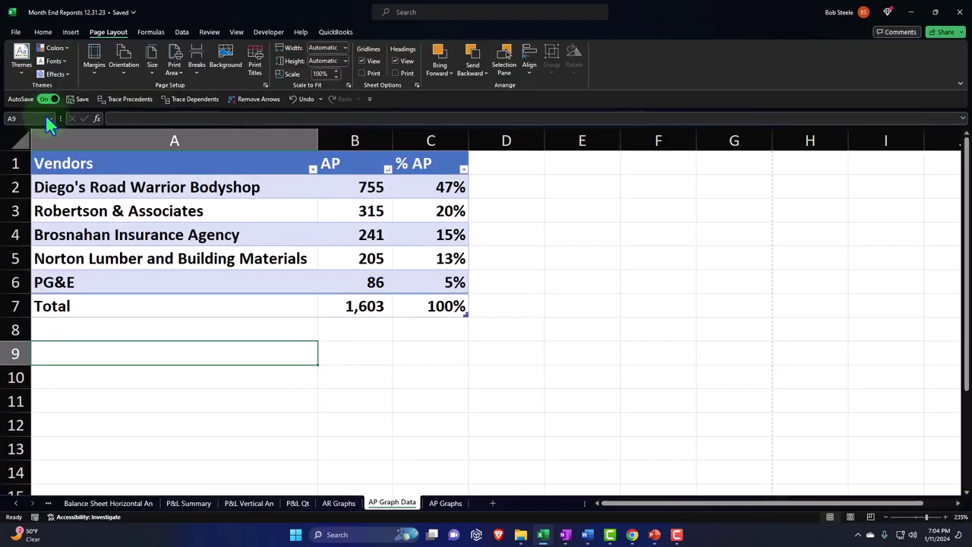
Hide the AP Graph Data sheet.
left_click(196, 395)
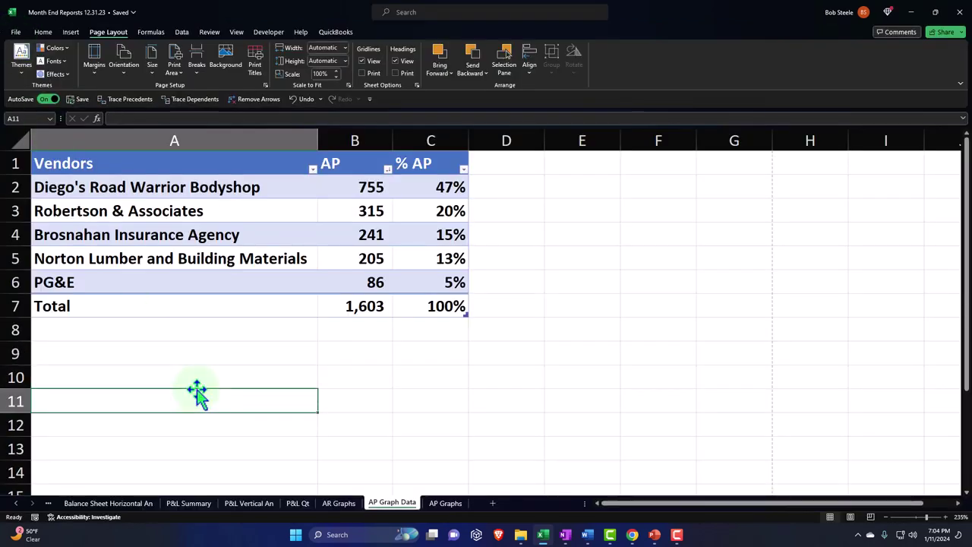
right_click(395, 507)
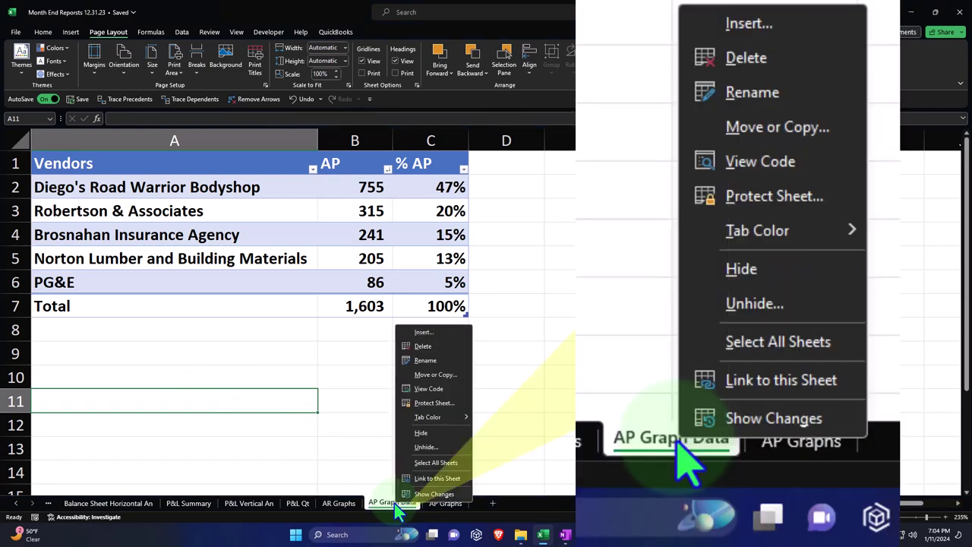
left_click(420, 432)
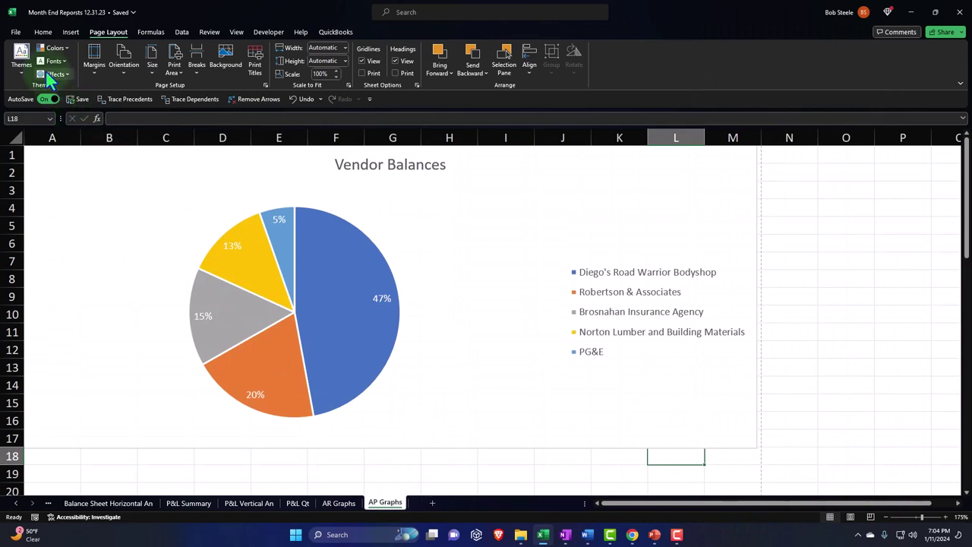
Examine the entire workbook's print preview again, from the balance sheet summary through the AR and AP chart pages.
left_click(15, 32)
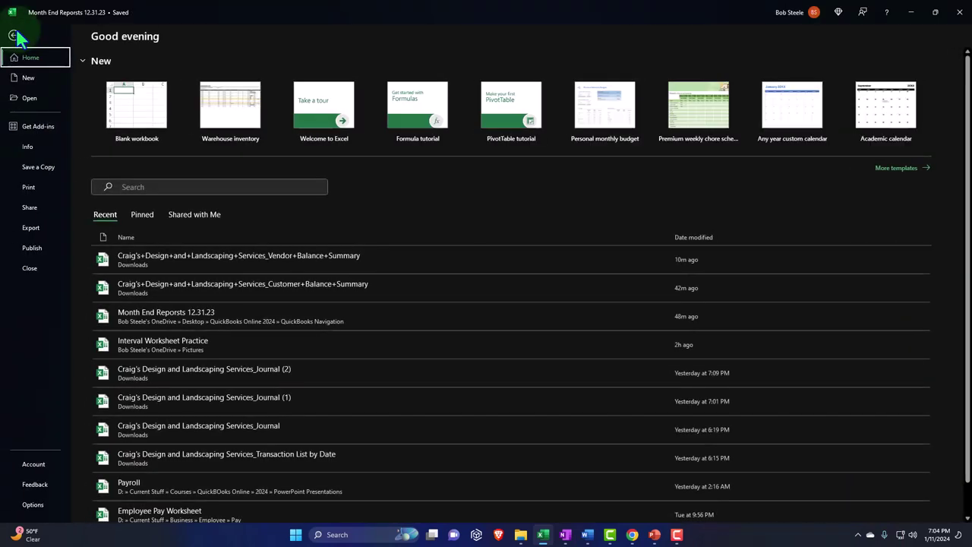
left_click(30, 187)
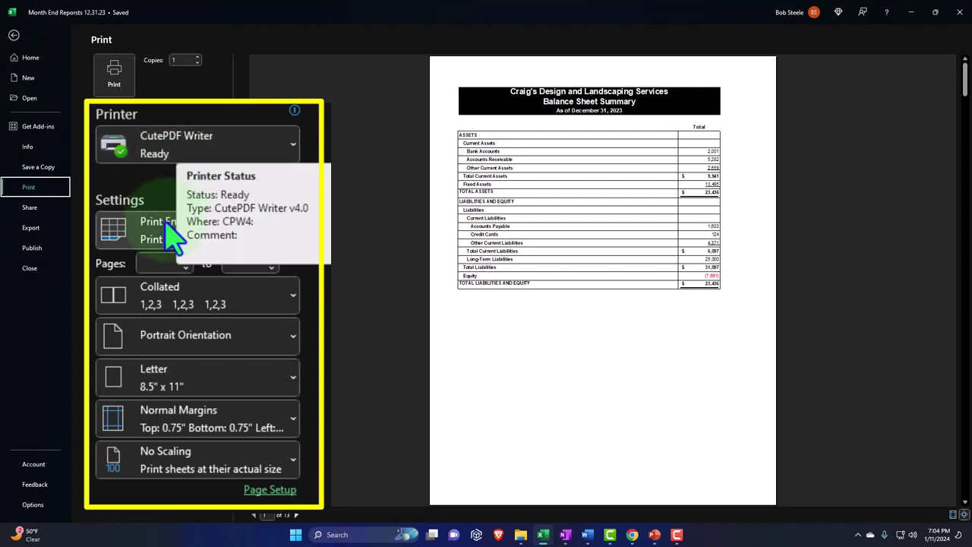
left_click(135, 176)
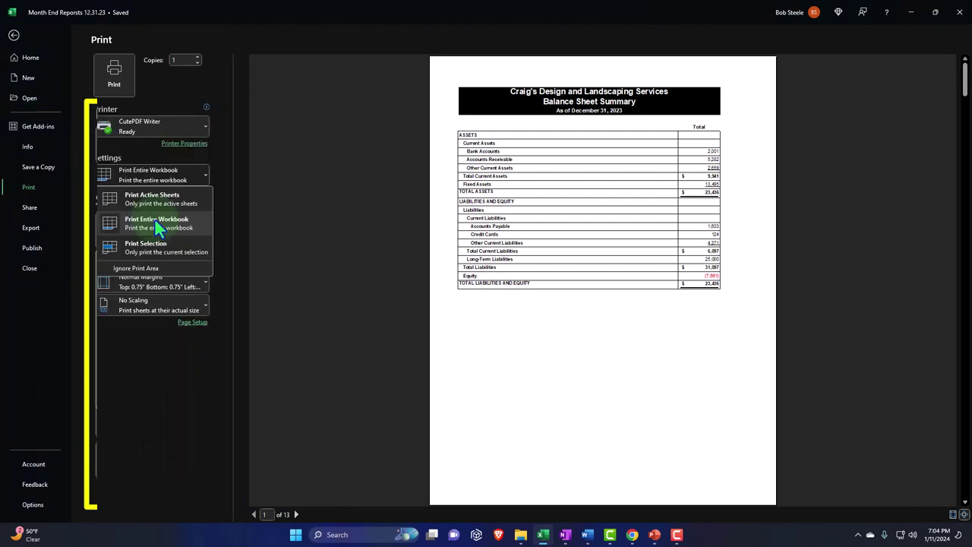
left_click(309, 192)
scroll(309, 191, "down", 2)
scroll(309, 191, "down", 4)
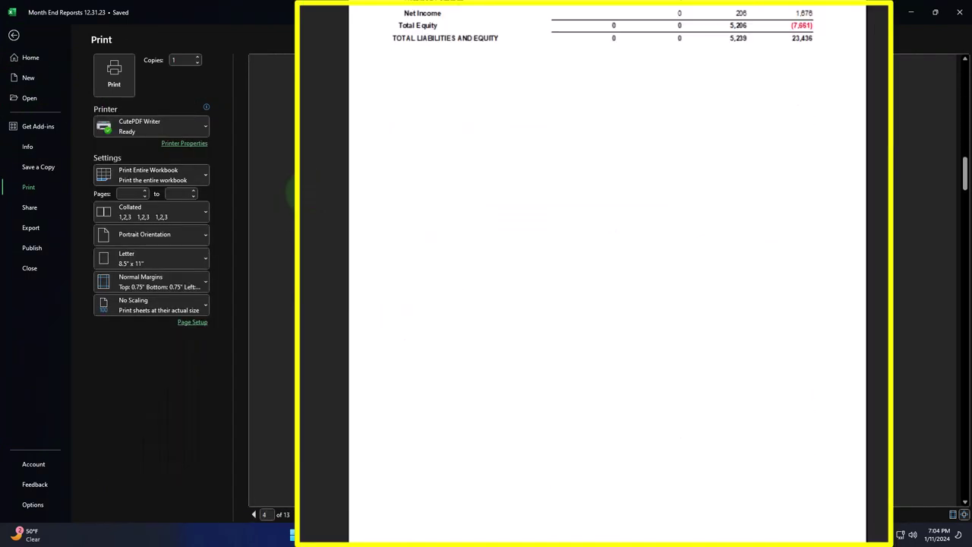
scroll(309, 191, "down", 1)
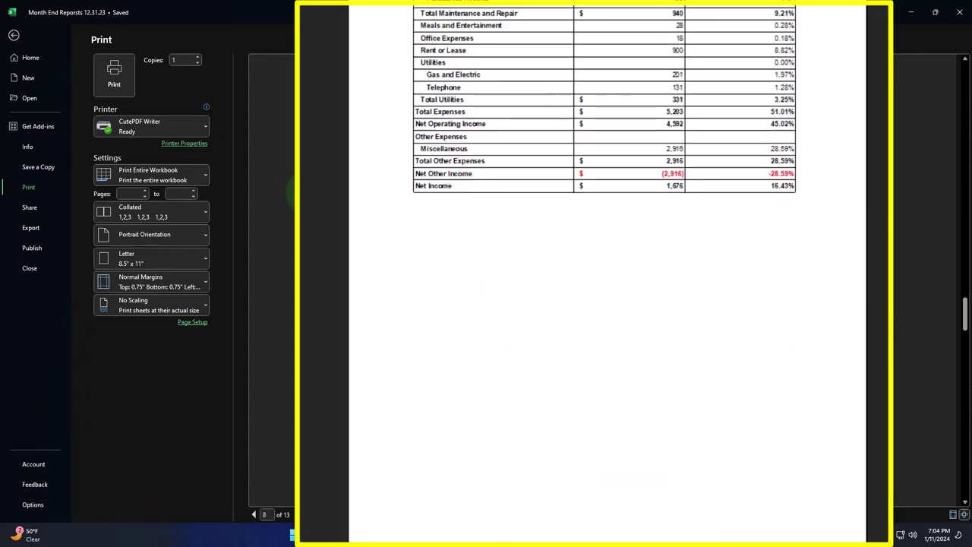
scroll(309, 191, "down", 1)
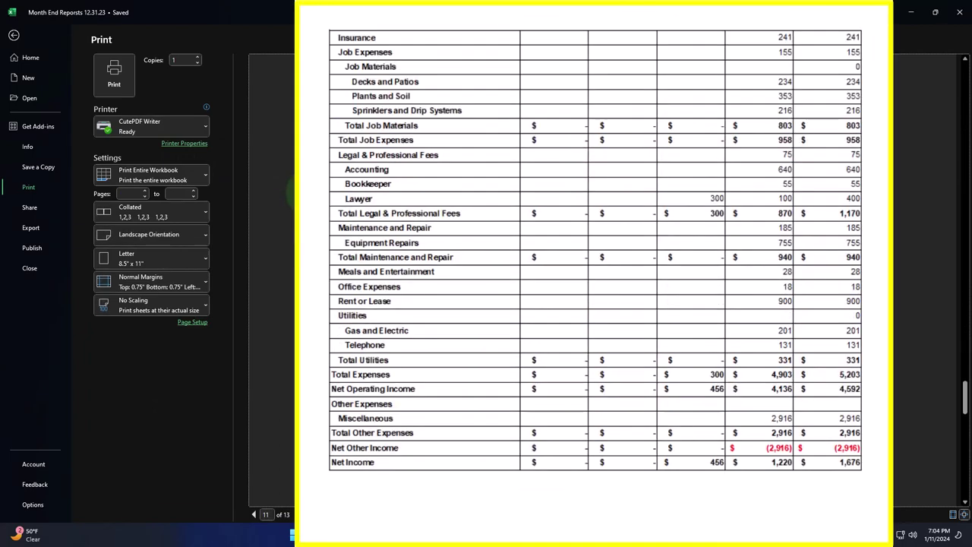
scroll(300, 192, "down", 1)
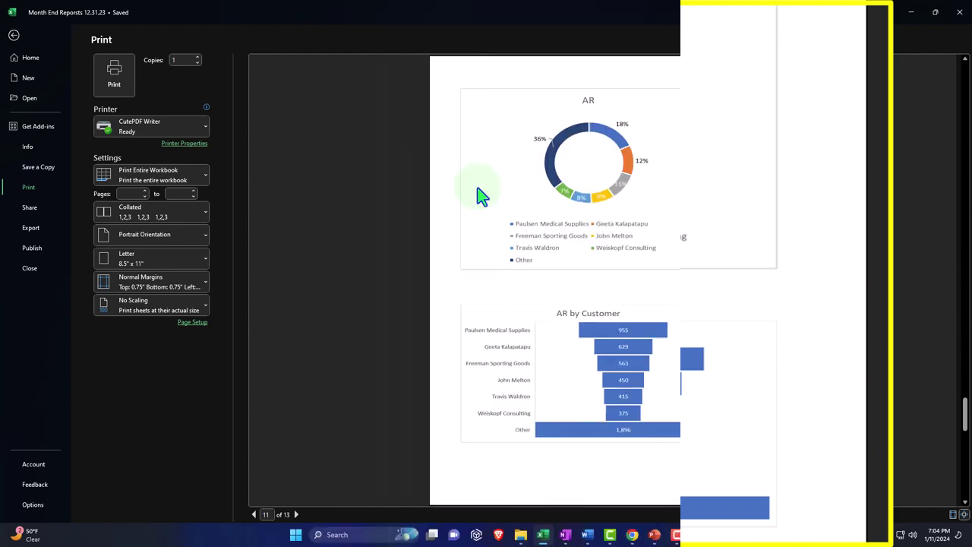
scroll(477, 191, "down", 1)
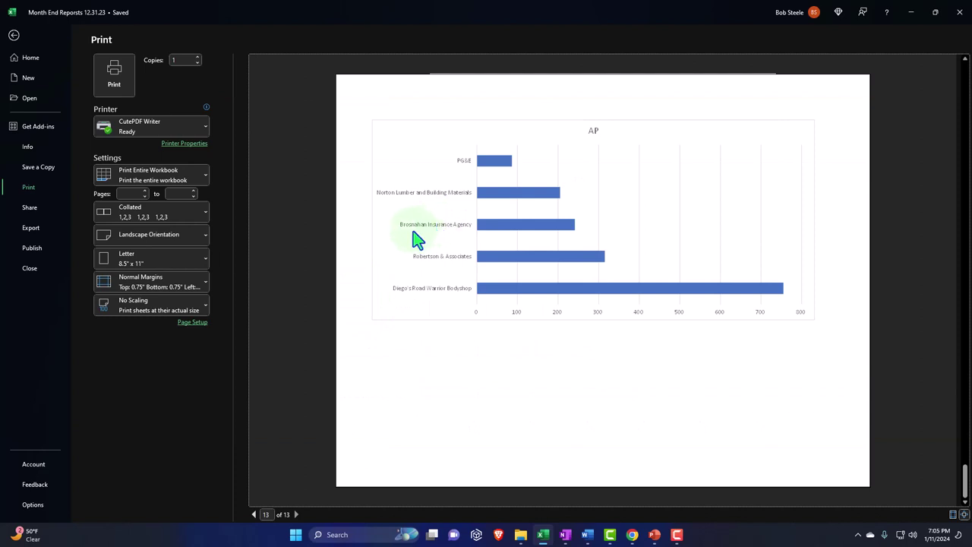
Print the entire workbook with CutePDF Writer as Month End Reporsts 12.31.23 in the QuickBooks Navigation folder, replacing the existing PDF.
left_click(119, 82)
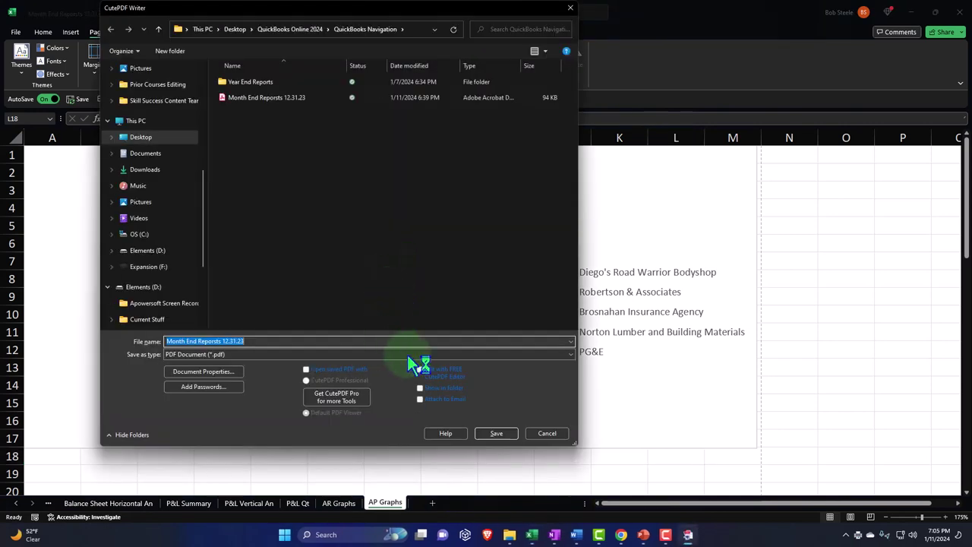
left_click(490, 433)
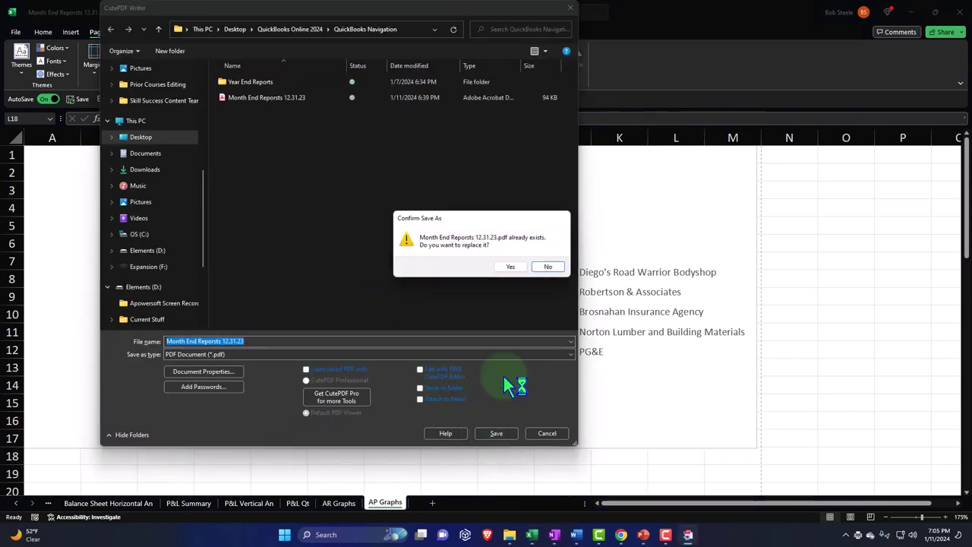
left_click(515, 271)
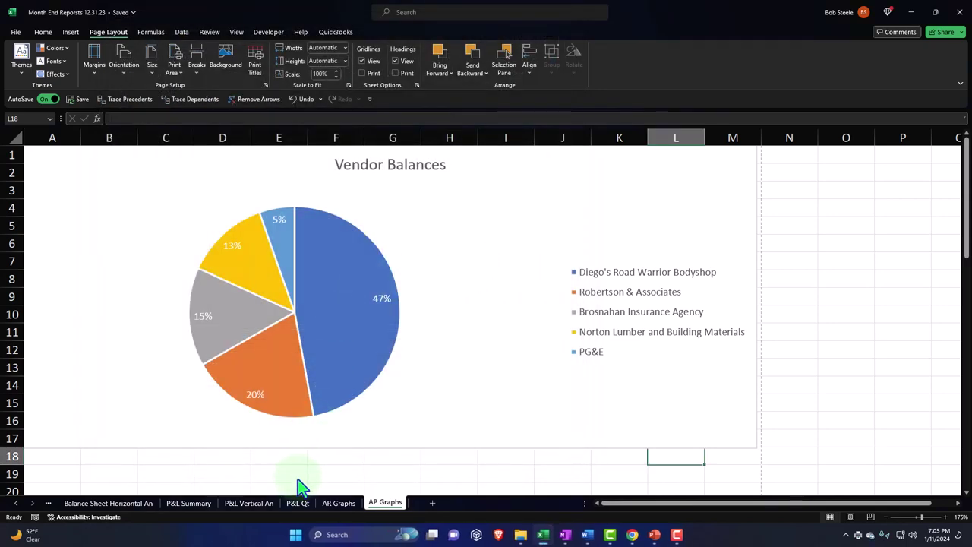
left_click(297, 476)
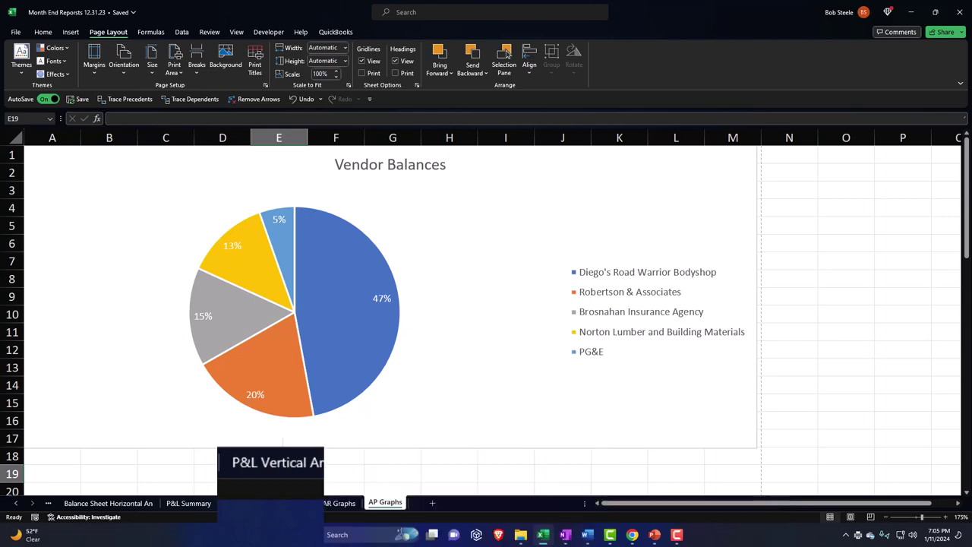
Group the sheets from P&L Qt through AP Graphs and unhide the AR Graph Data sheet.
left_click(297, 503)
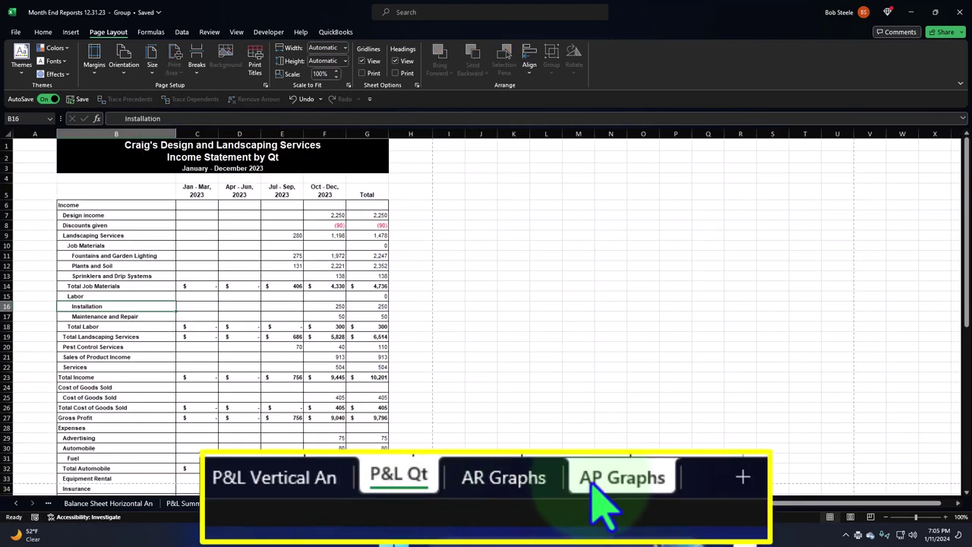
left_click(339, 503)
left_click(297, 502)
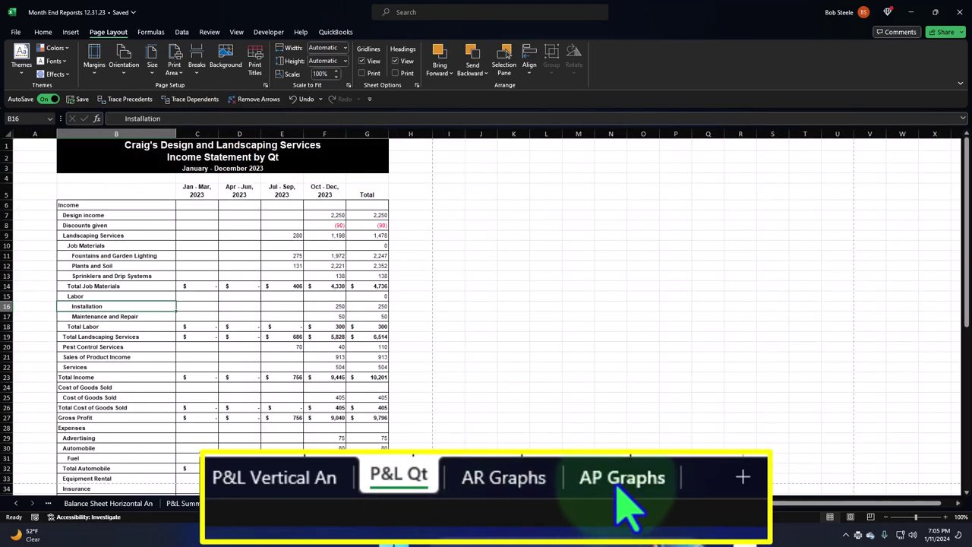
left_click(382, 505, "ctrl")
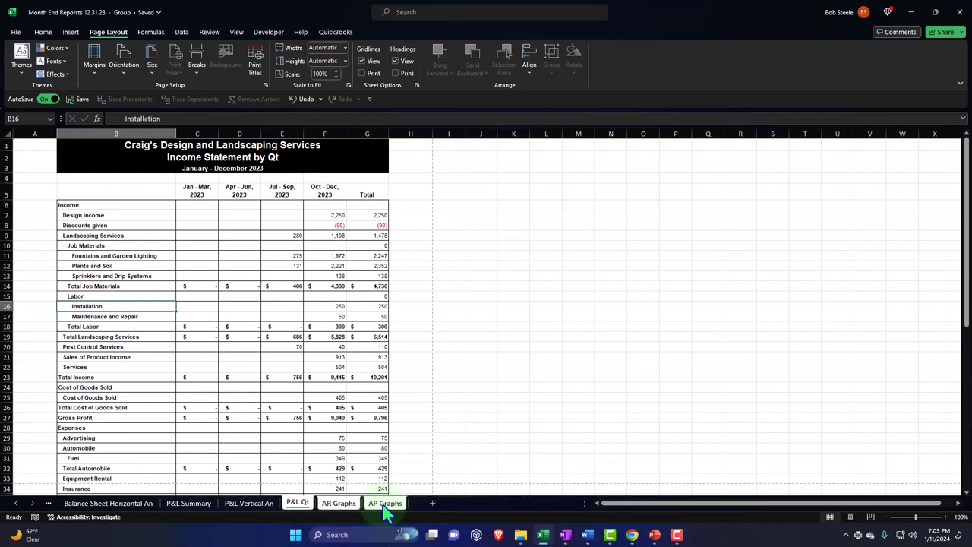
right_click(383, 505)
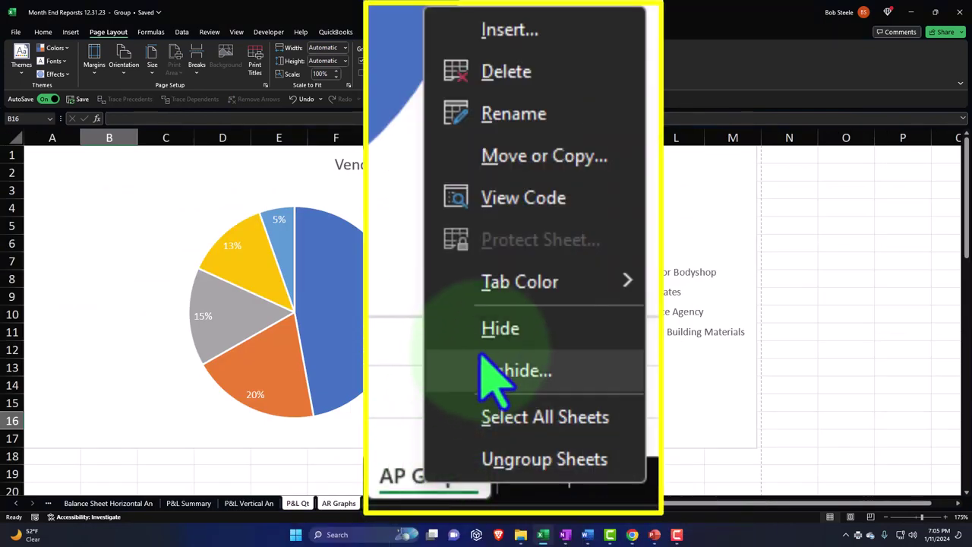
left_click(427, 467)
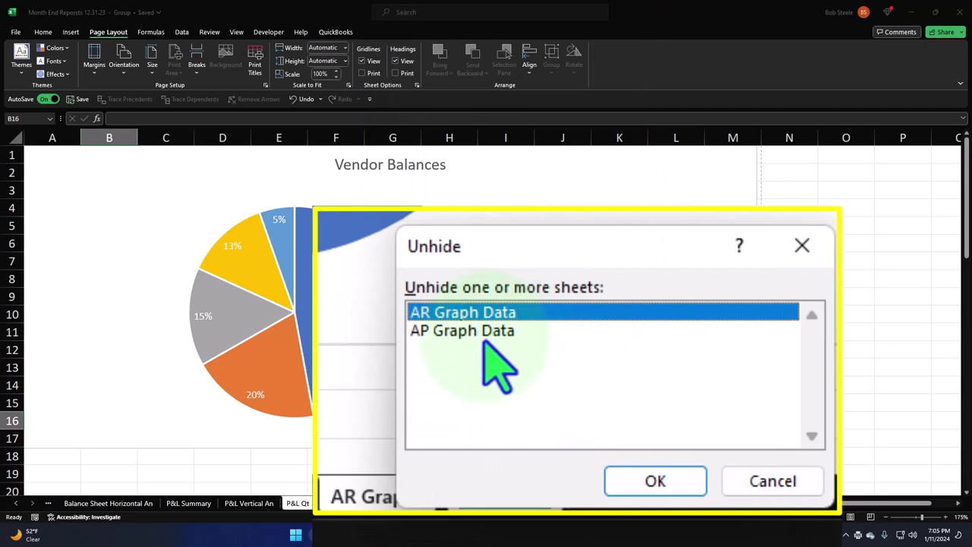
left_click(638, 480)
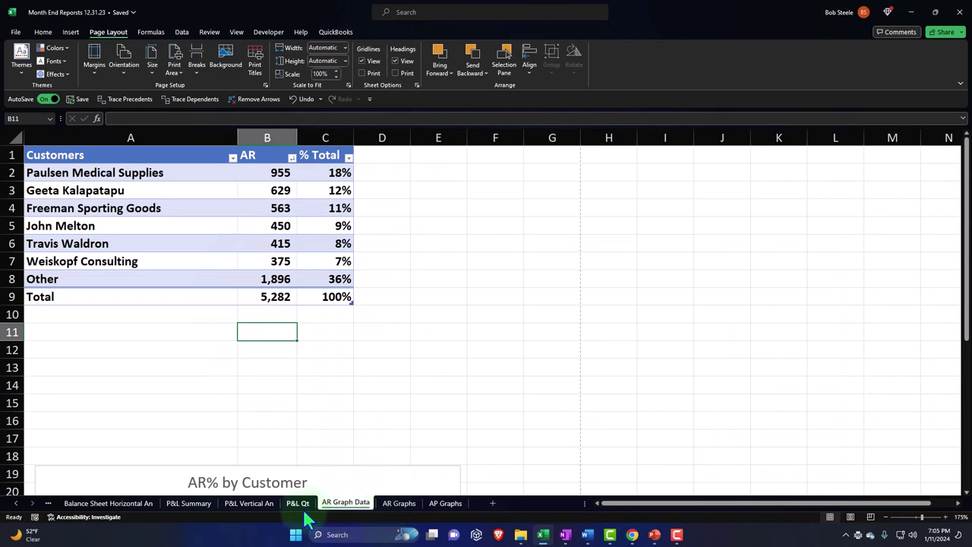
Group the sheets from P&L Vertical An through AP Graphs, unhide the AP Graph Data sheet, and select cell C13 on it.
left_click(255, 501)
left_click(438, 506, "shift")
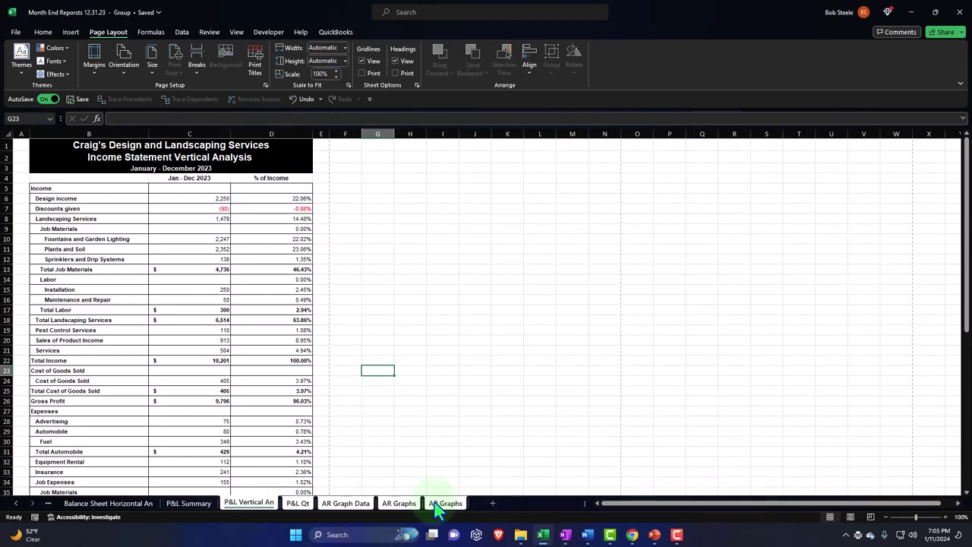
left_click(436, 502)
right_click(436, 503)
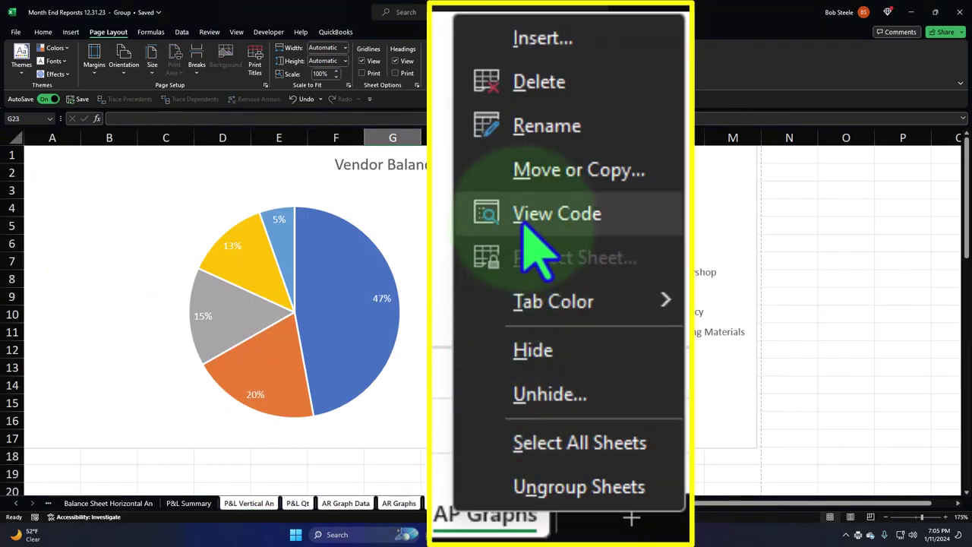
left_click(459, 460)
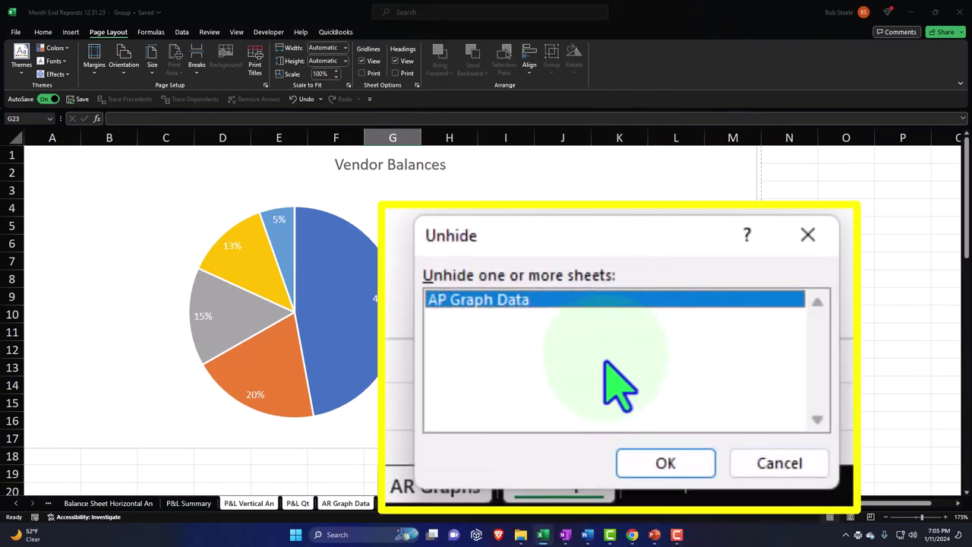
left_click(669, 463)
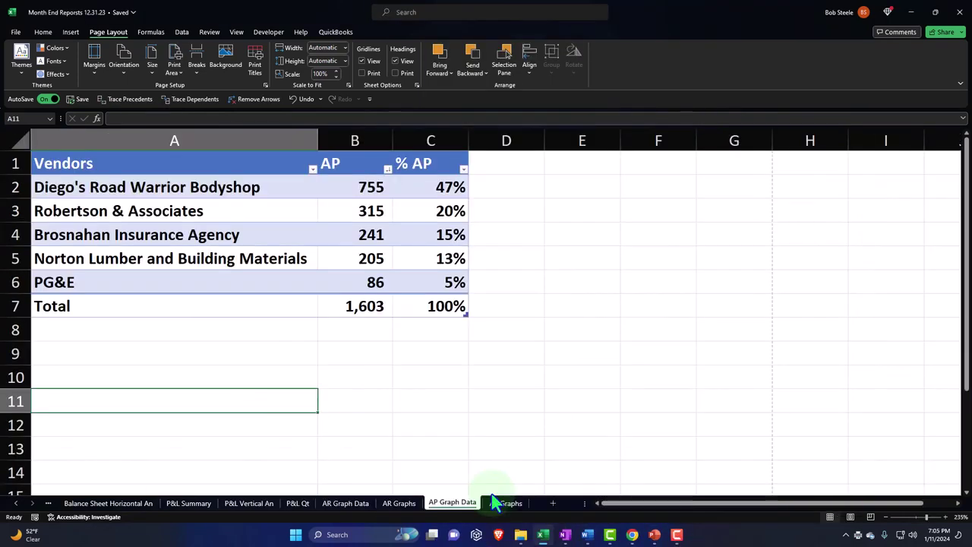
left_click(350, 505)
left_click(452, 507)
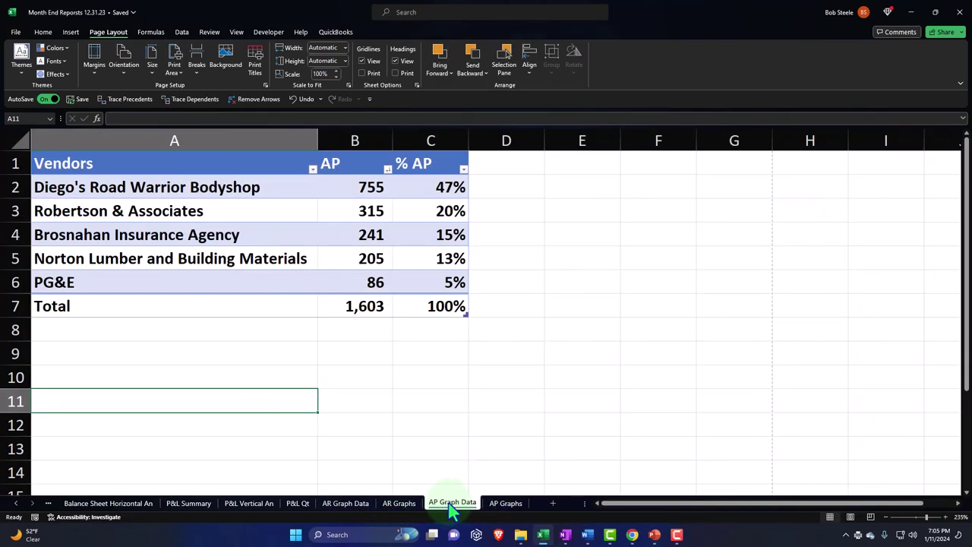
left_click(445, 452)
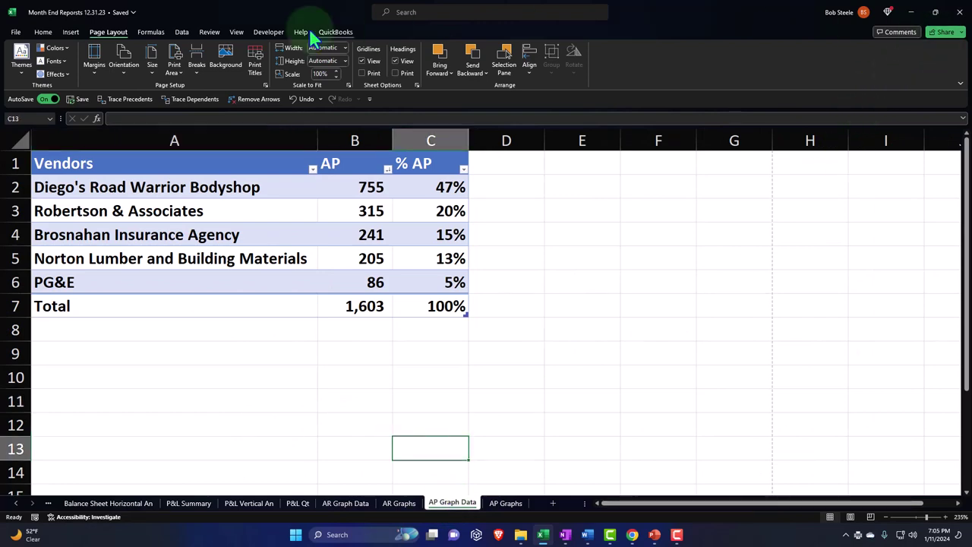
Switch to the printed month-end reports PDF in Adobe Acrobat and examine all pages from the Balance Sheet Summary through the AP bar chart.
left_click(911, 12)
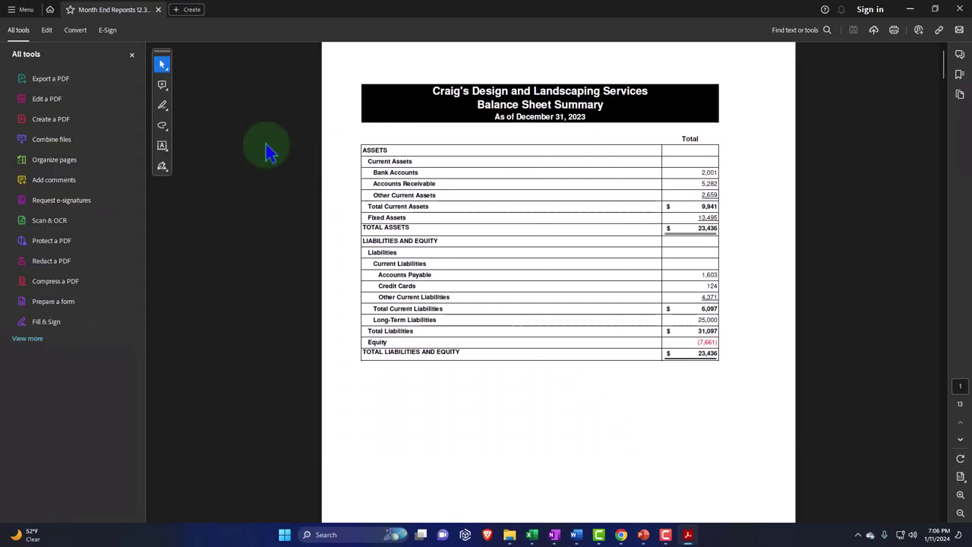
left_click(131, 56)
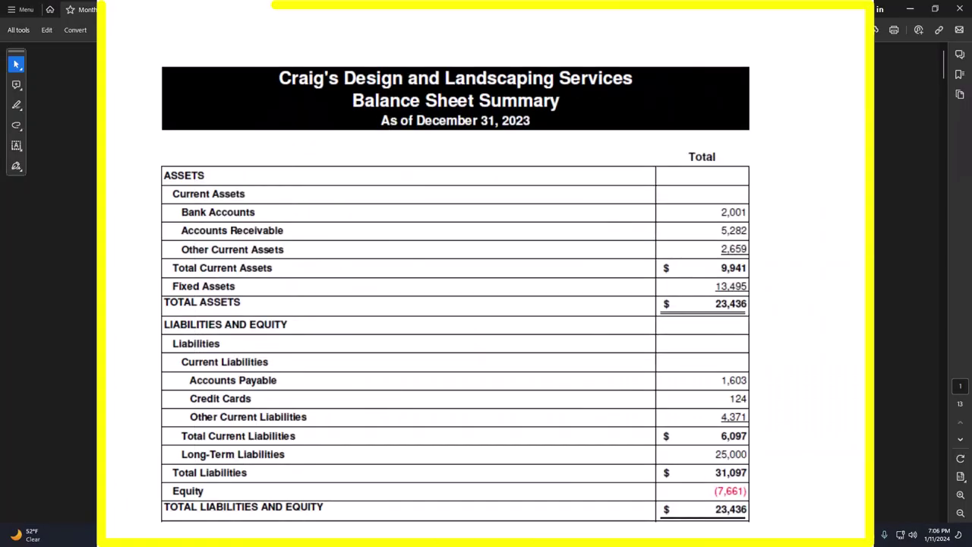
scroll(486, 274, "down", 10)
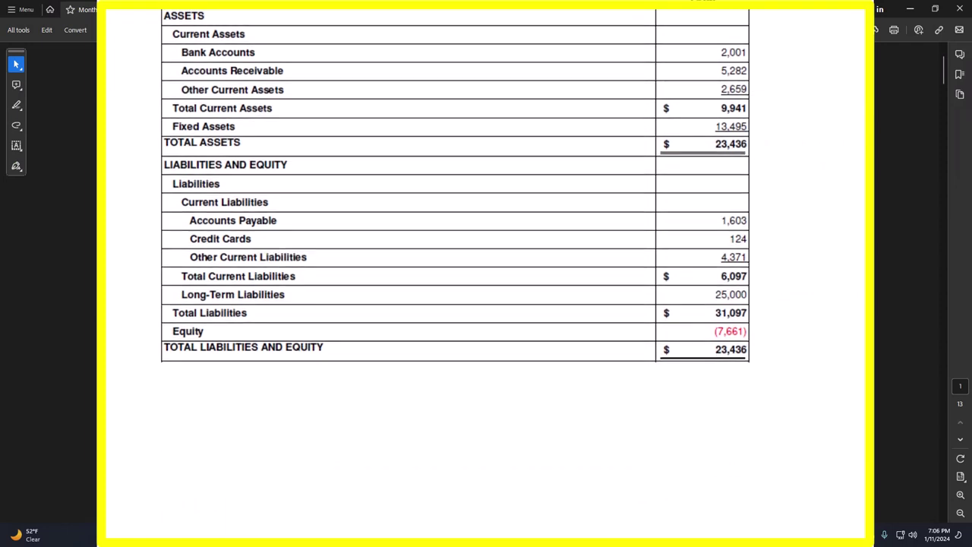
scroll(486, 273, "down", 10)
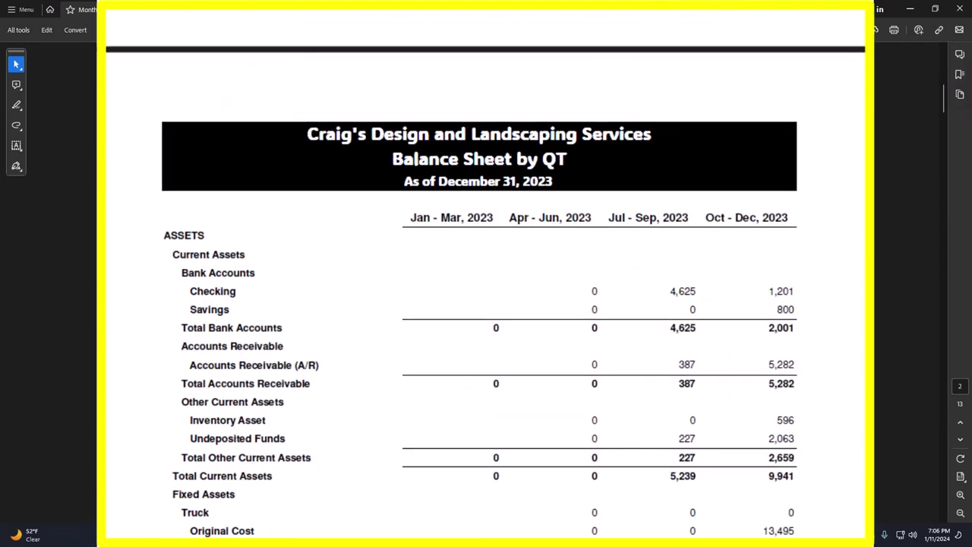
scroll(189, 289, "down", 10)
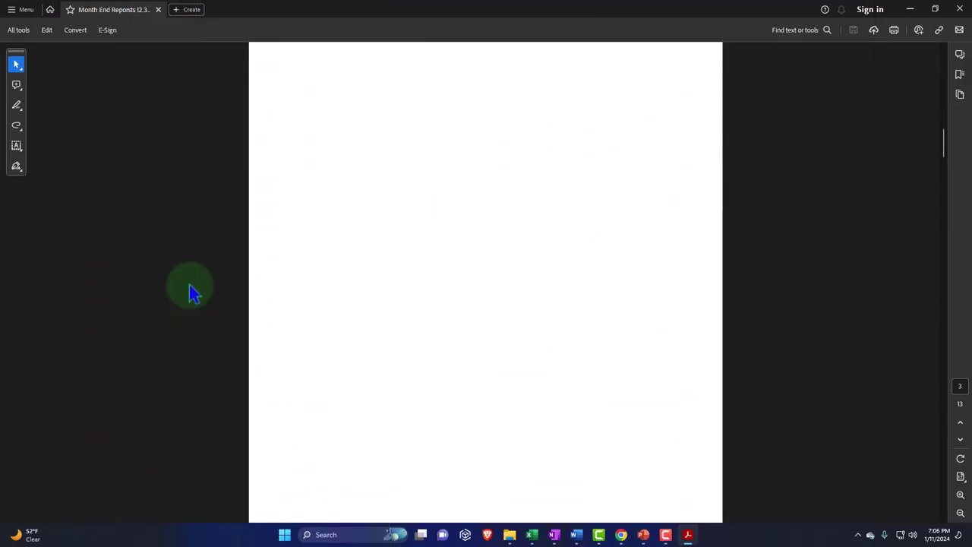
scroll(190, 292, "down", 10)
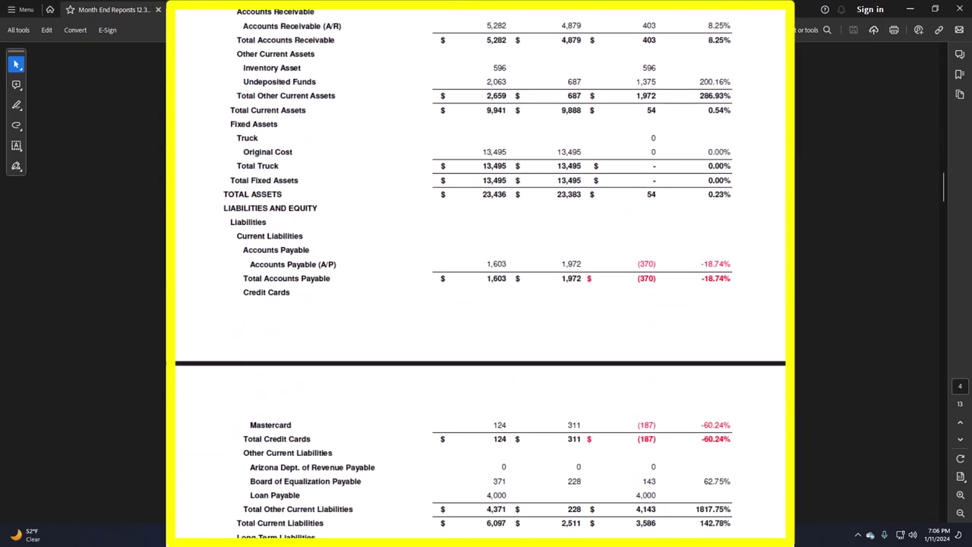
scroll(192, 296, "down", 10)
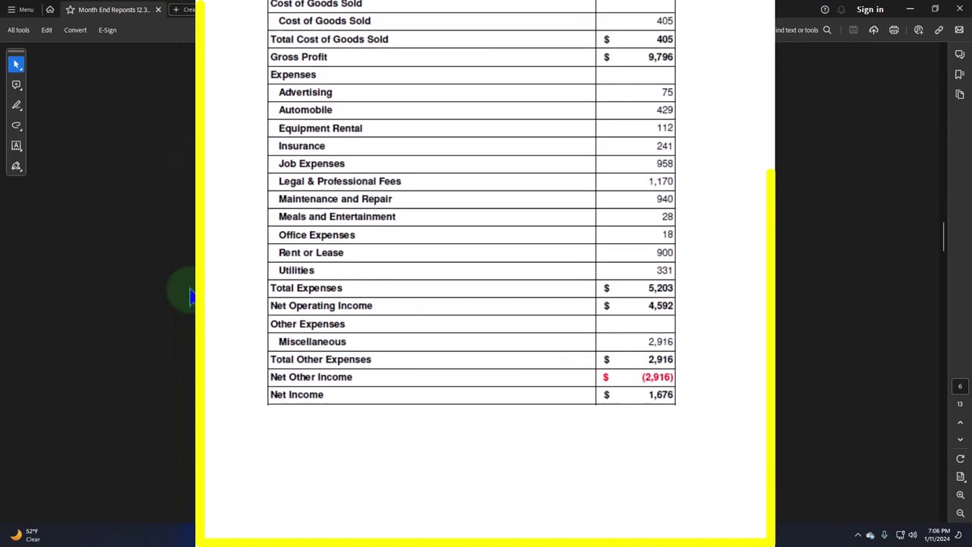
scroll(192, 296, "down", 10)
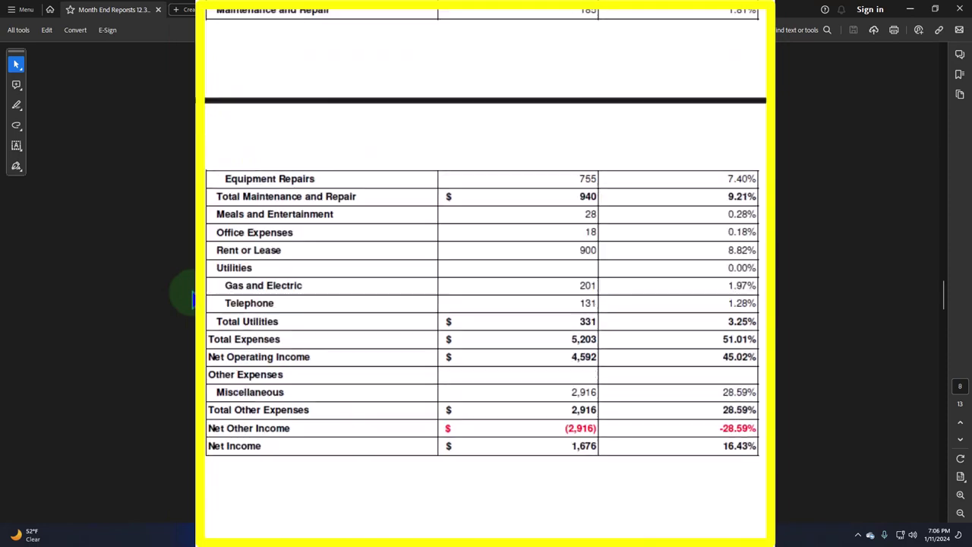
scroll(194, 300, "down", 10)
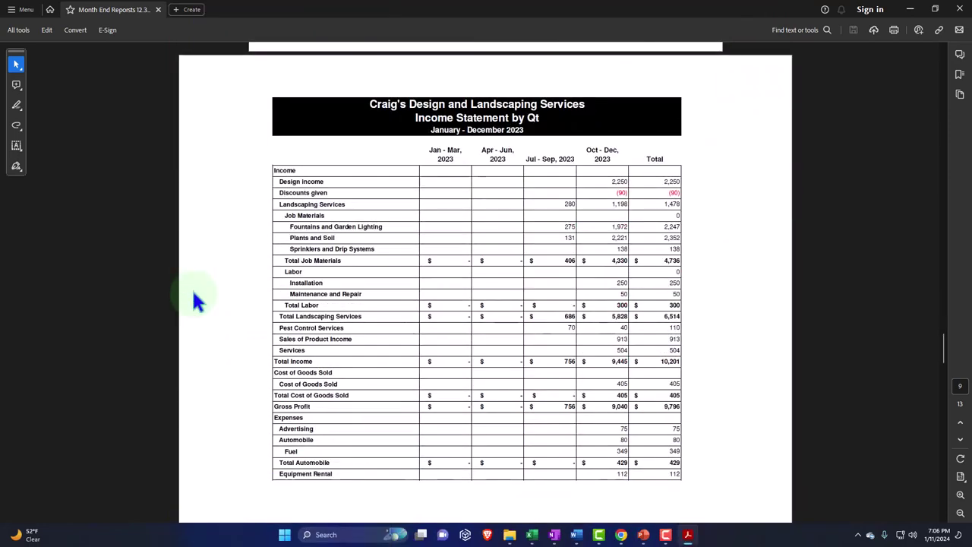
scroll(194, 300, "down", 10)
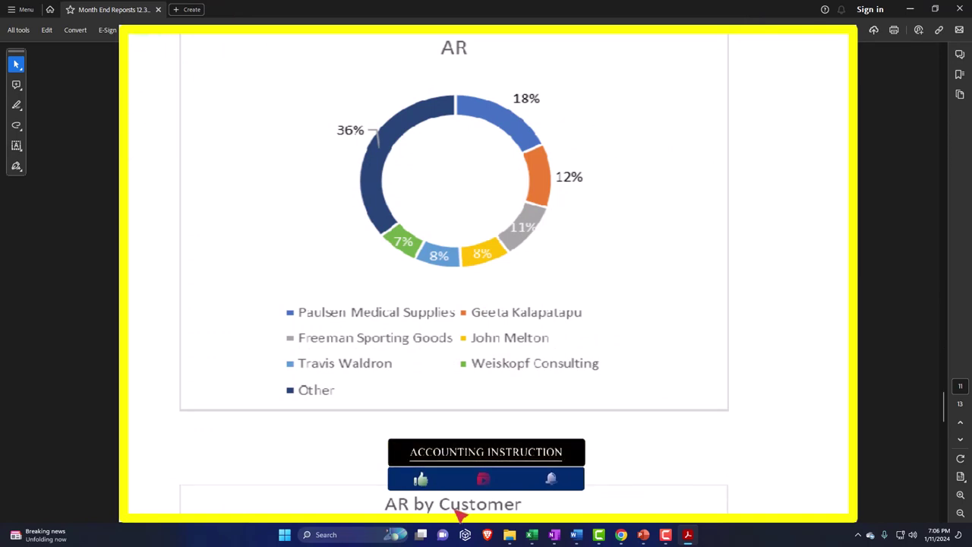
scroll(238, 302, "down", 10)
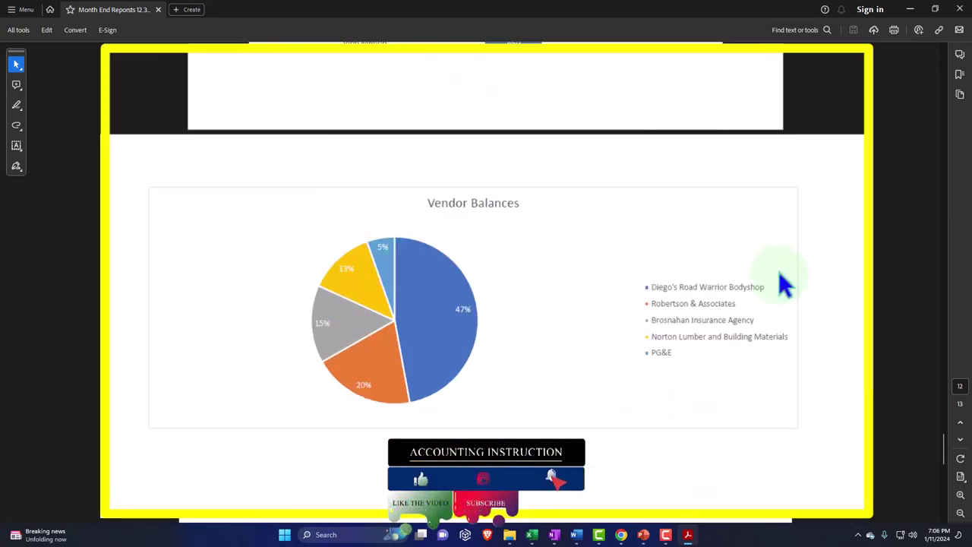
scroll(558, 281, "down", 2)
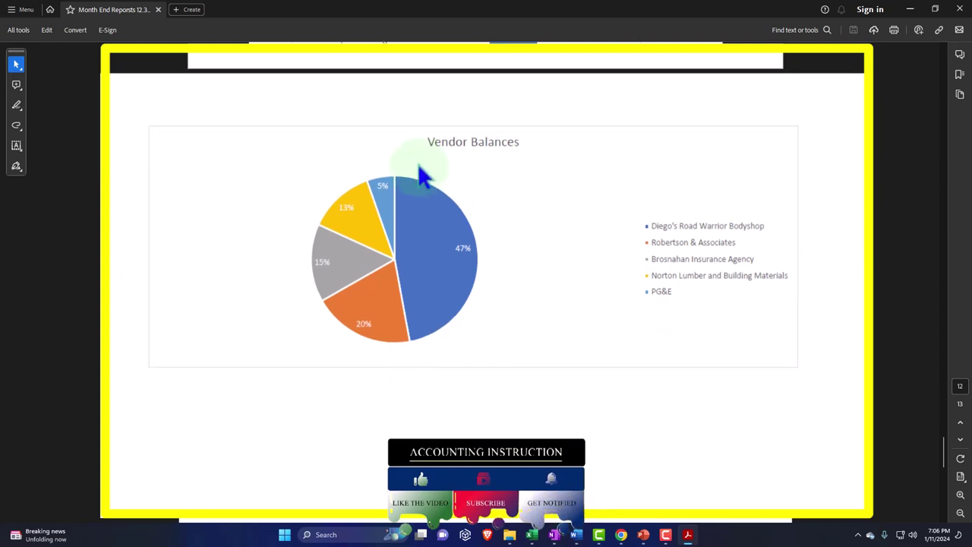
scroll(530, 191, "down", 1)
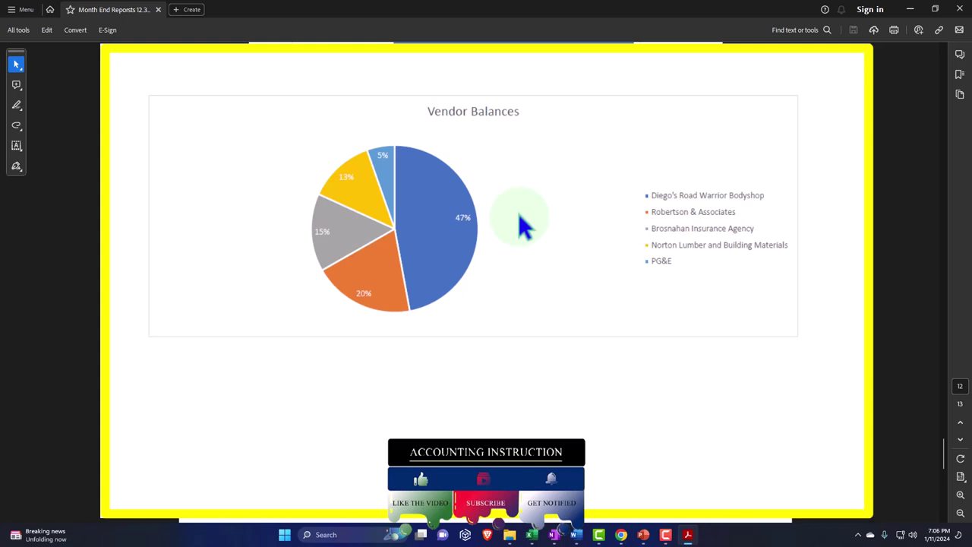
scroll(519, 216, "down", 7)
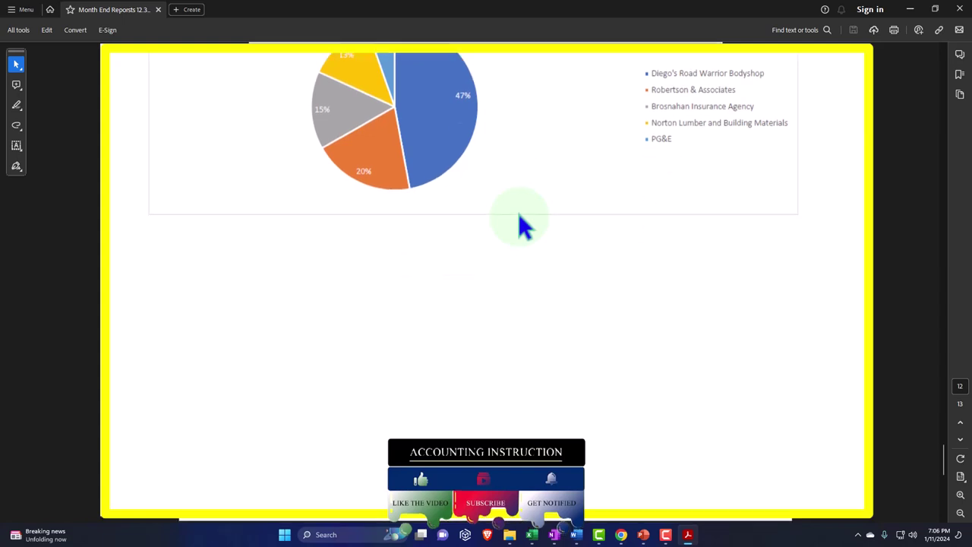
scroll(520, 216, "down", 12)
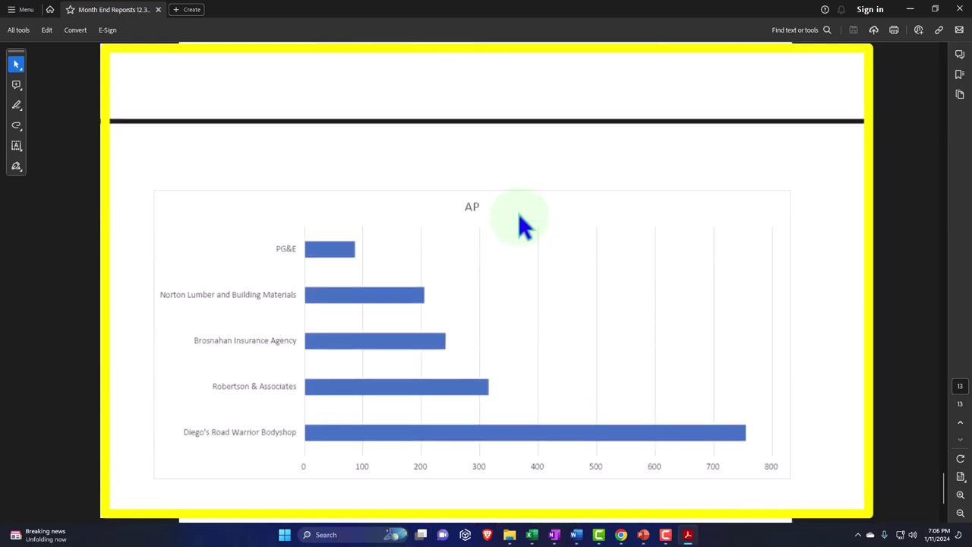
scroll(519, 217, "down", 5)
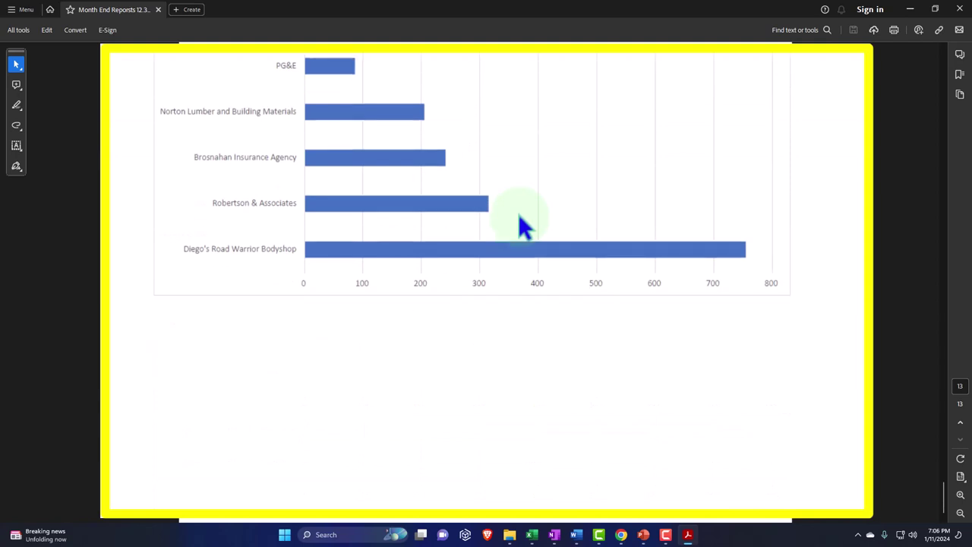